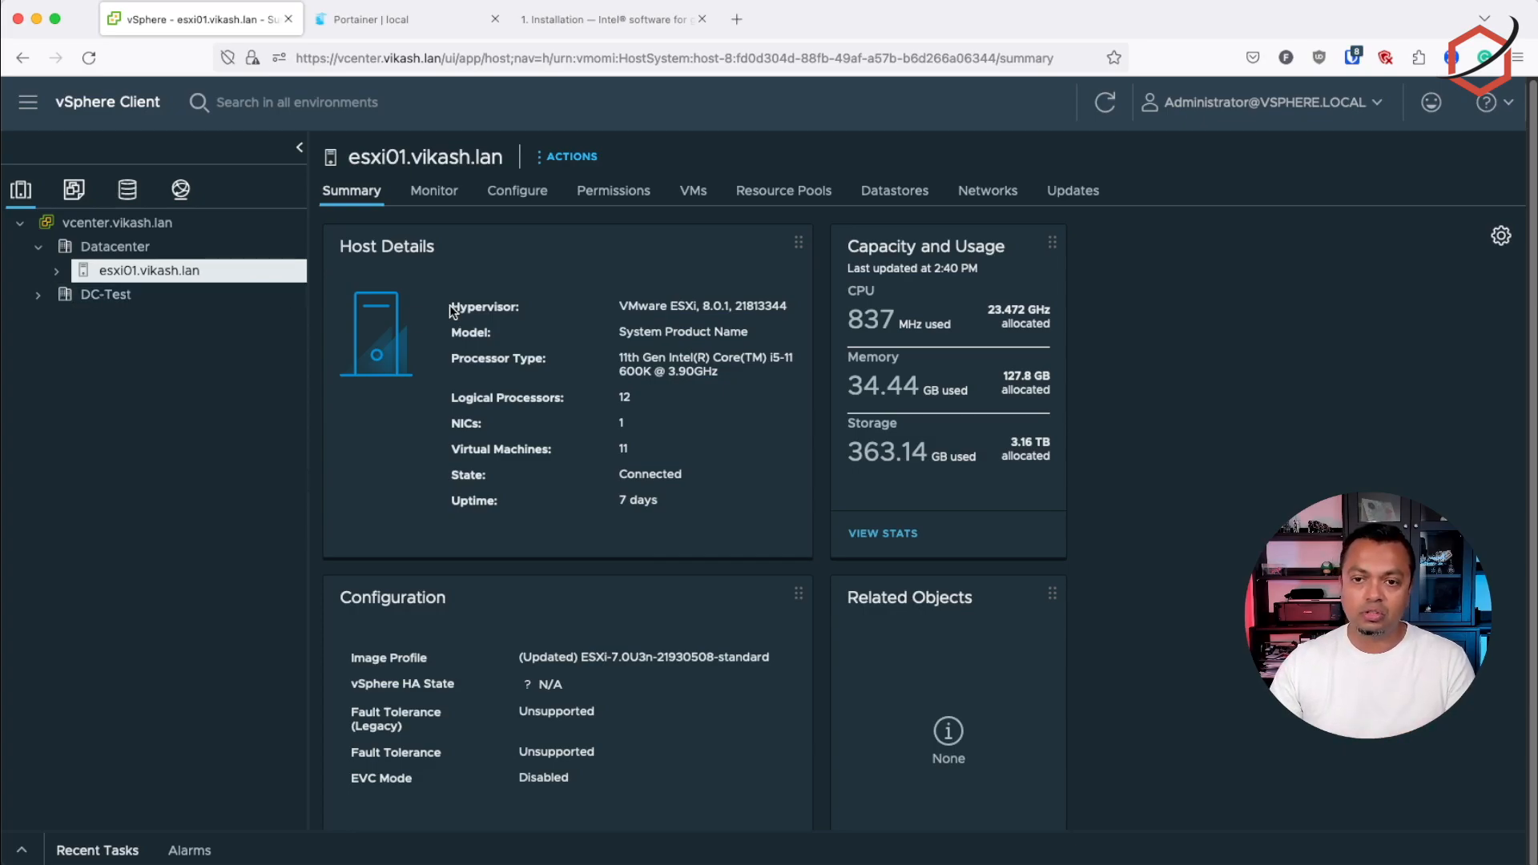
Review the esxi01 host's graphics device settings for the shared graphics type and close them without changes
click(519, 192)
scroll(435, 631, down, 5)
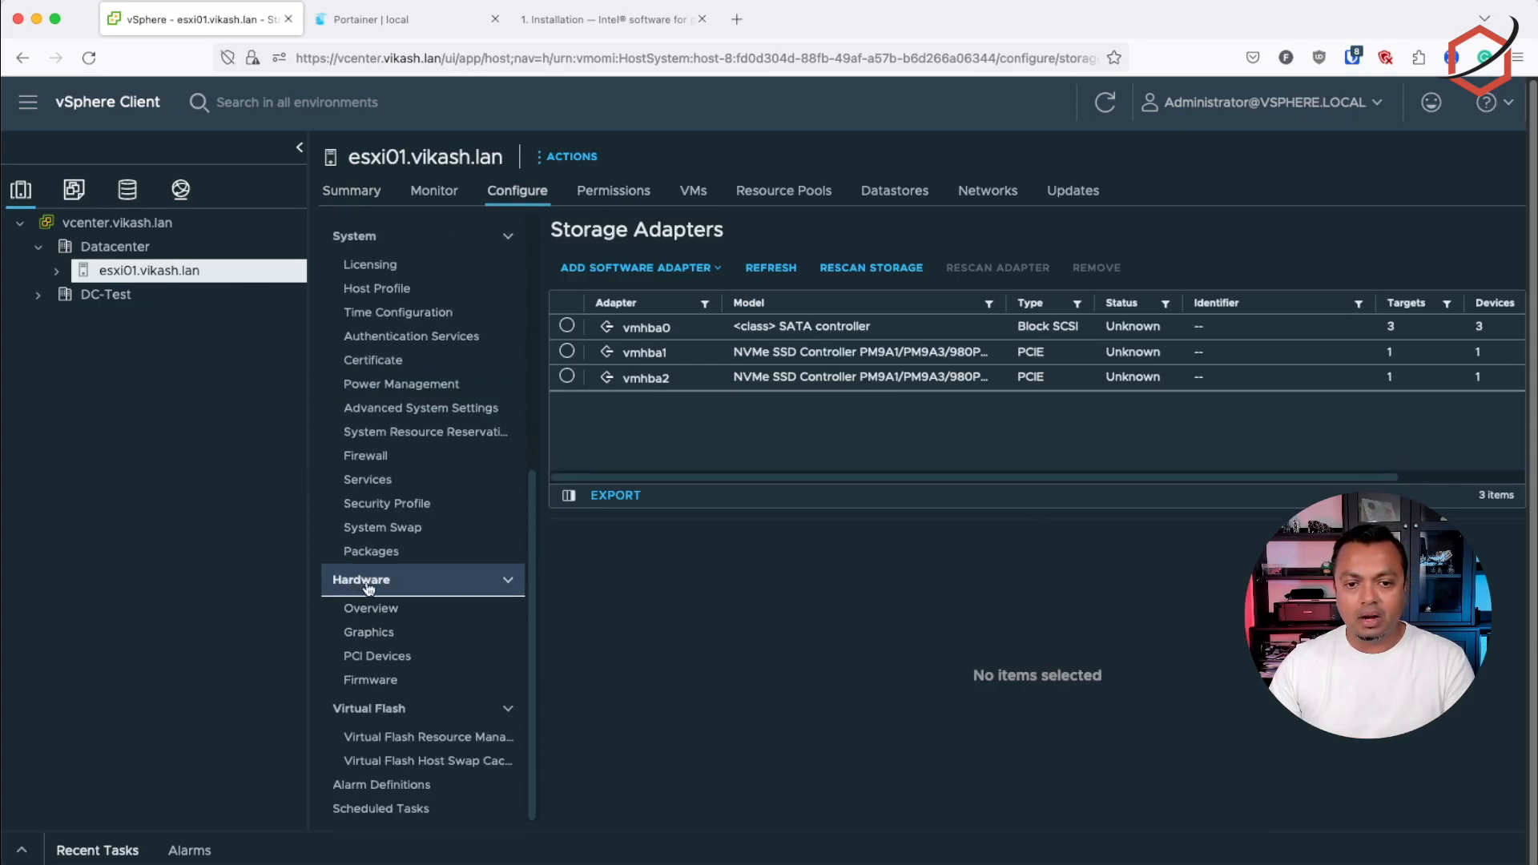
click(379, 634)
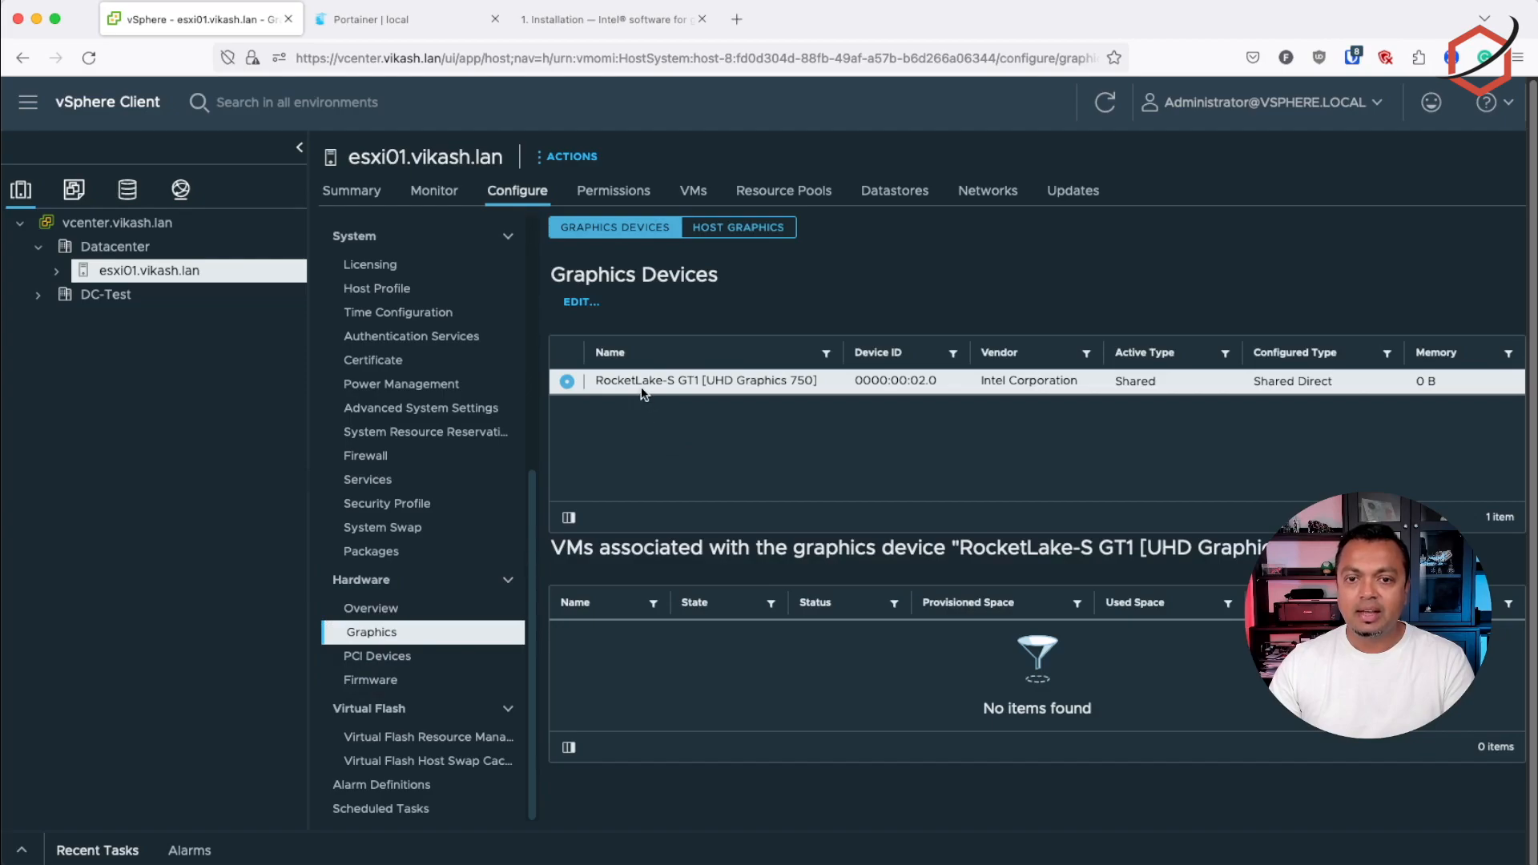
click(590, 303)
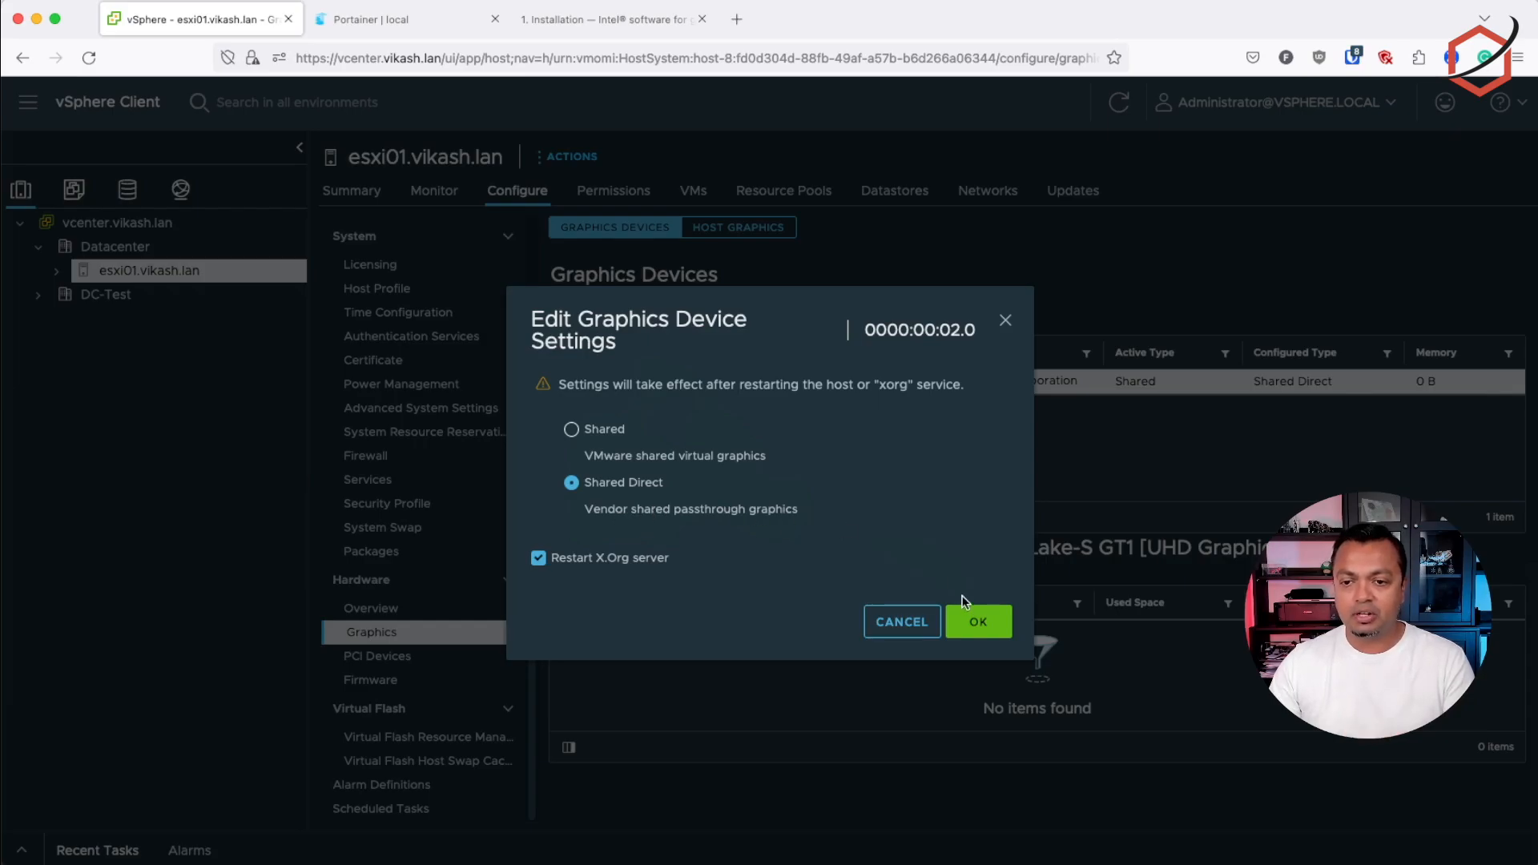
click(918, 630)
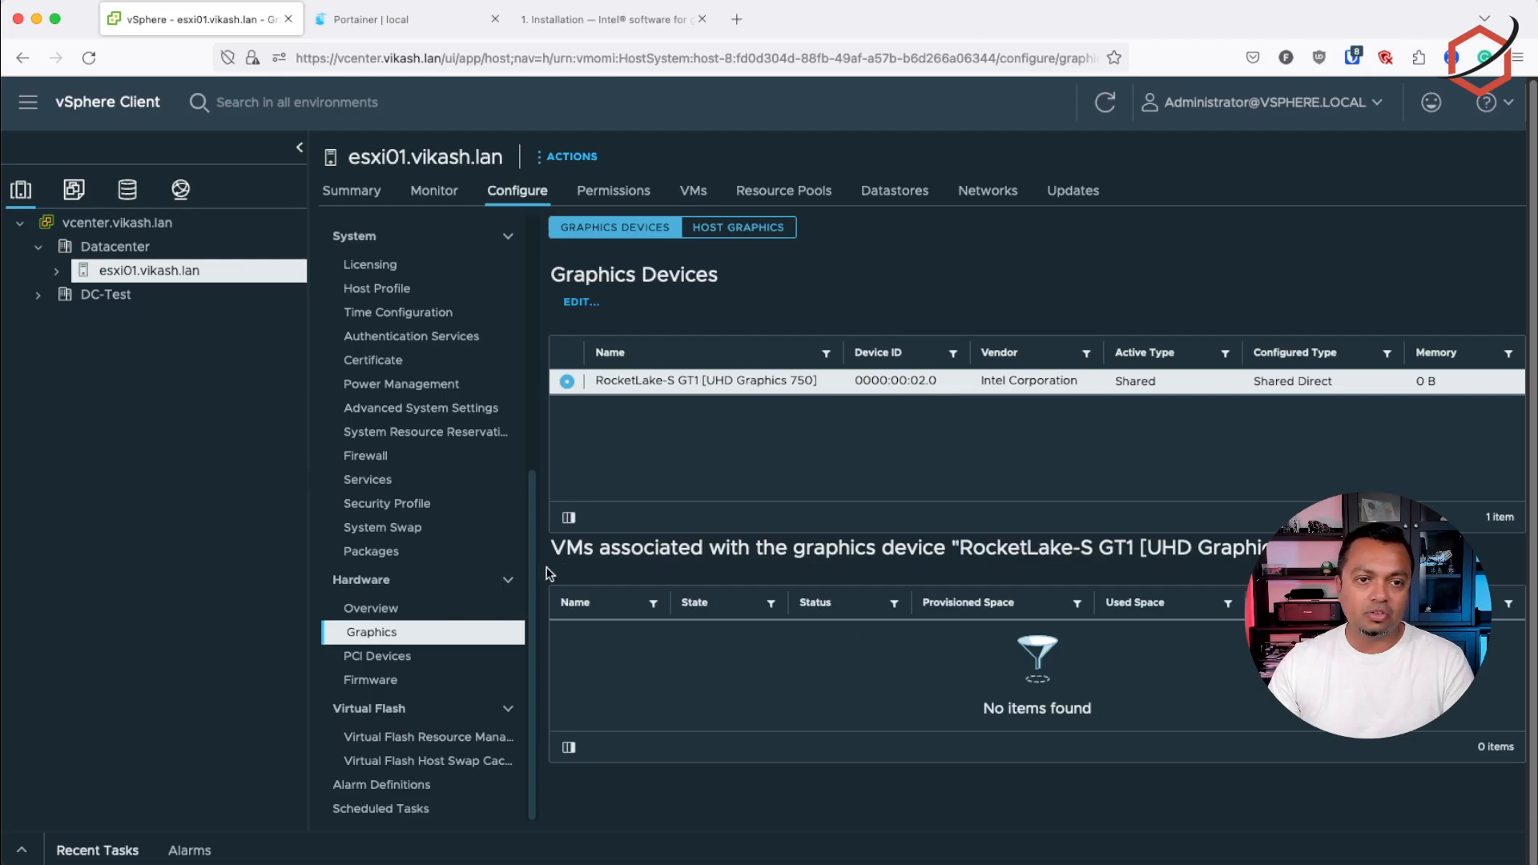
Shut down the guest operating system of the ubuntu-gpu virtual machine
click(73, 192)
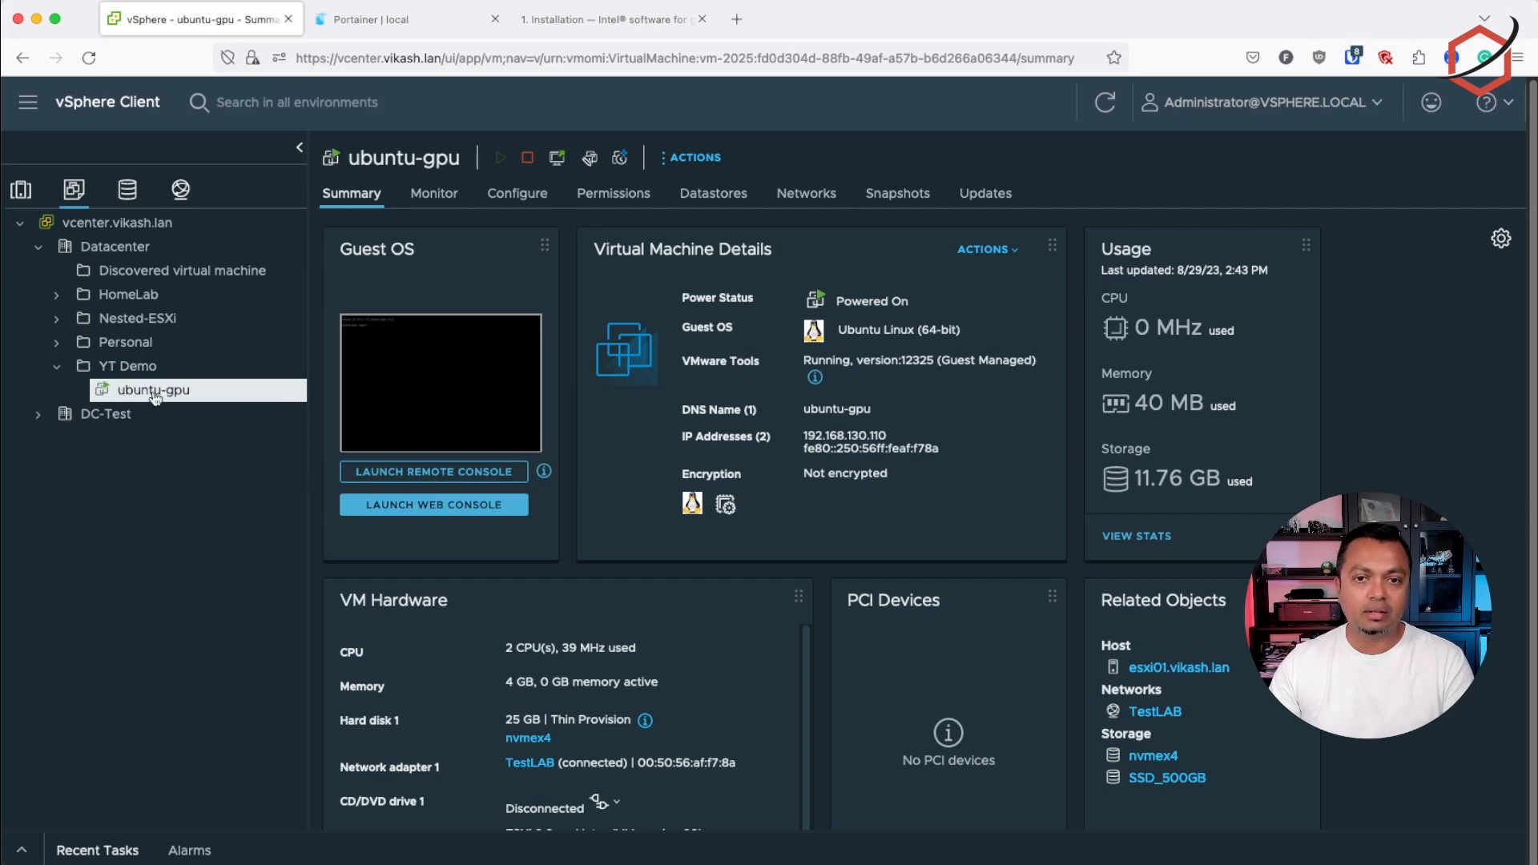
click(528, 159)
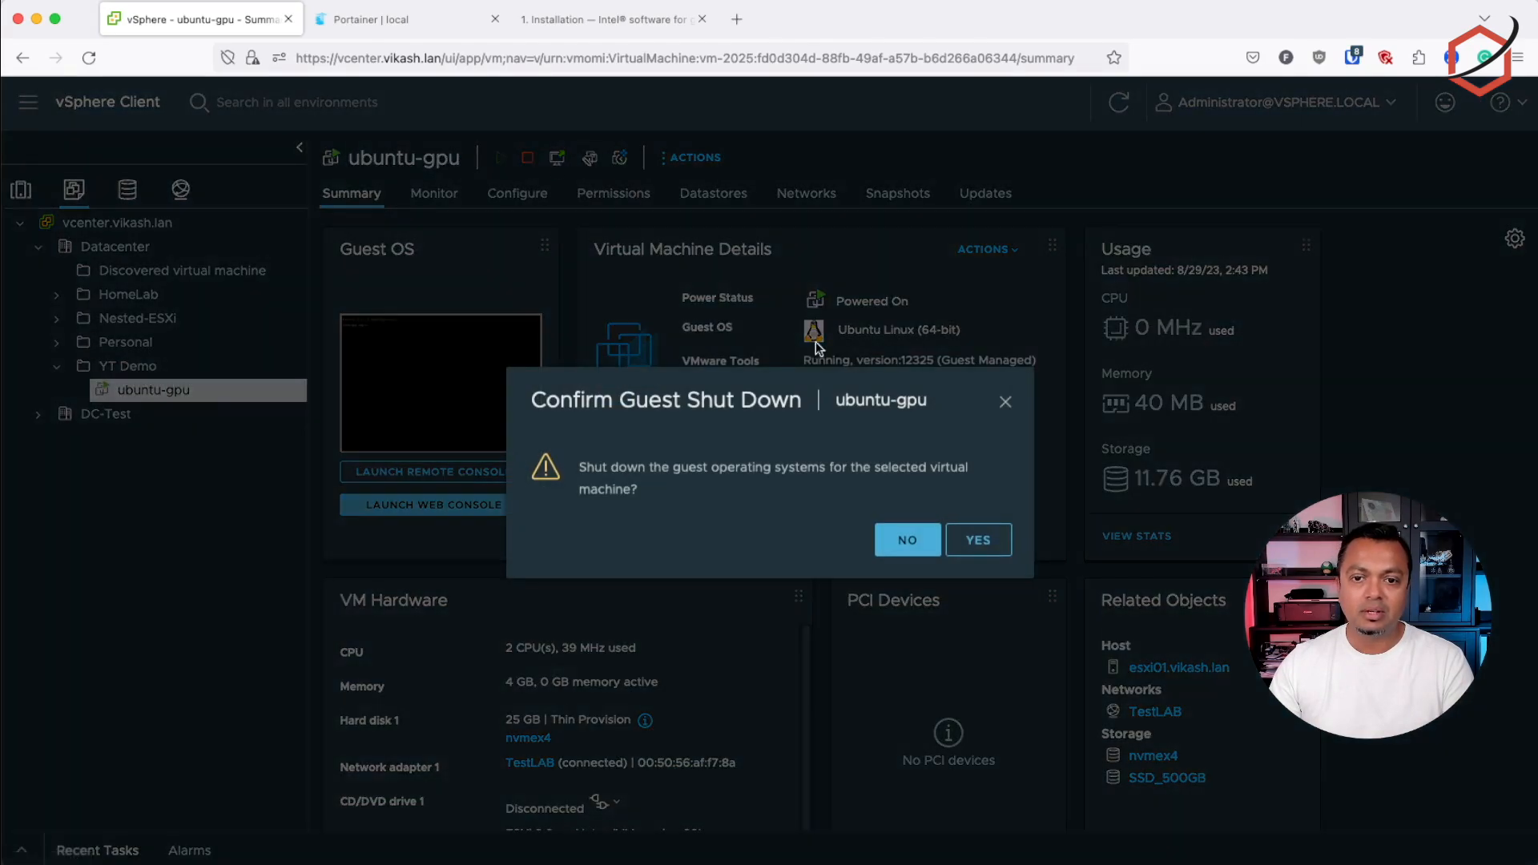
click(980, 541)
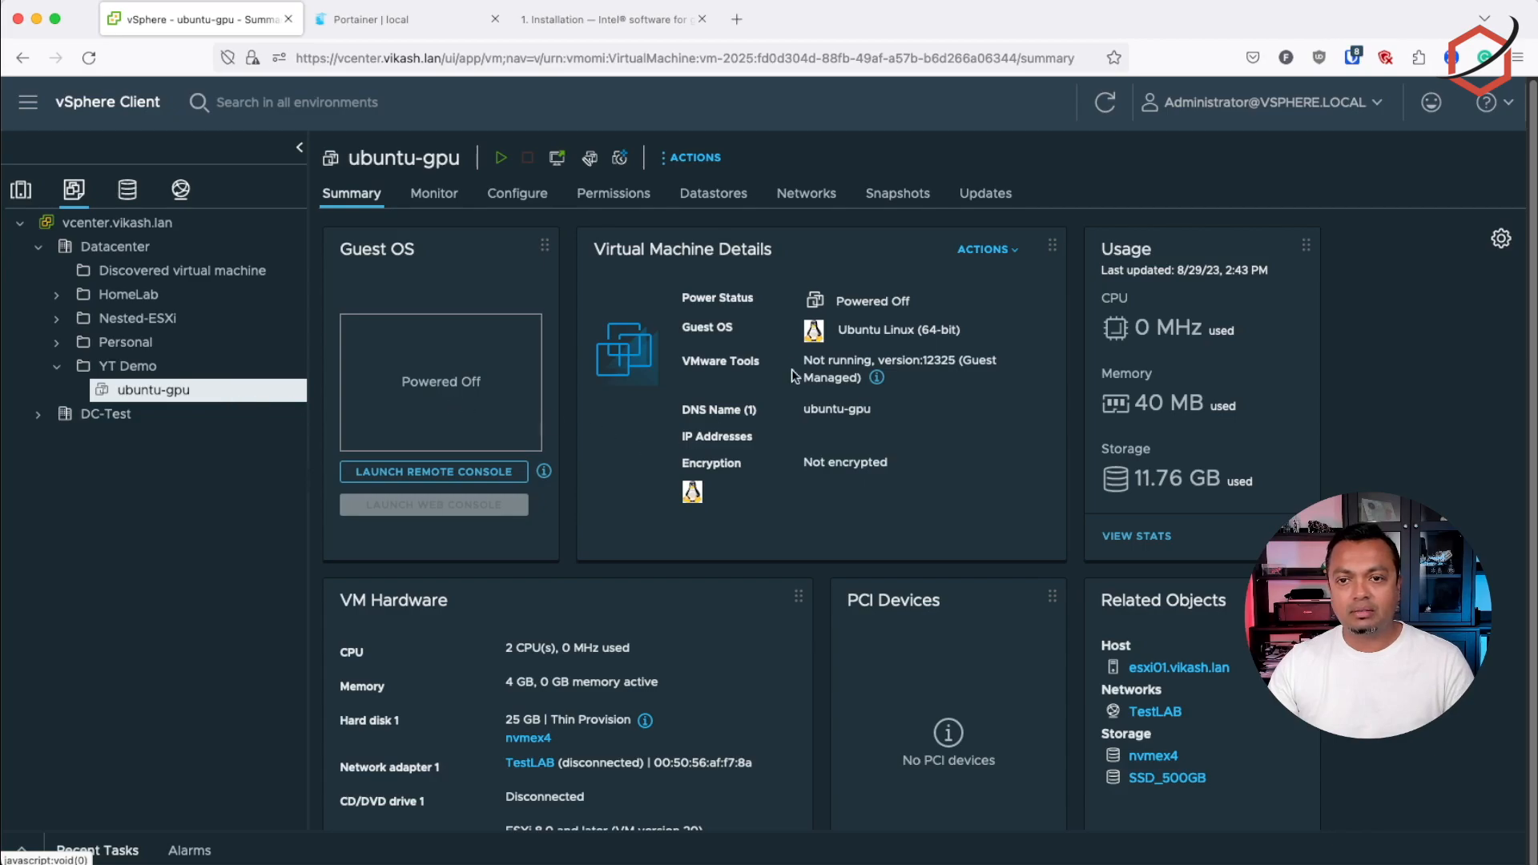
Add the RocketLake-S GT1 [UHD Graphics 750] as a Dynamic DirectPath IO PCI device to the ubuntu-gpu VM and save its settings
scroll(940, 407, down, 1)
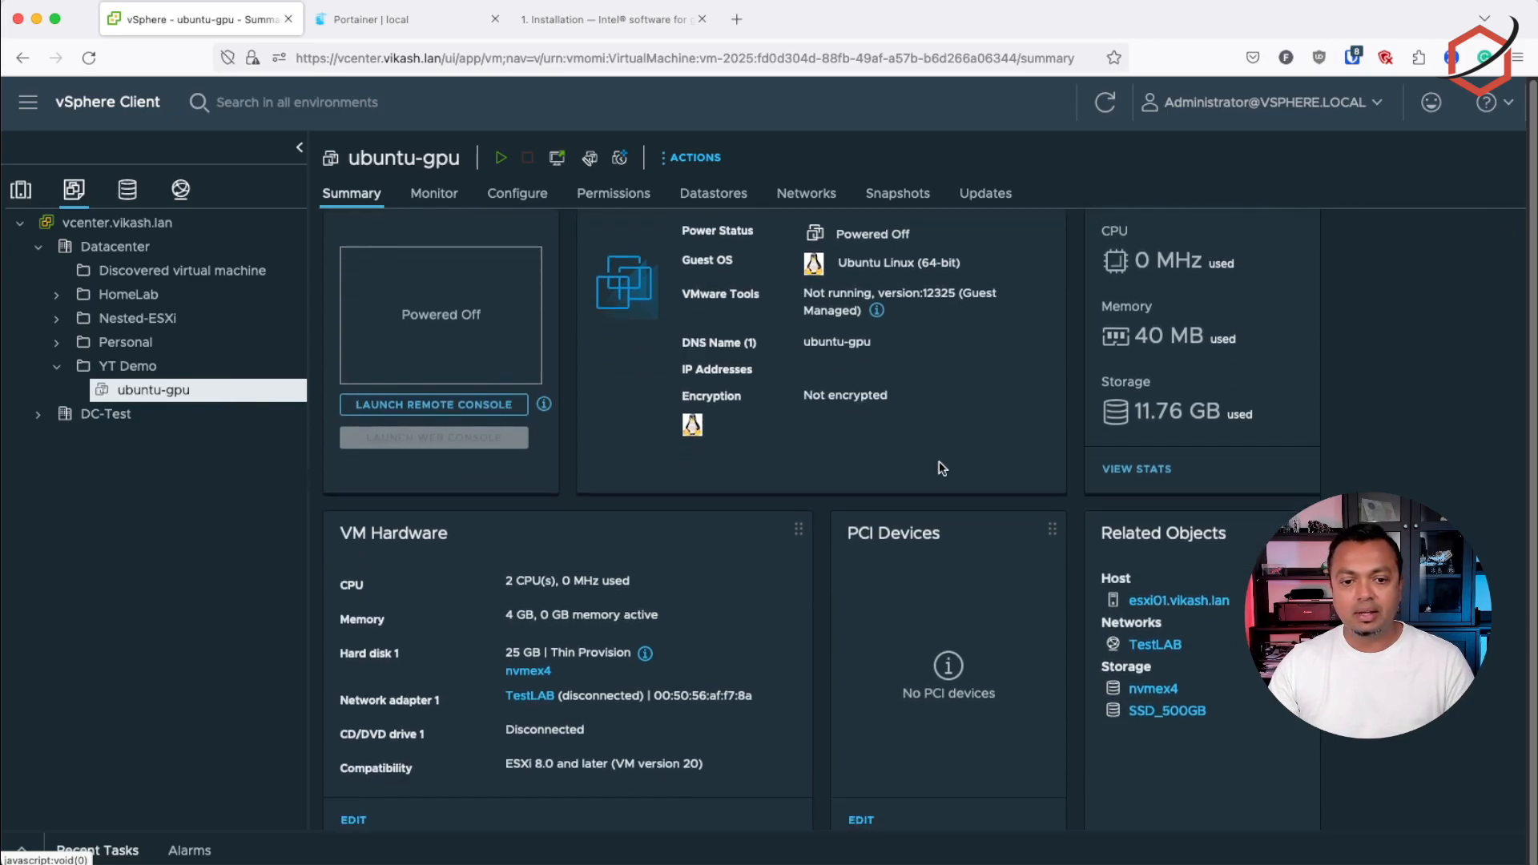
click(353, 820)
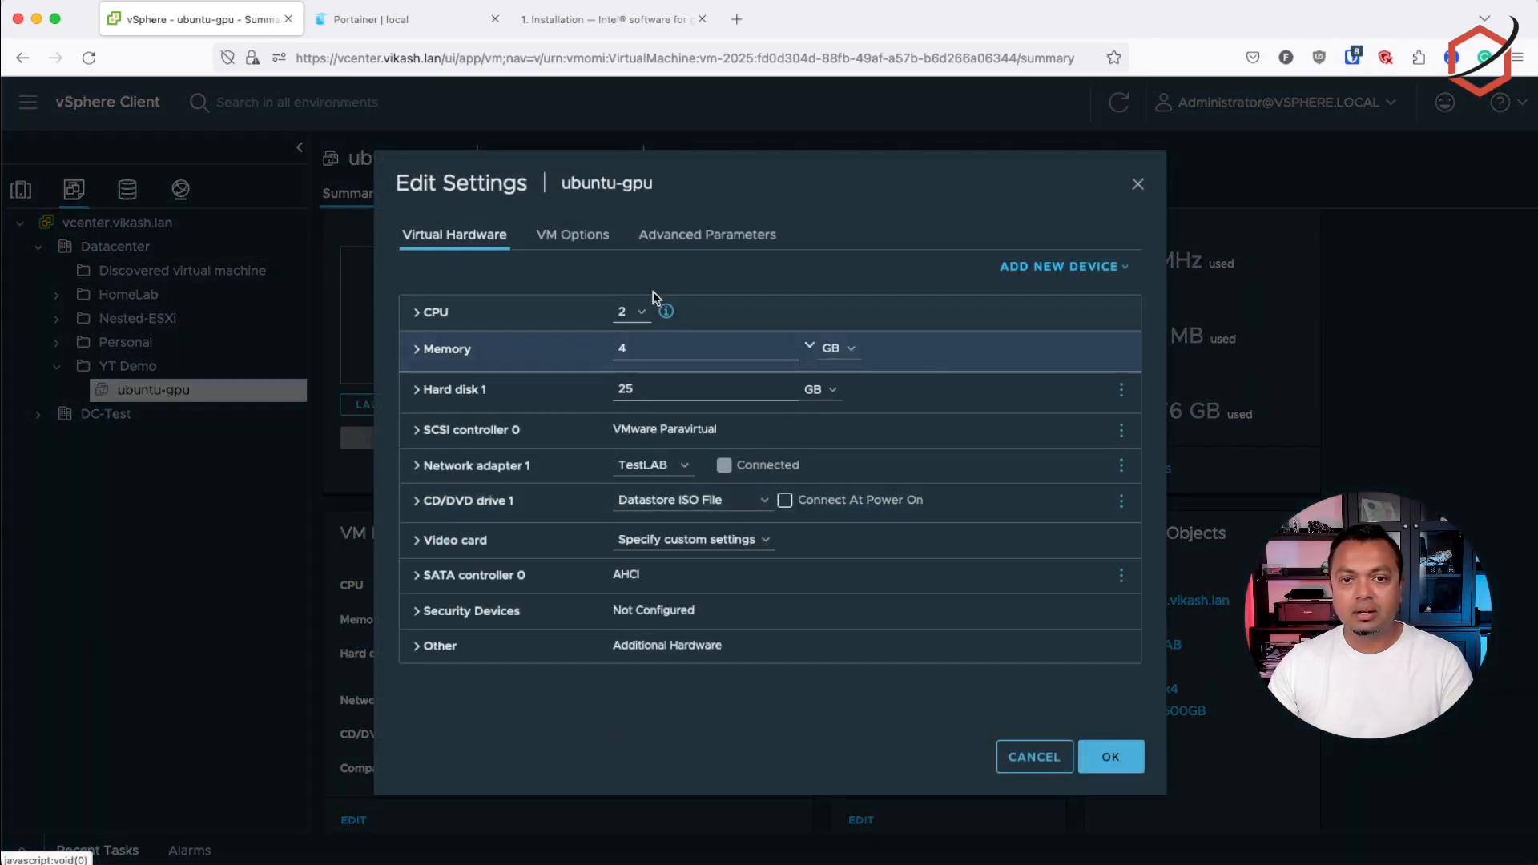
click(1102, 273)
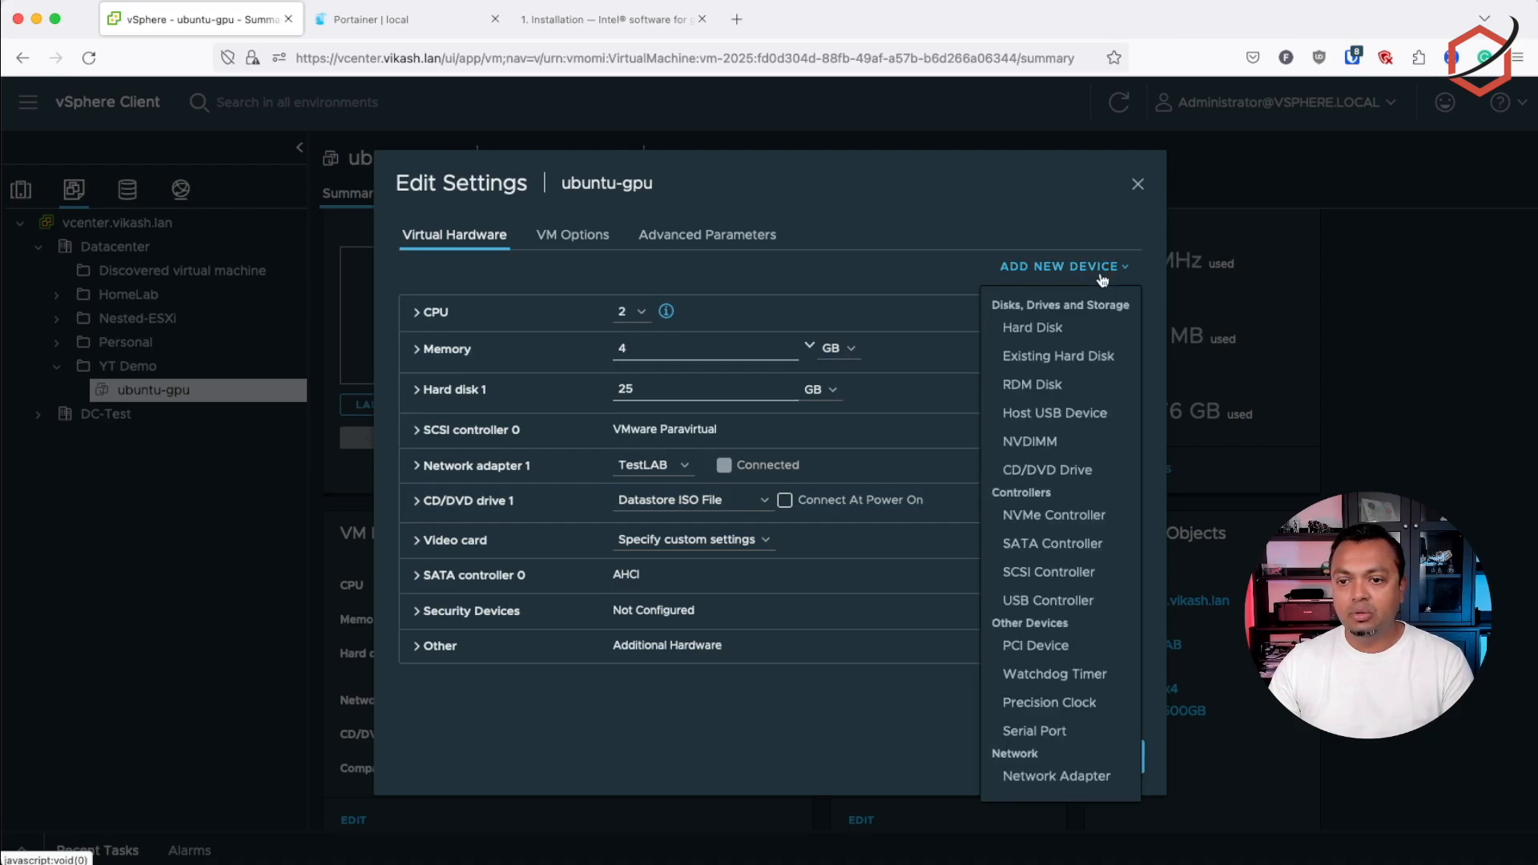
click(1049, 653)
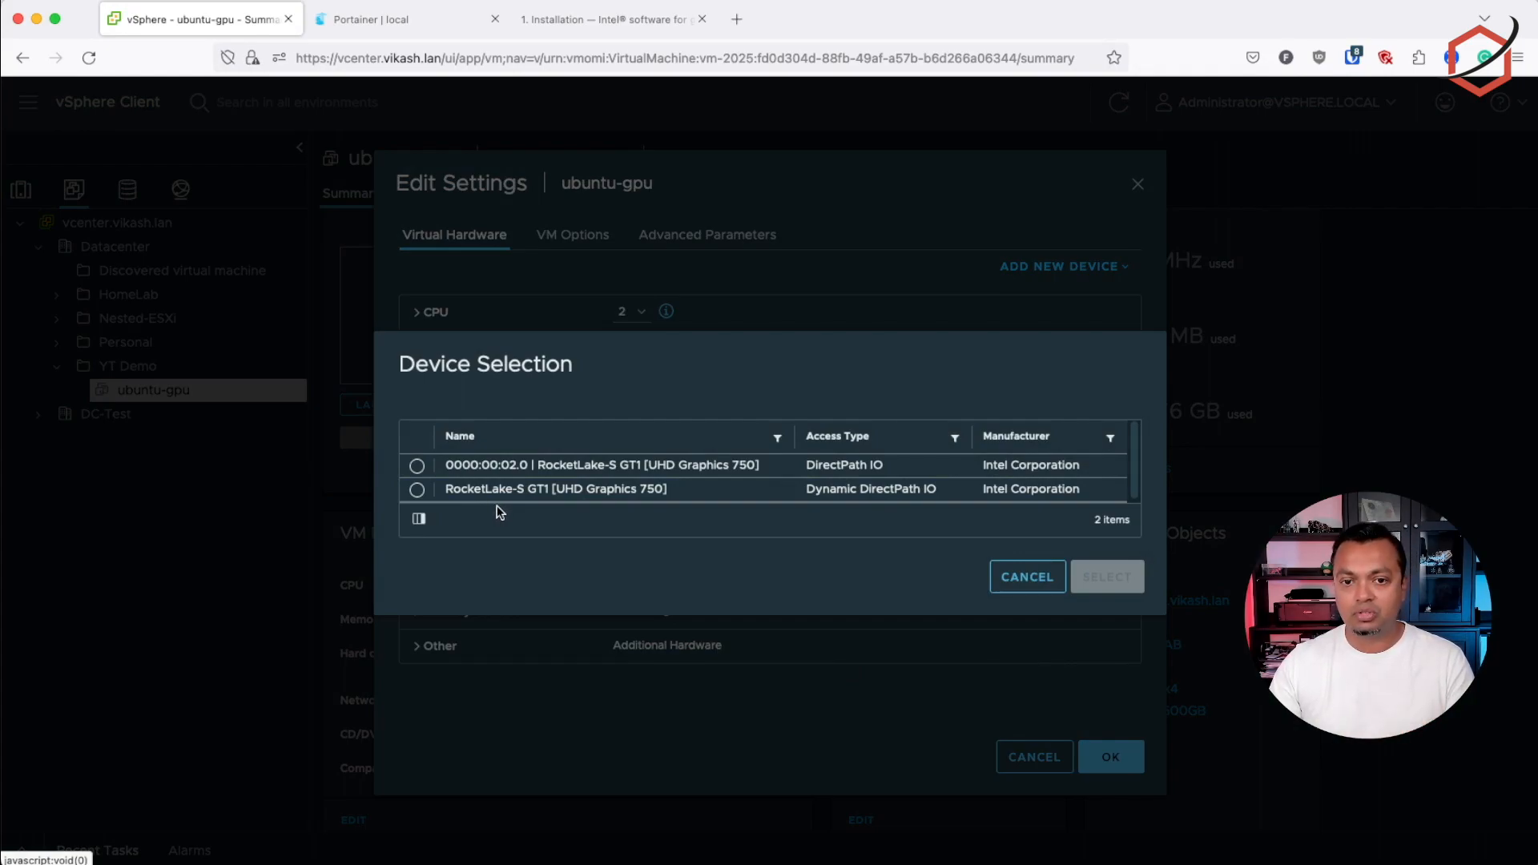
click(418, 490)
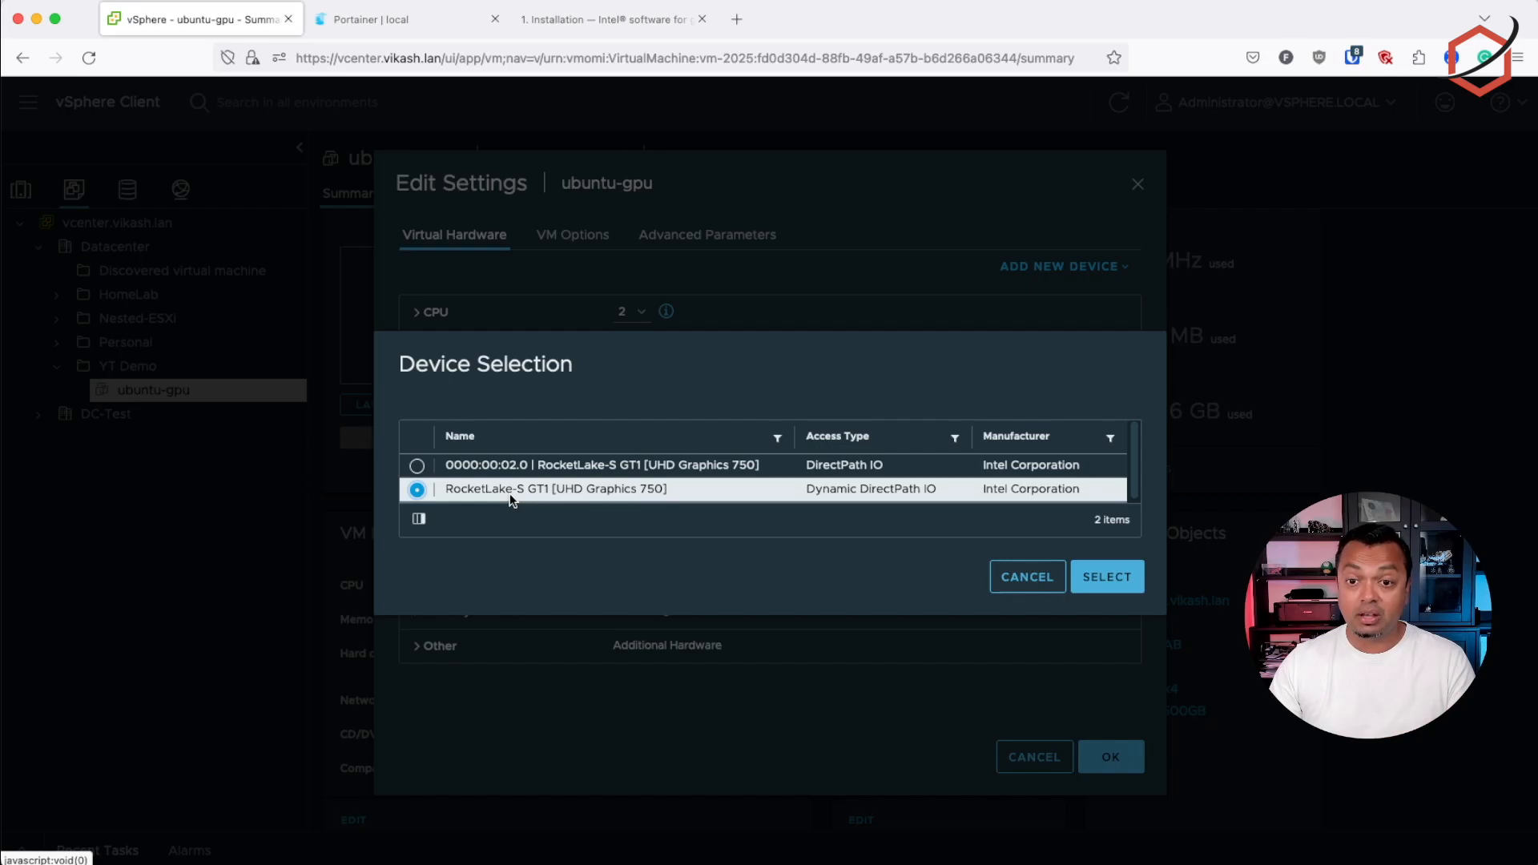
click(1126, 583)
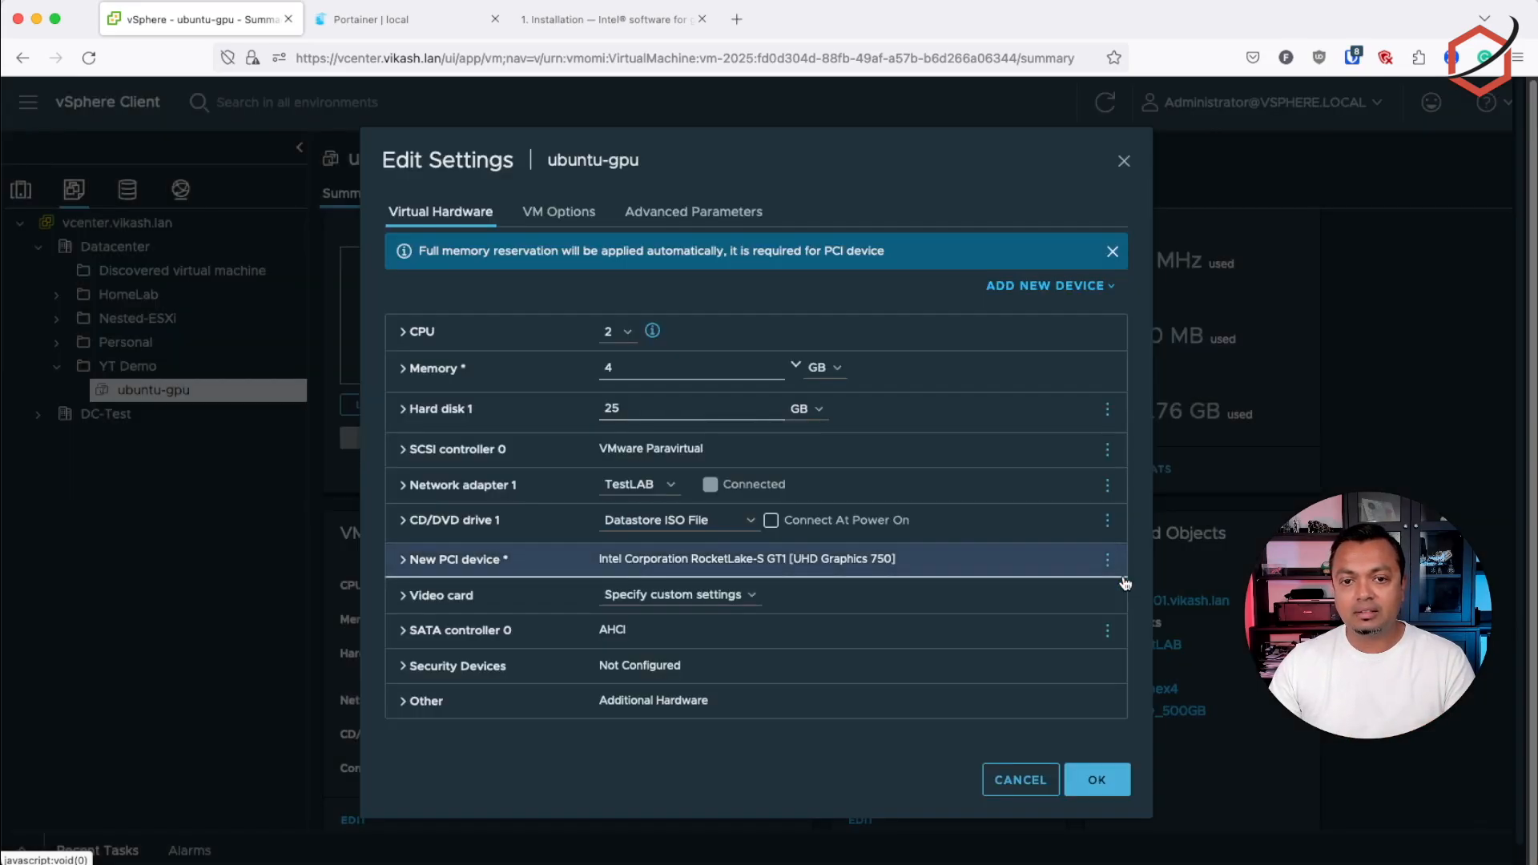
click(1098, 781)
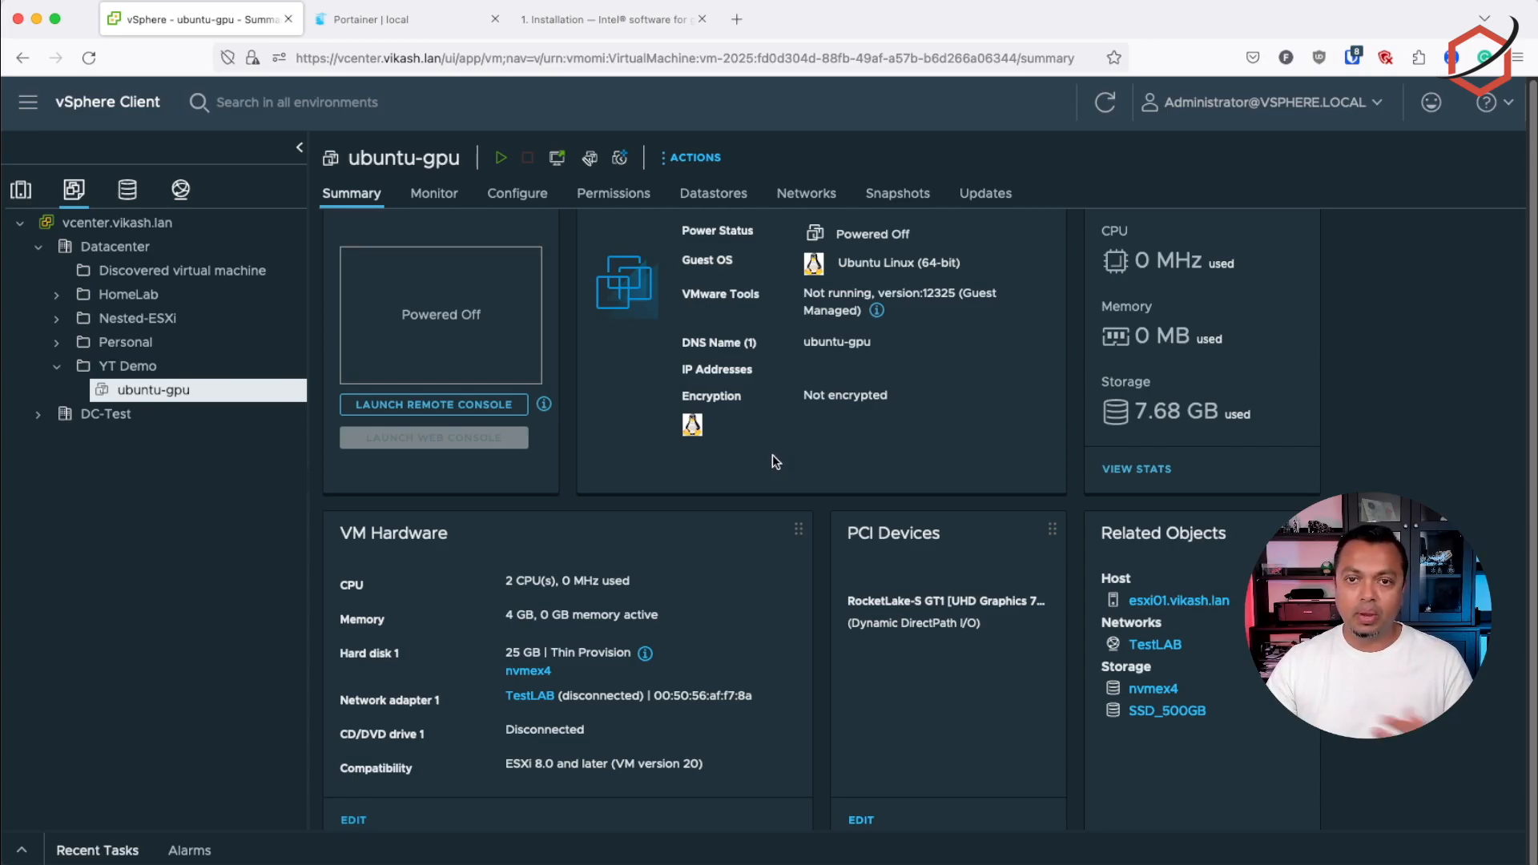
Set the ubuntu-gpu VM's advanced configuration parameter svga.present to FALSE and save the settings
click(352, 820)
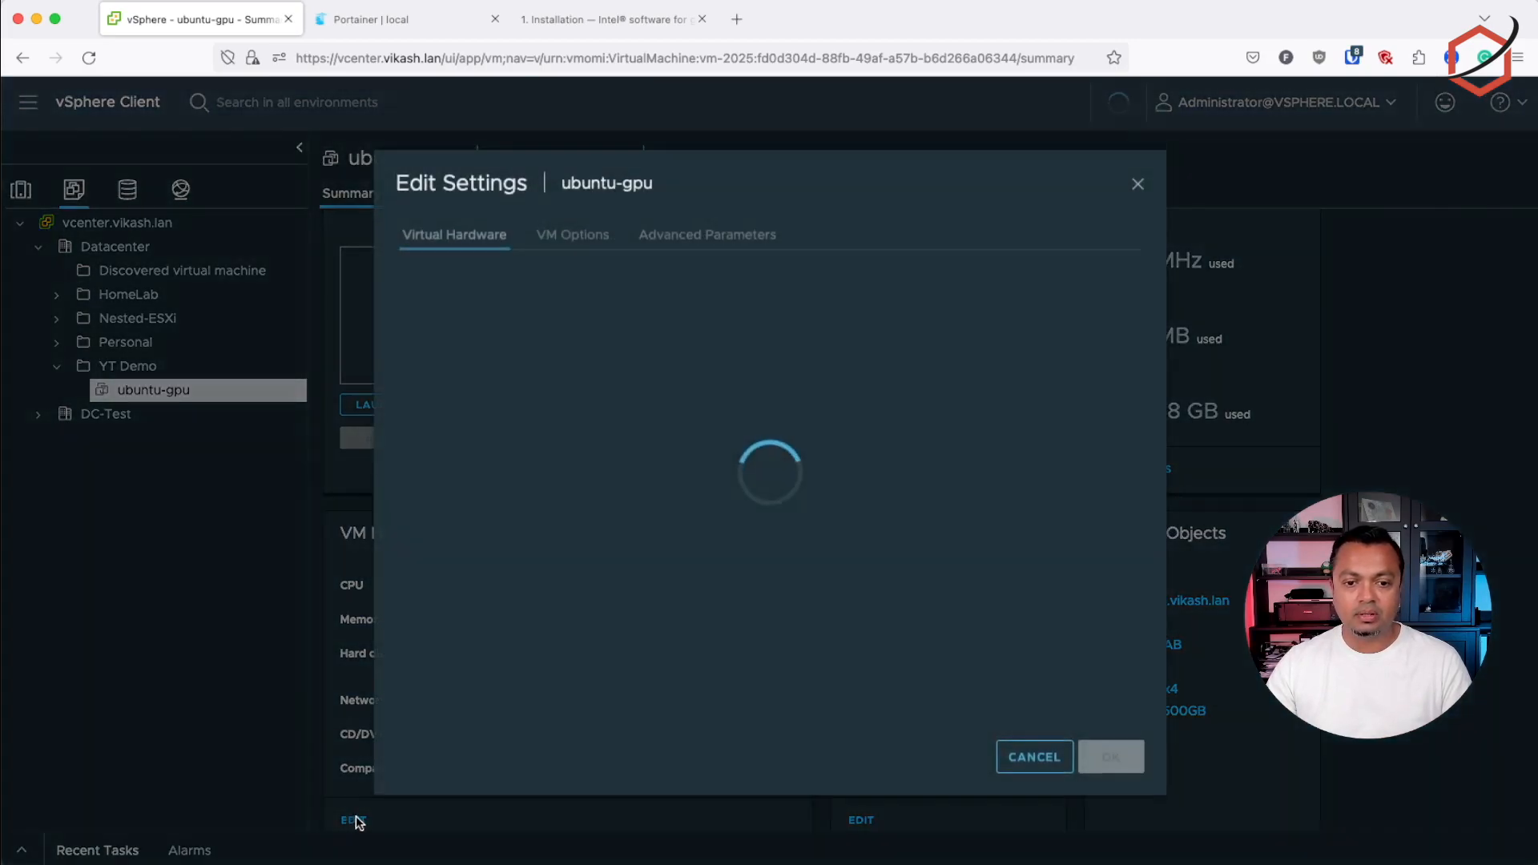
click(706, 236)
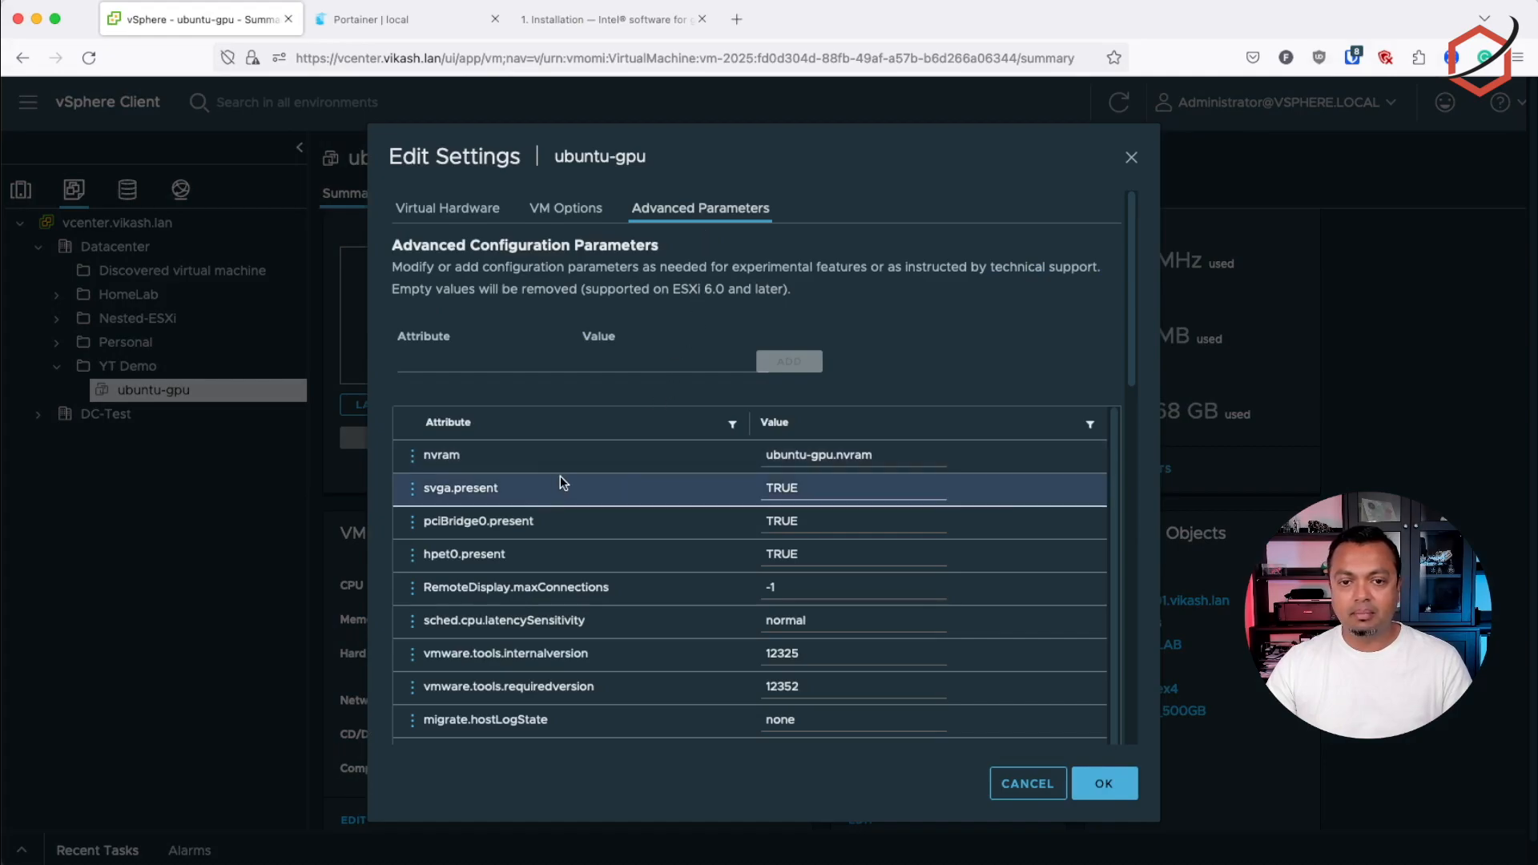
drag(420, 488, 500, 491)
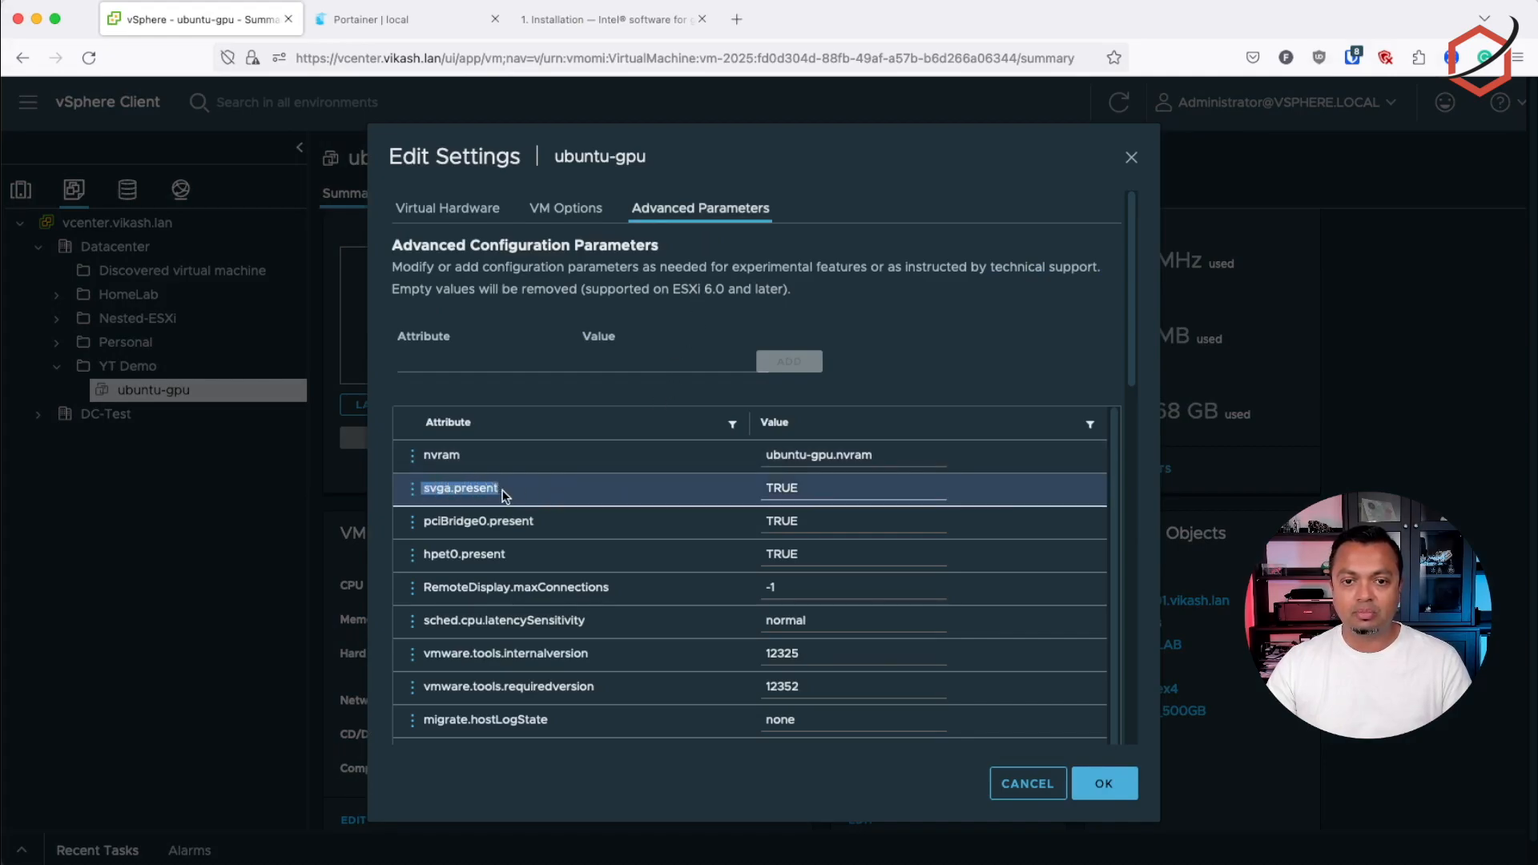
click(834, 491)
drag(849, 490, 763, 492)
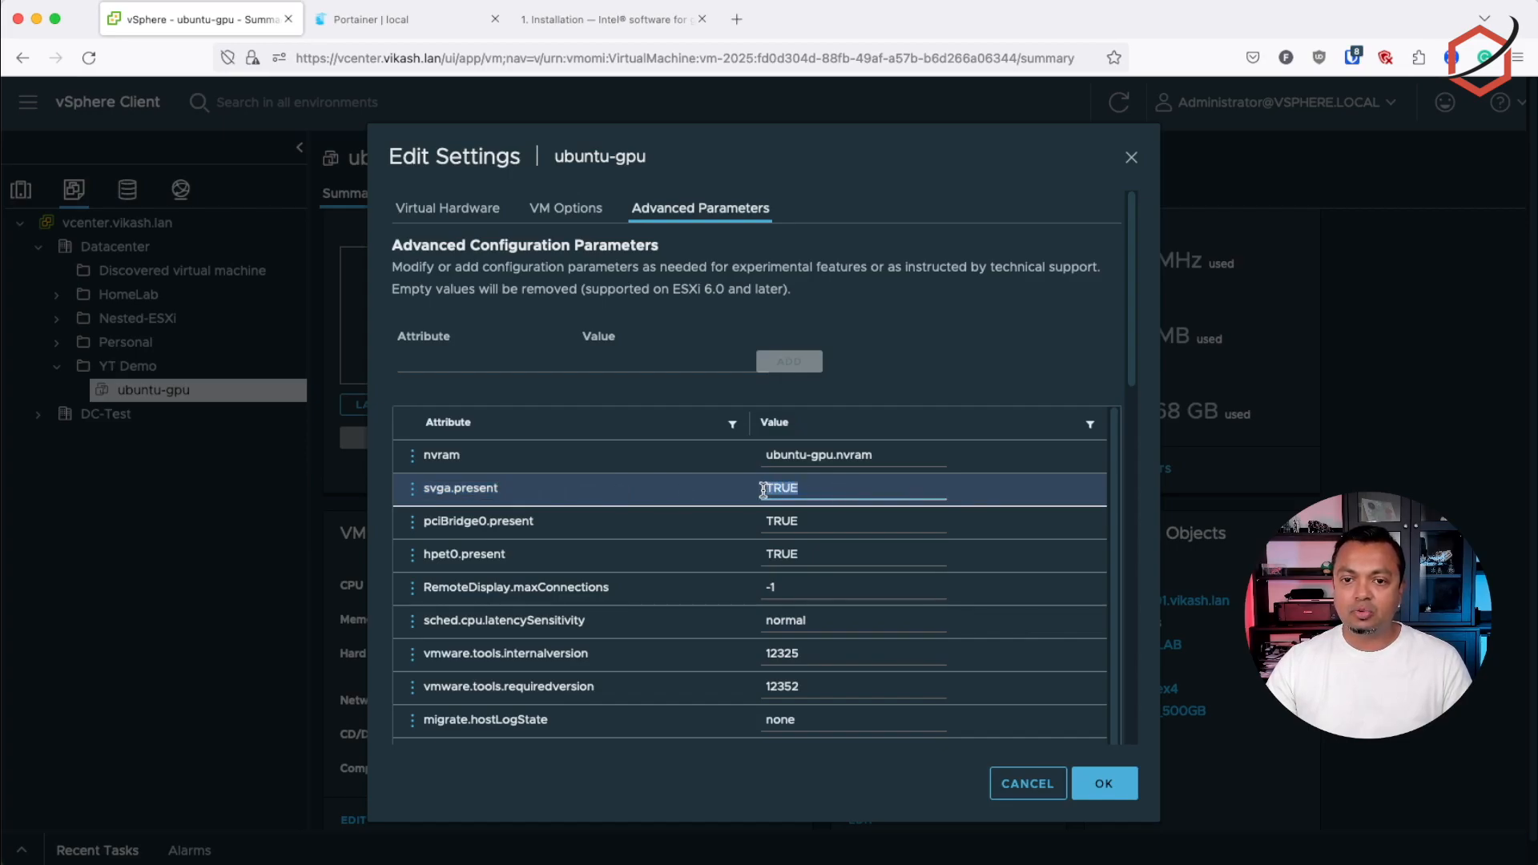
text(FALSE)
click(1051, 509)
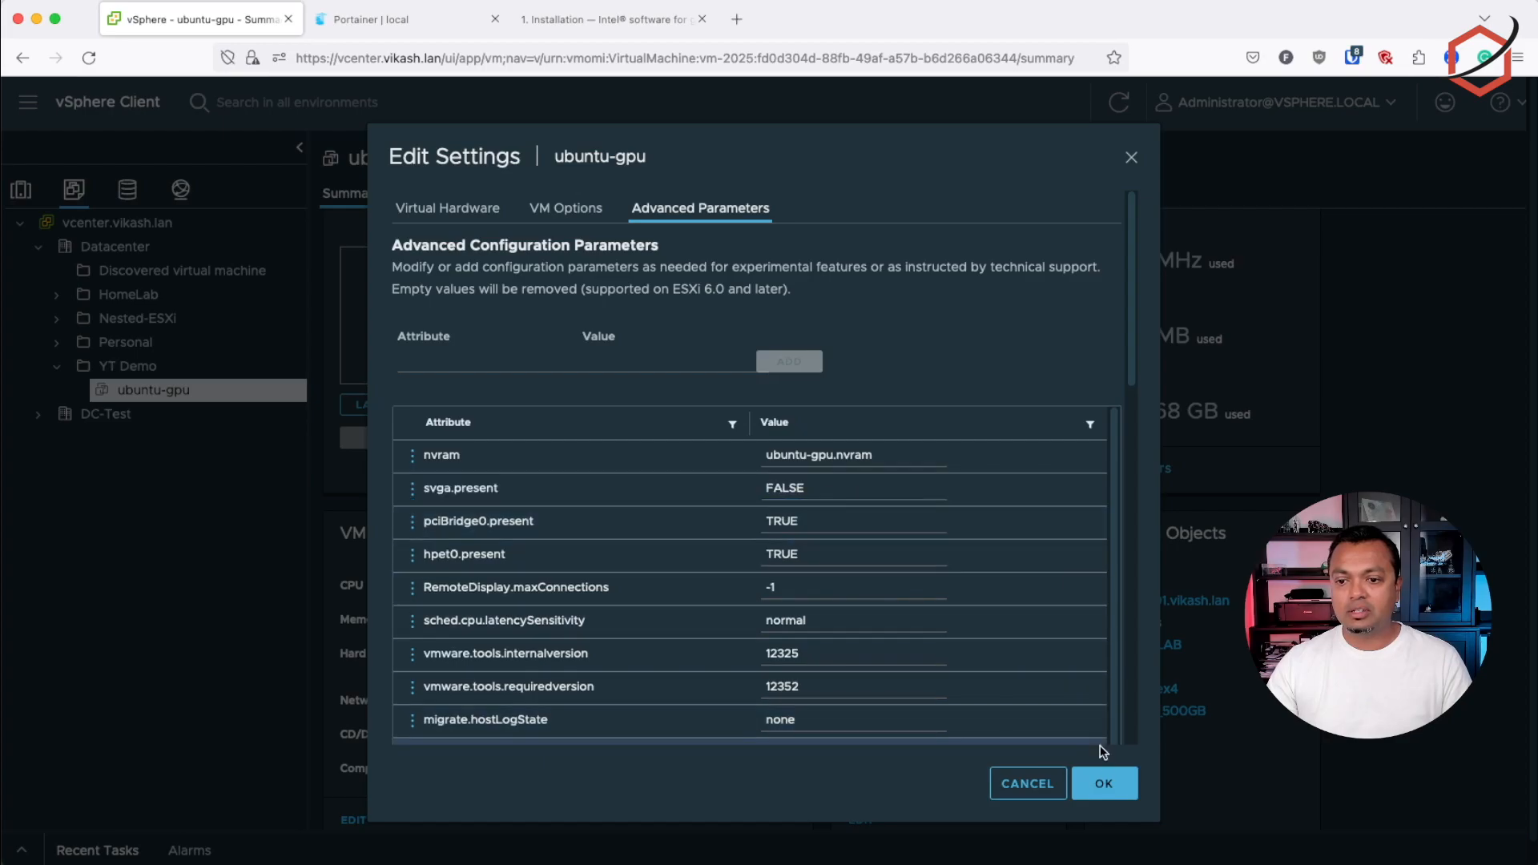
click(1106, 781)
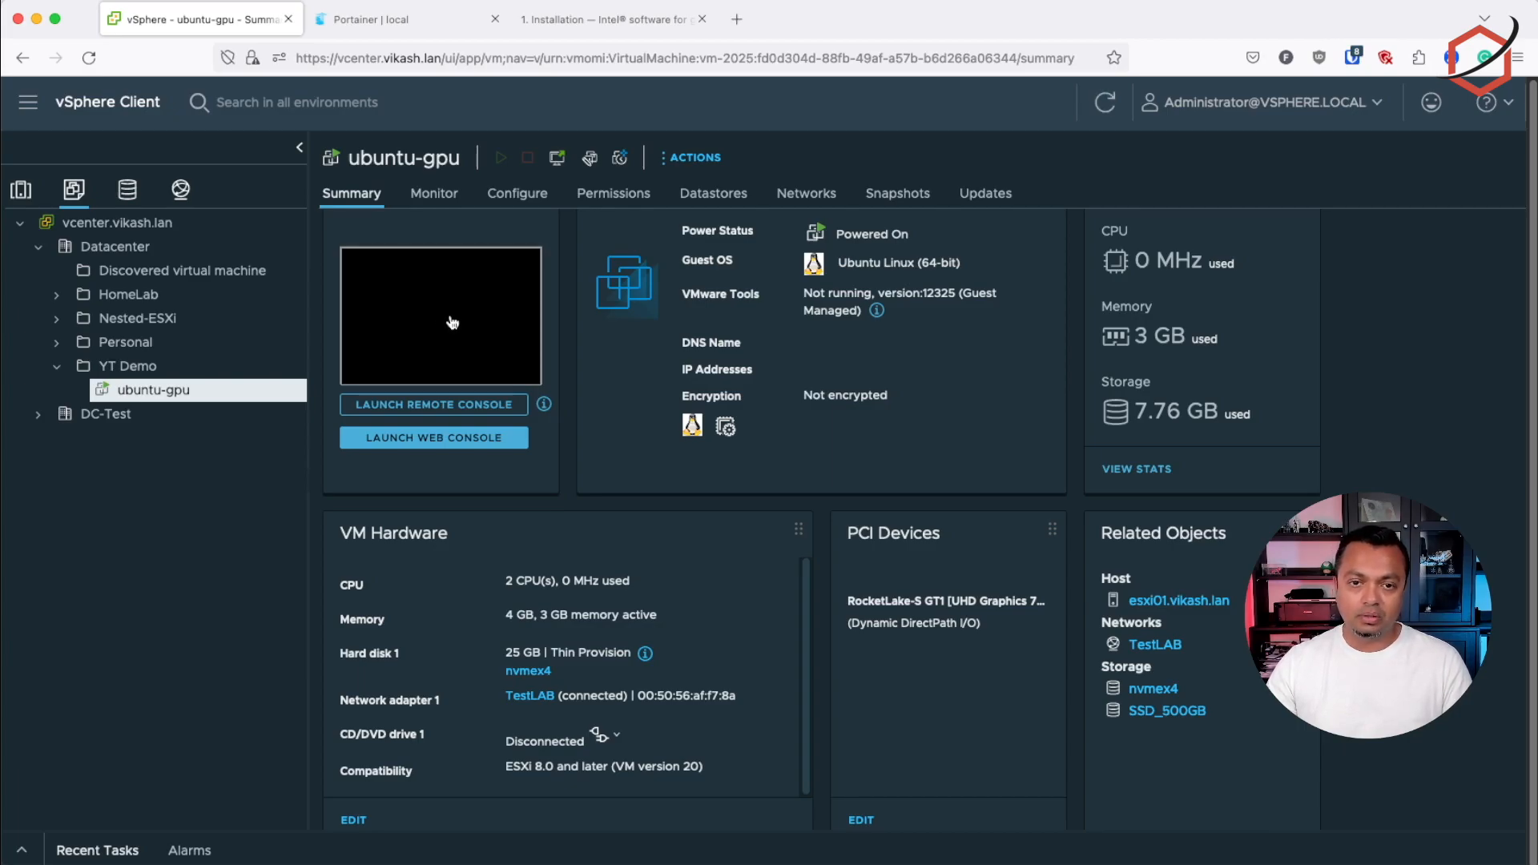
Check the ubuntu-gpu VM's display output in its web console and close the console
click(449, 442)
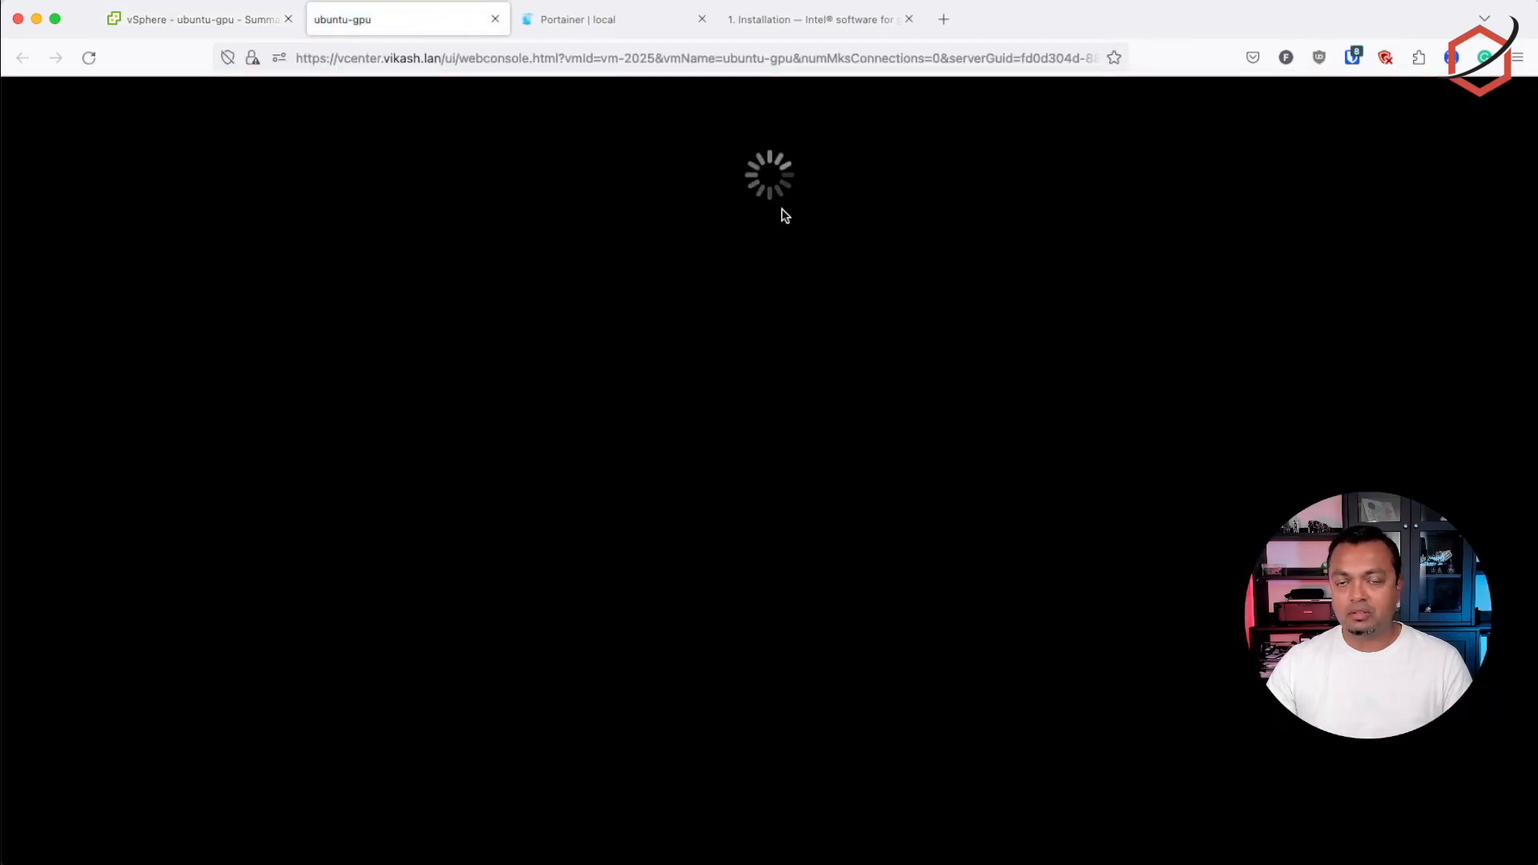
click(495, 21)
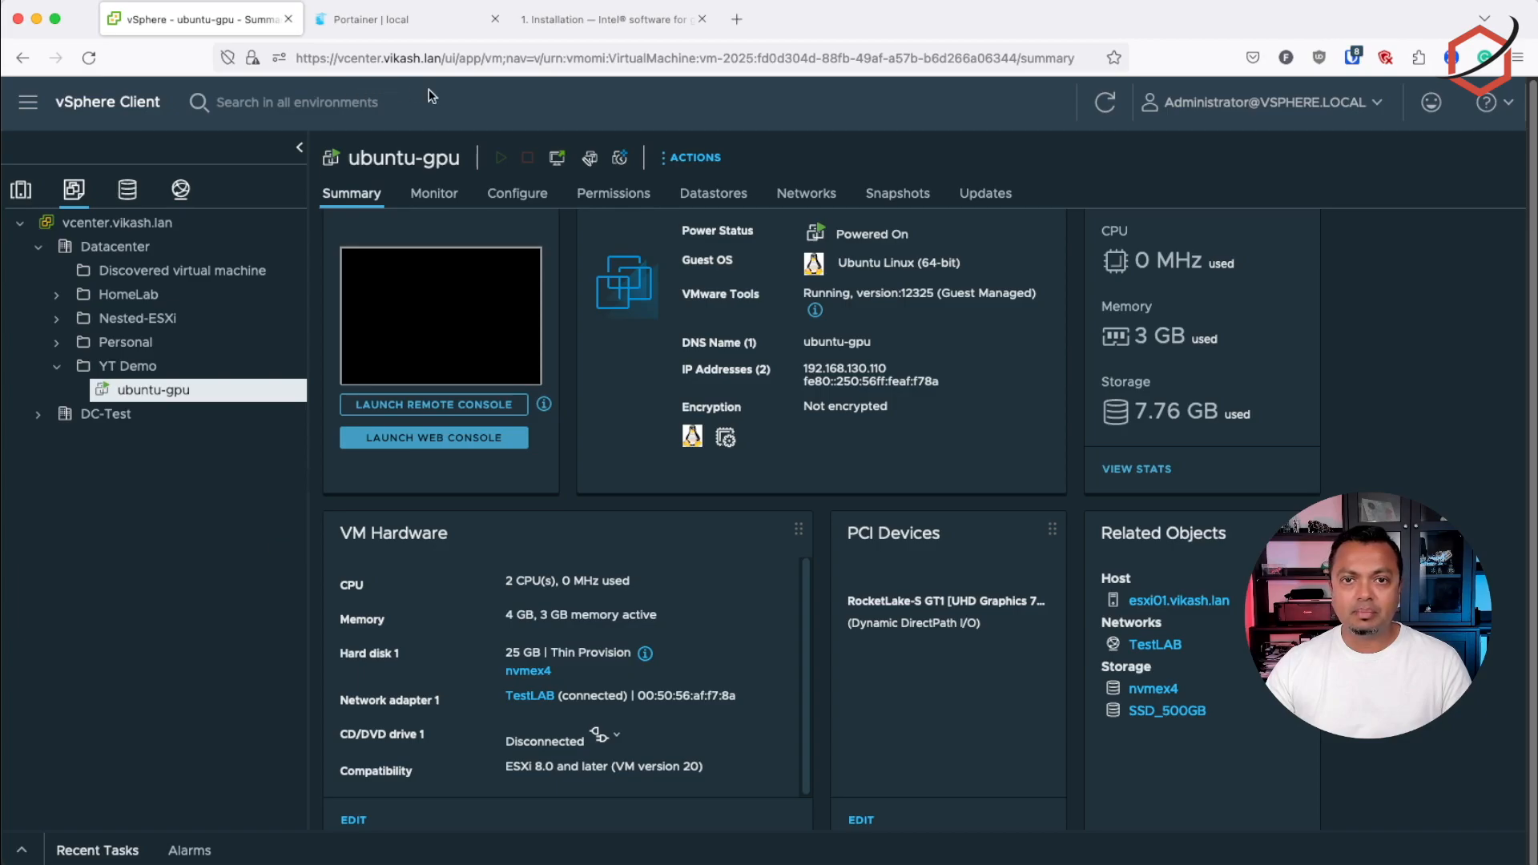
Consult the Ubuntu package repository and package installation instructions in Intel's GPU driver documentation
click(579, 22)
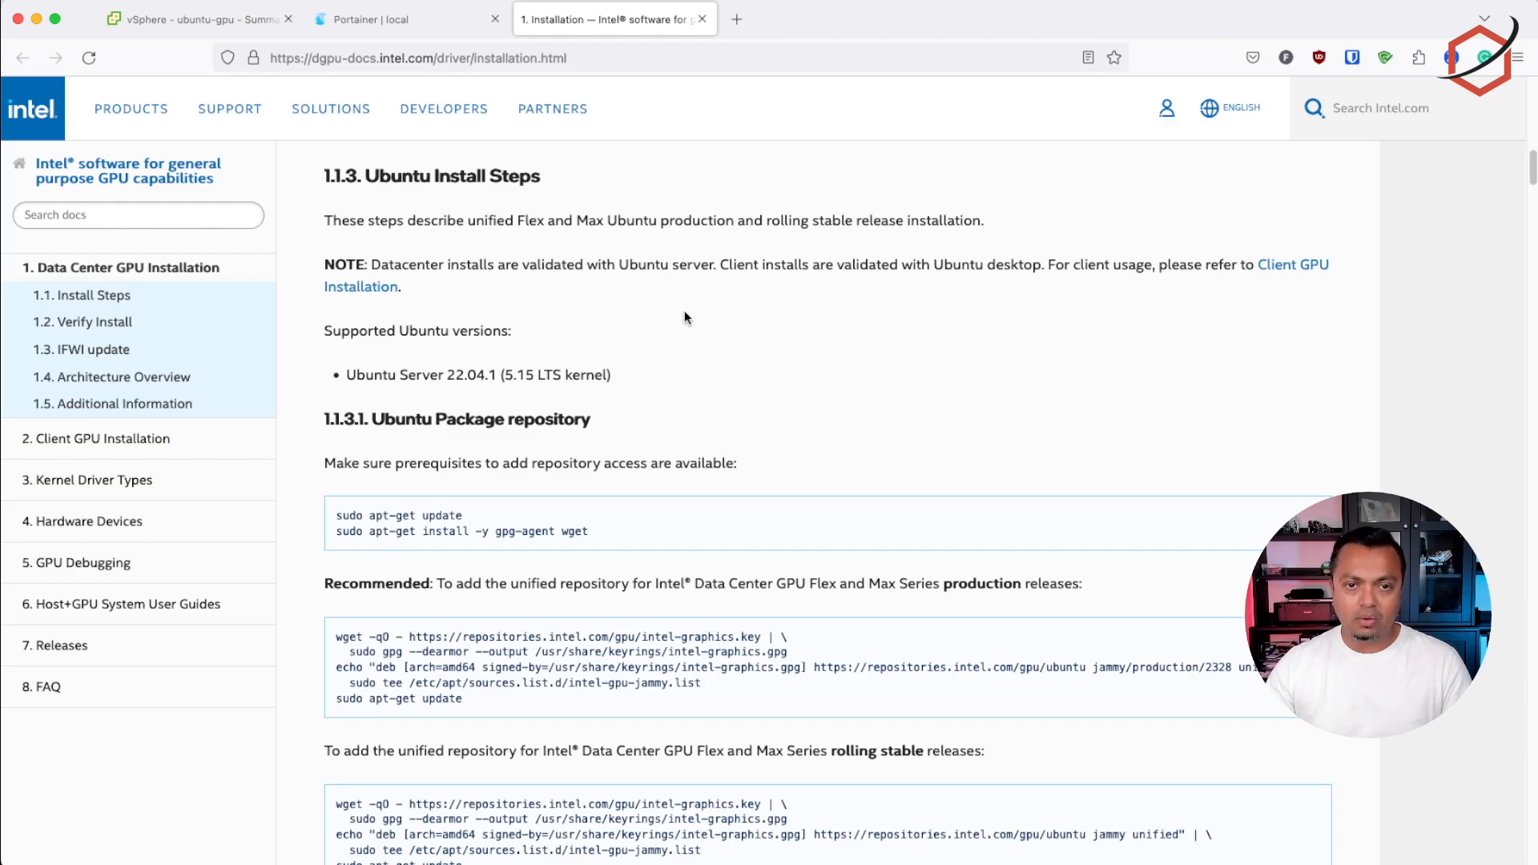
scroll(691, 312, down, 1)
scroll(692, 314, down, 3)
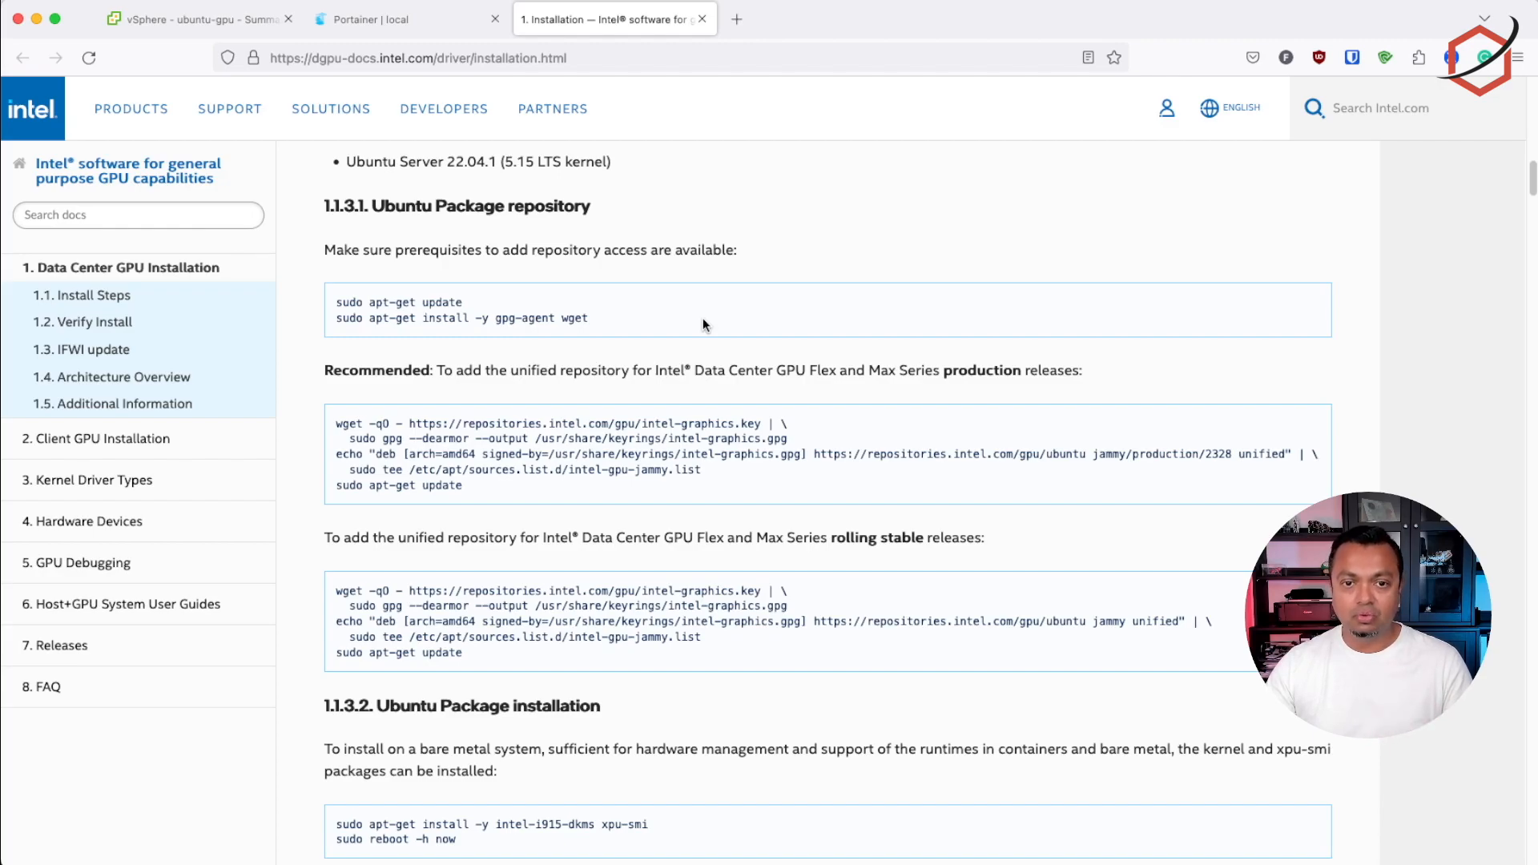
Switch to the terminal's SSH session on ubuntu-gpu, run lspci and check the VGA compatible controller entry
key(super+Tab)
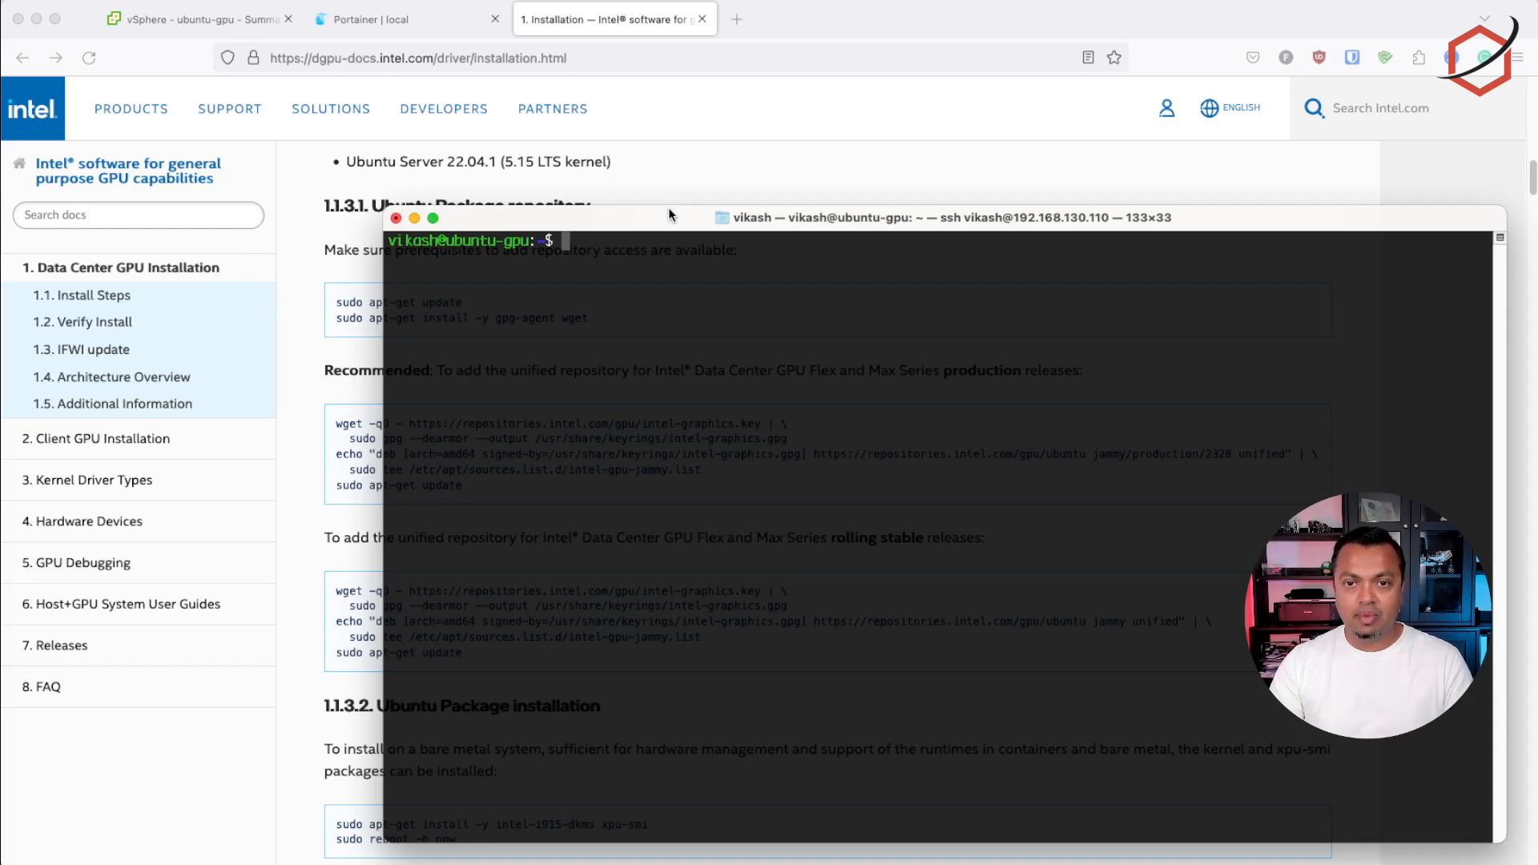
text(ls)
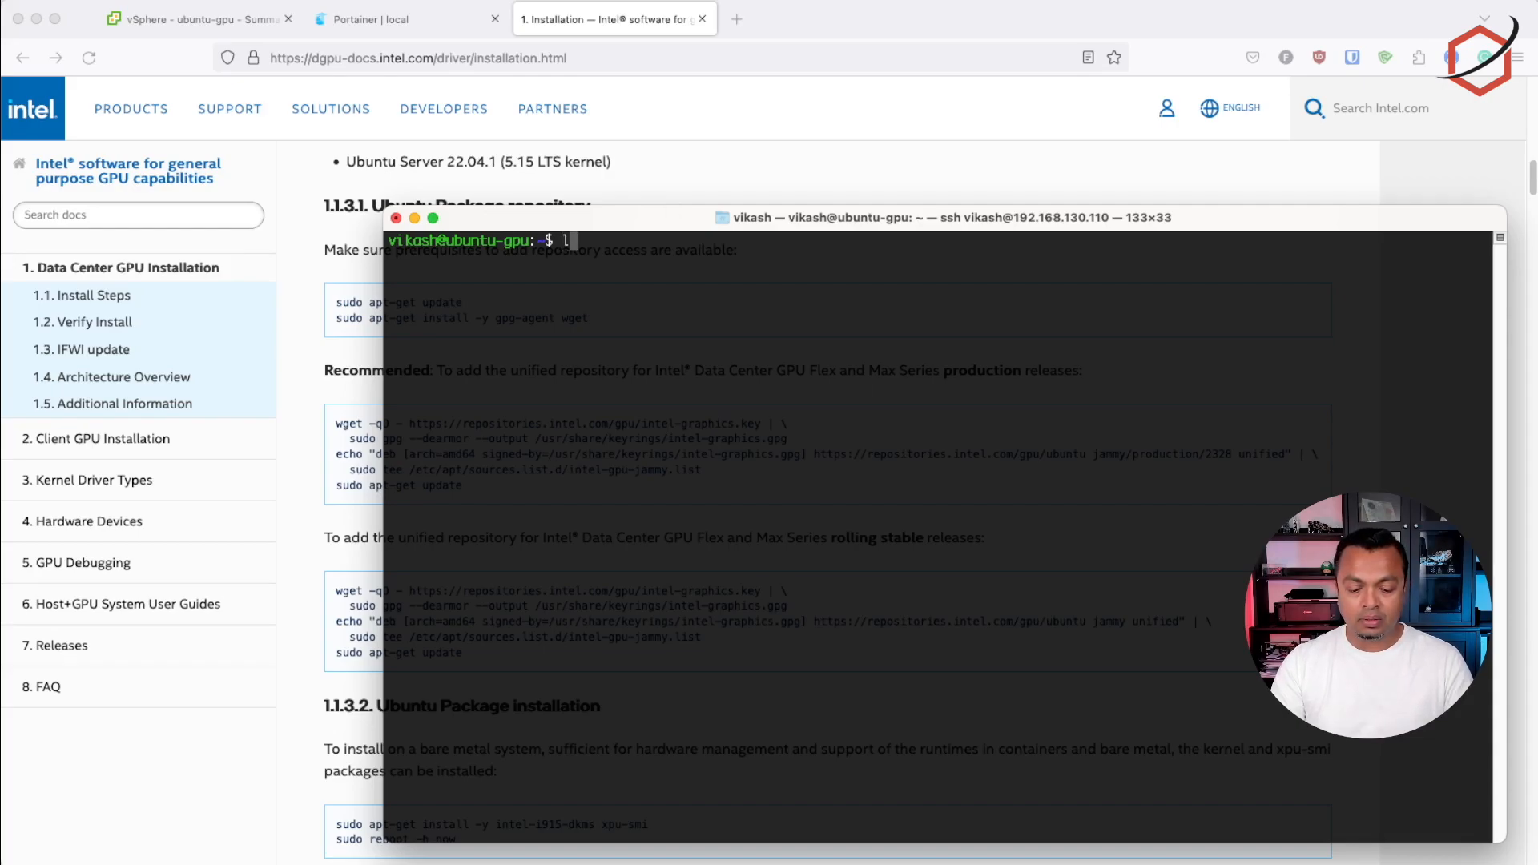
text(pci)
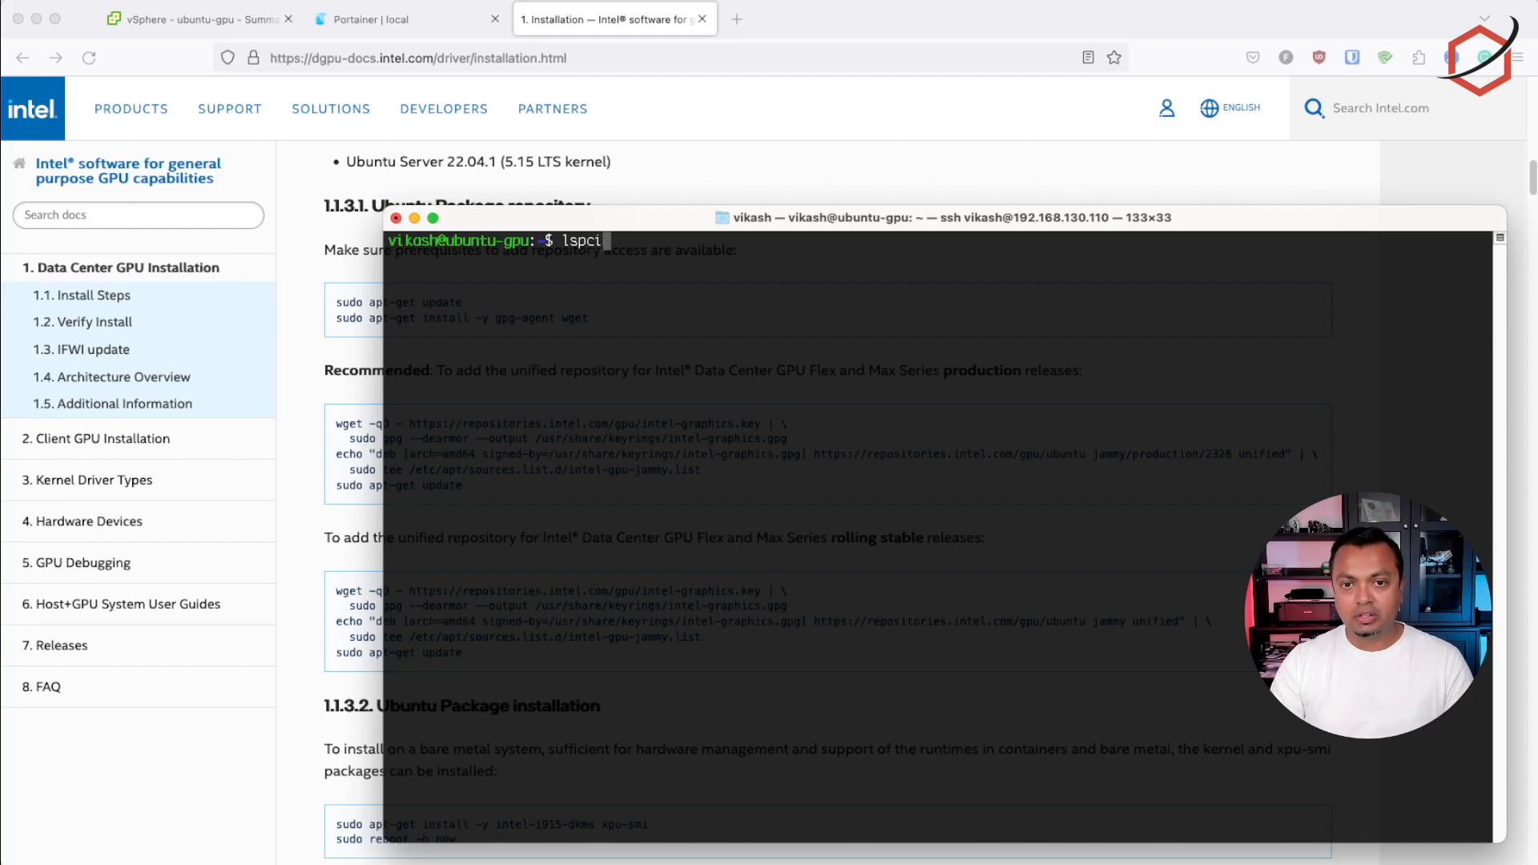
key(Return)
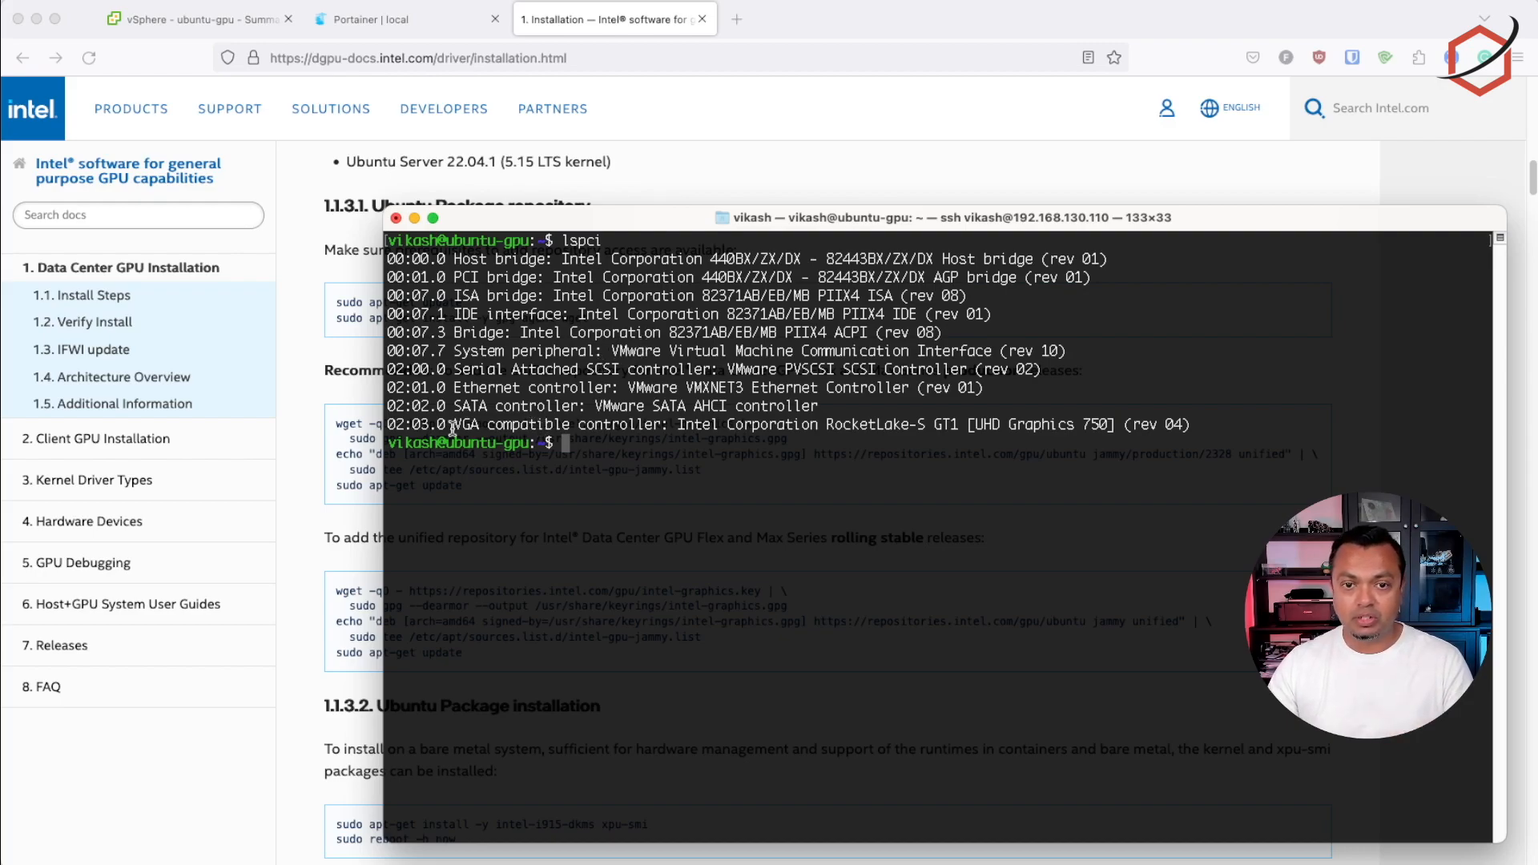
drag(387, 423, 1196, 423)
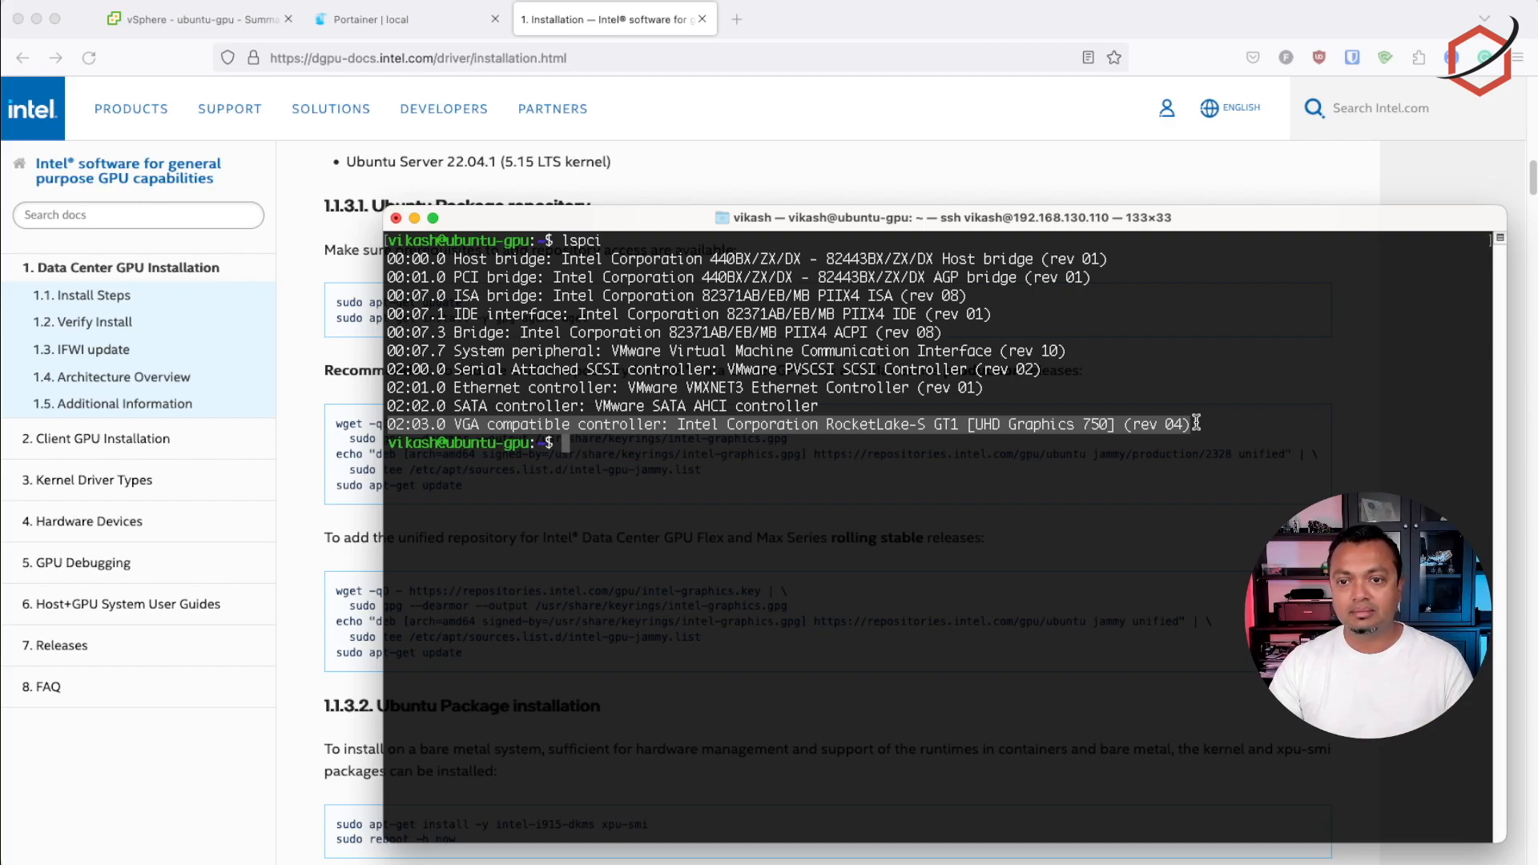
click(1197, 424)
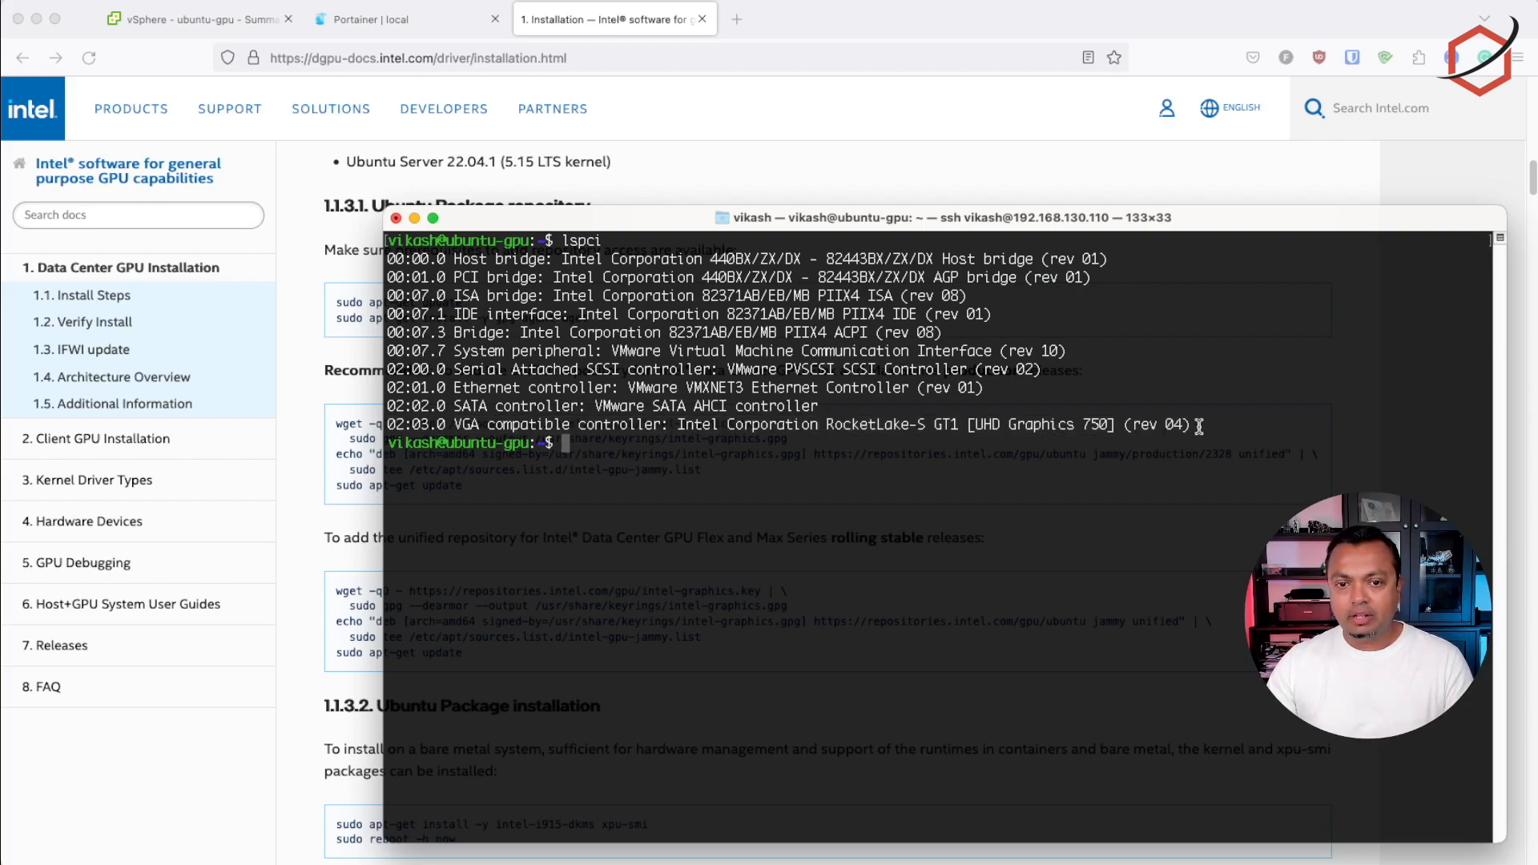
Copy sudo apt-get update from Intel's instructions, run it in the terminal's SSH session and enter the sudo password
click(964, 172)
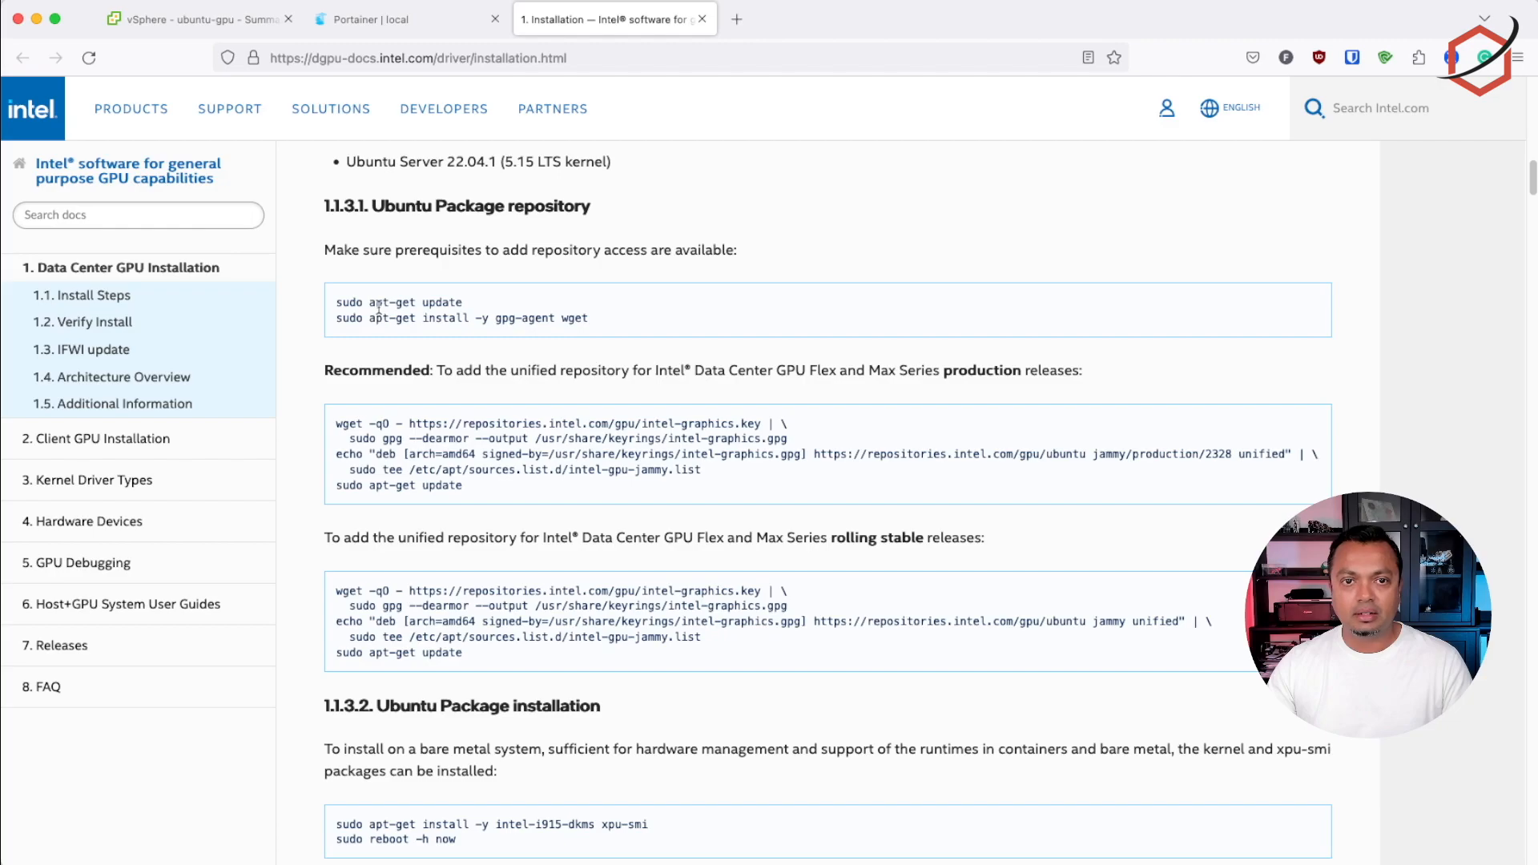
drag(339, 300, 473, 301)
click(474, 300)
drag(337, 300, 464, 301)
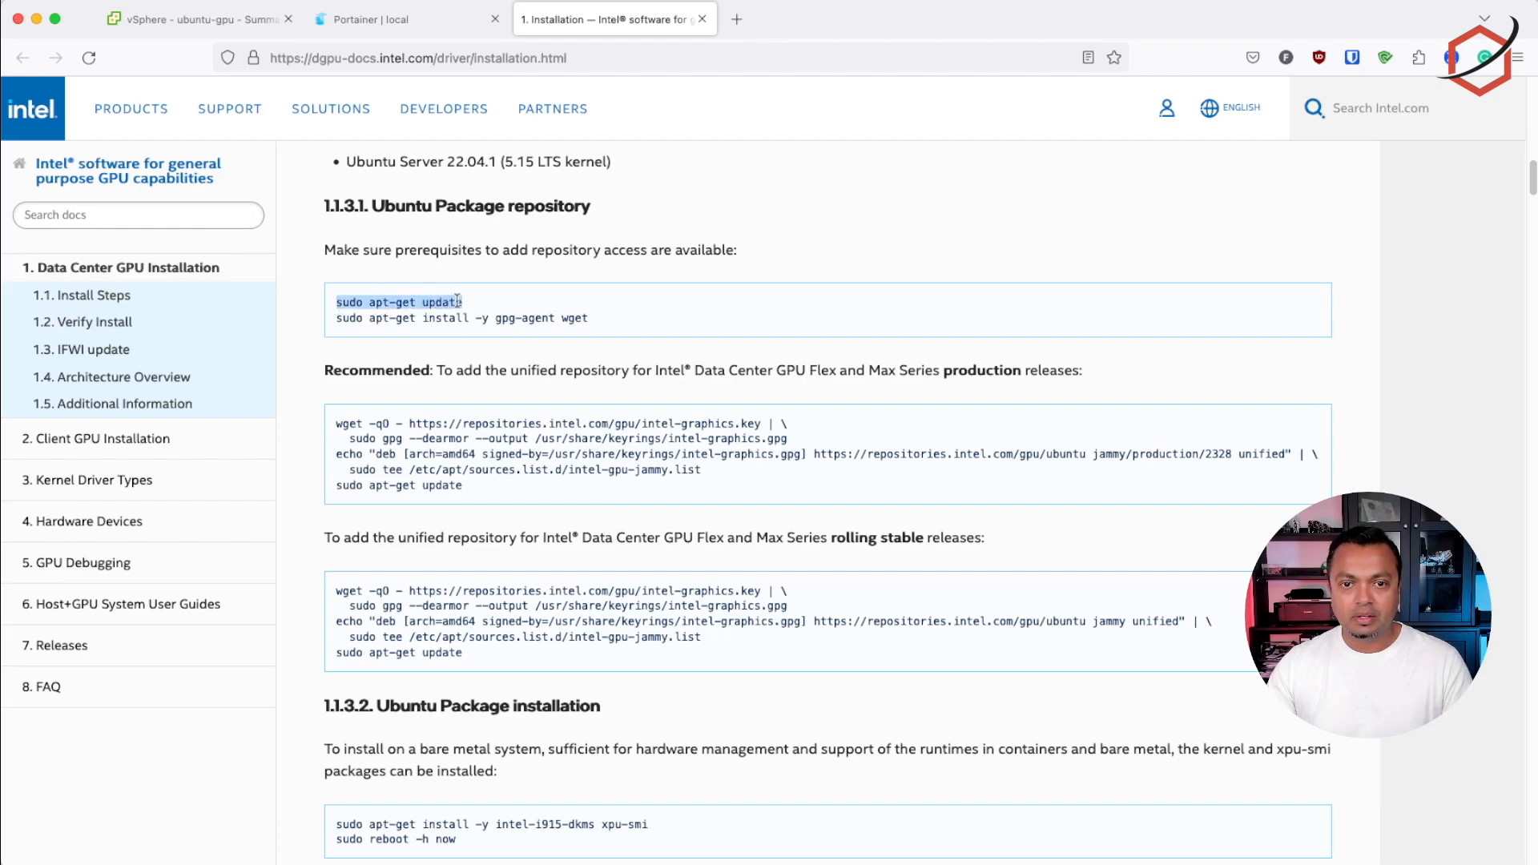
right_click(452, 298)
click(473, 307)
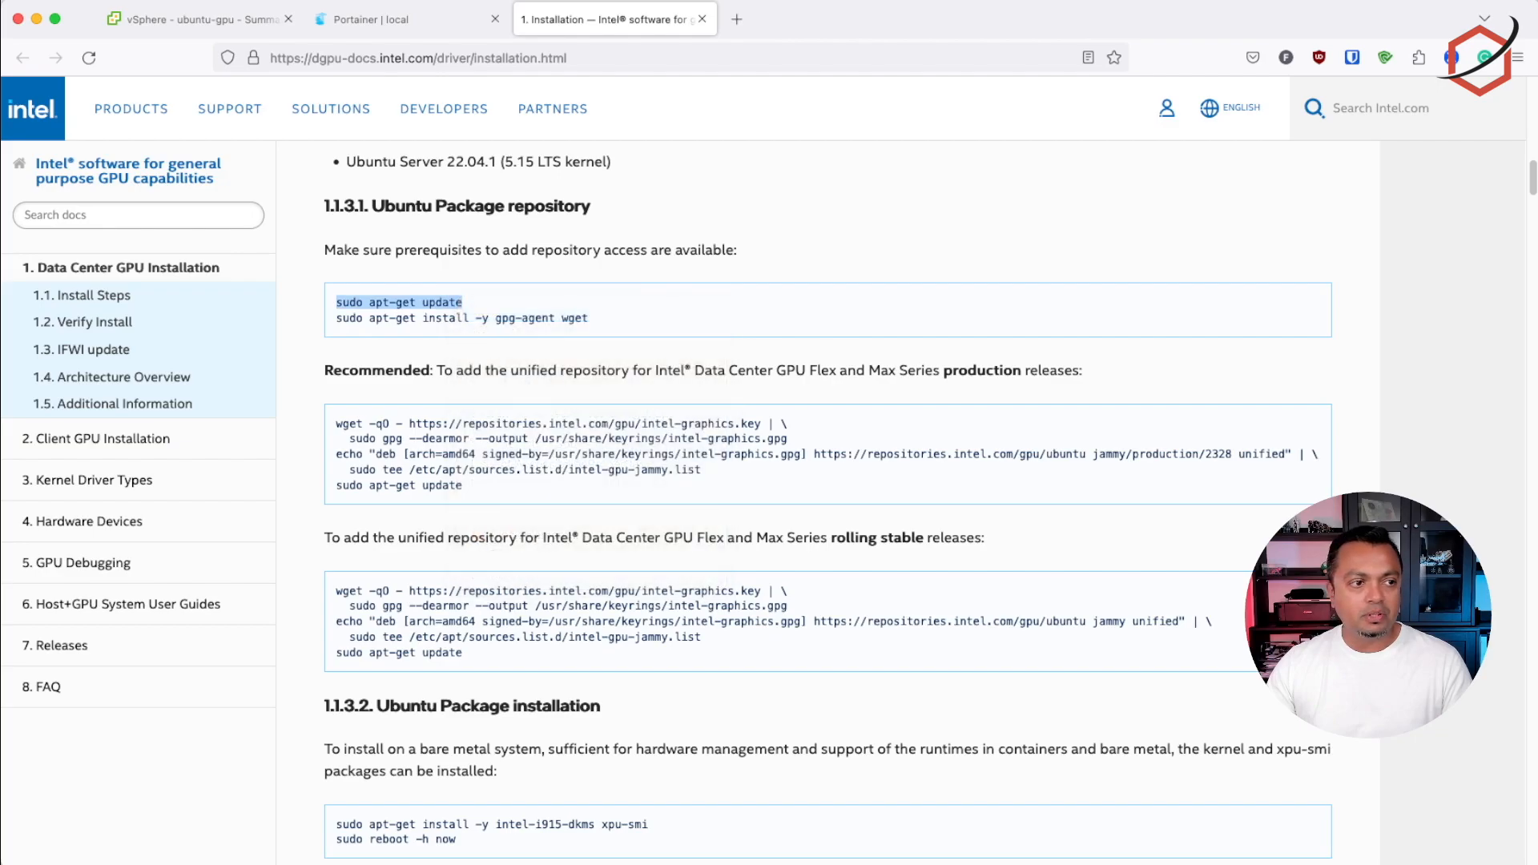
key(super+Tab)
right_click(805, 388)
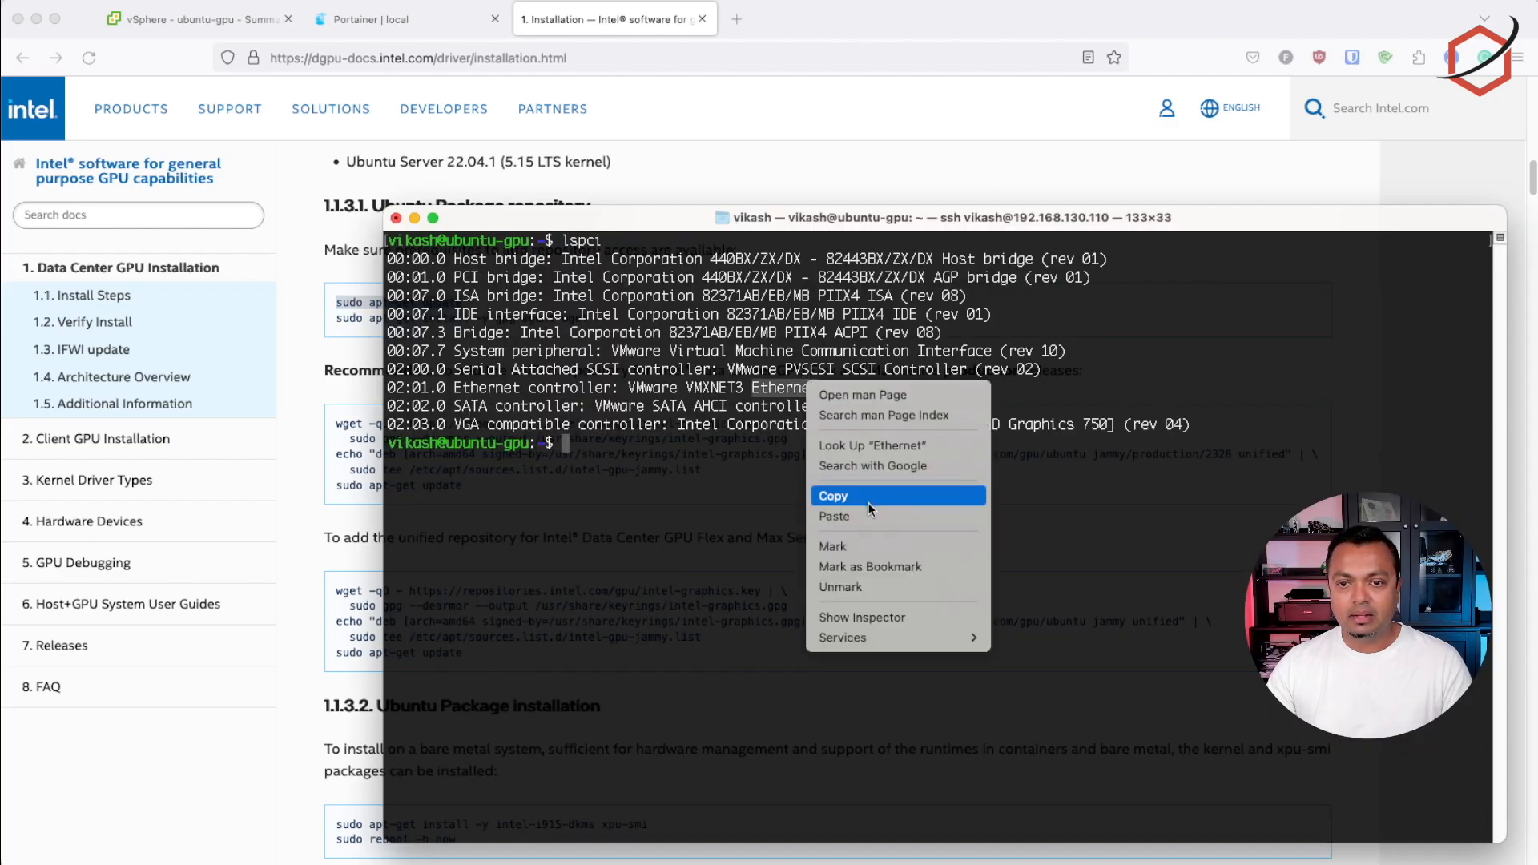
click(868, 516)
key(Return)
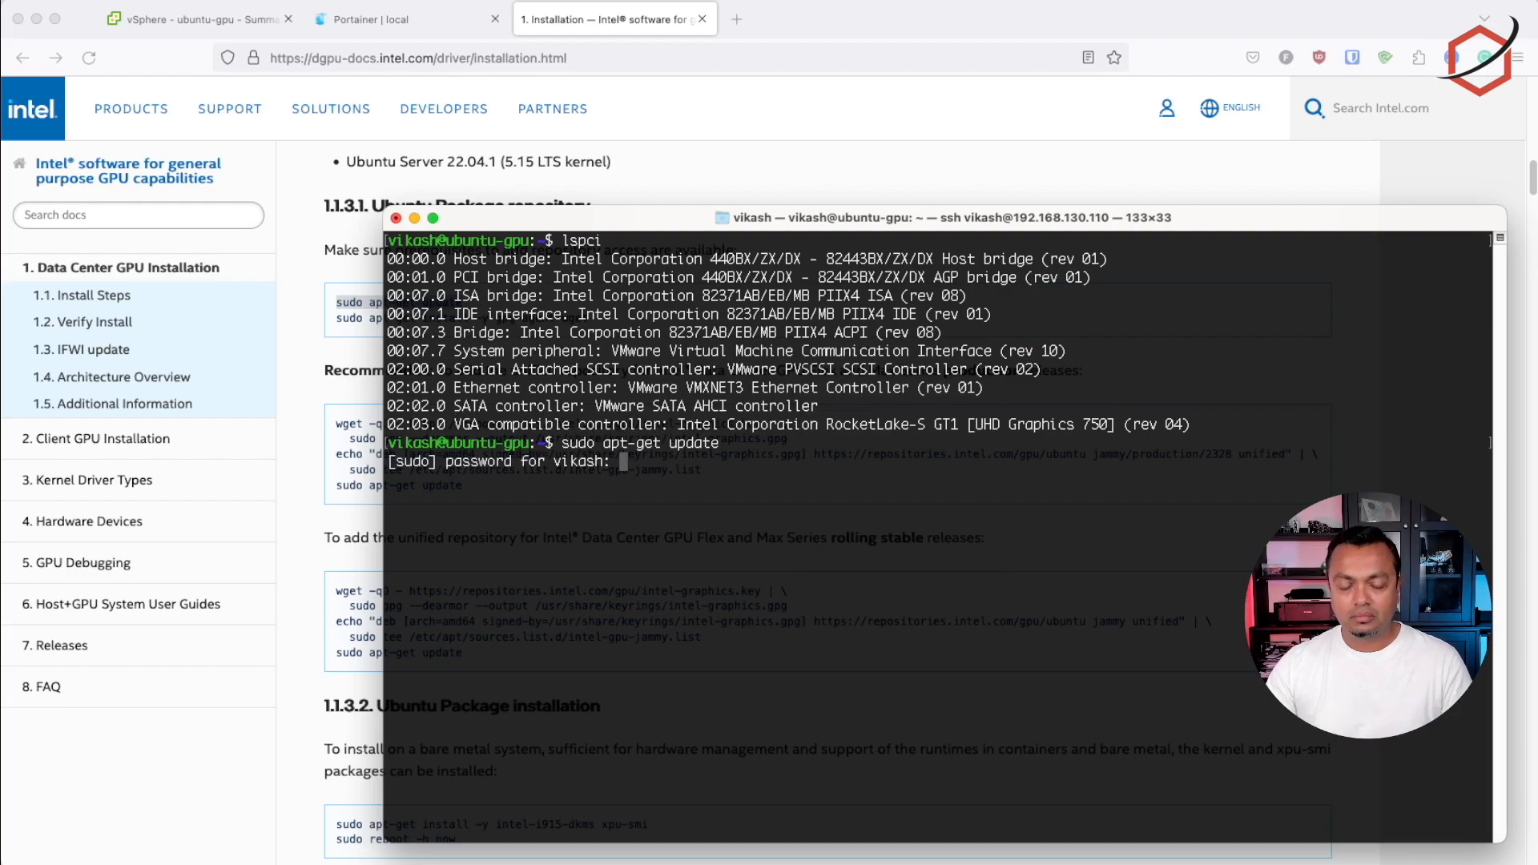
key(Return)
Copy the prerequisites command sudo apt-get install -y gpg-agent wget from the documentation and run it in the terminal
click(979, 173)
drag(337, 318, 589, 318)
right_click(561, 314)
click(631, 323)
key(super+Tab)
right_click(629, 476)
click(690, 603)
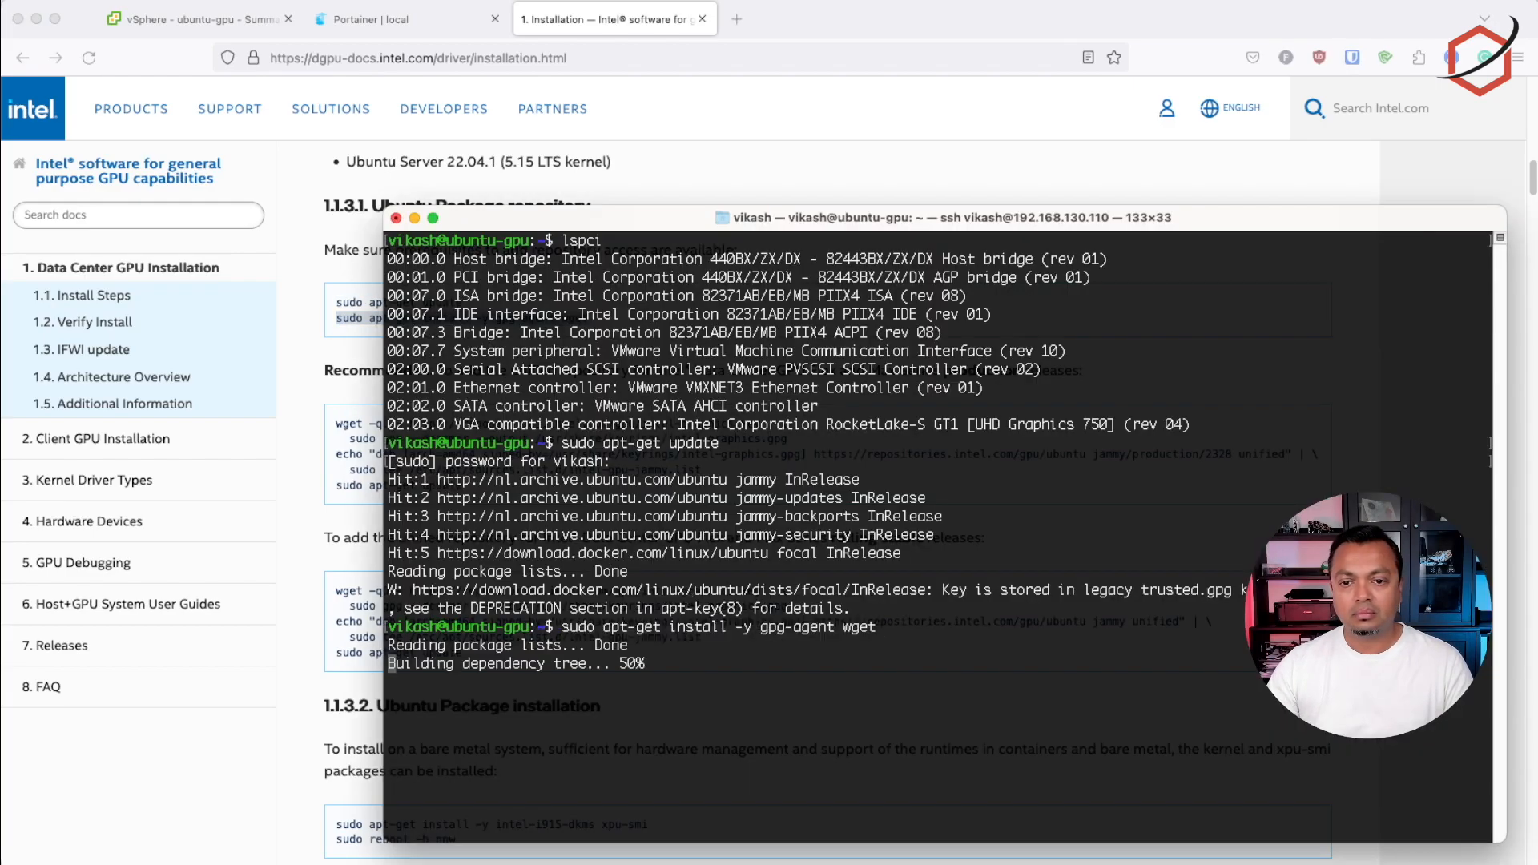
Run the production releases' wget command that saves Intel's repository key to /usr/share/keyrings/intel-graphics.gpg
key(super+Tab)
scroll(858, 376, down, 3)
scroll(636, 264, up, 2)
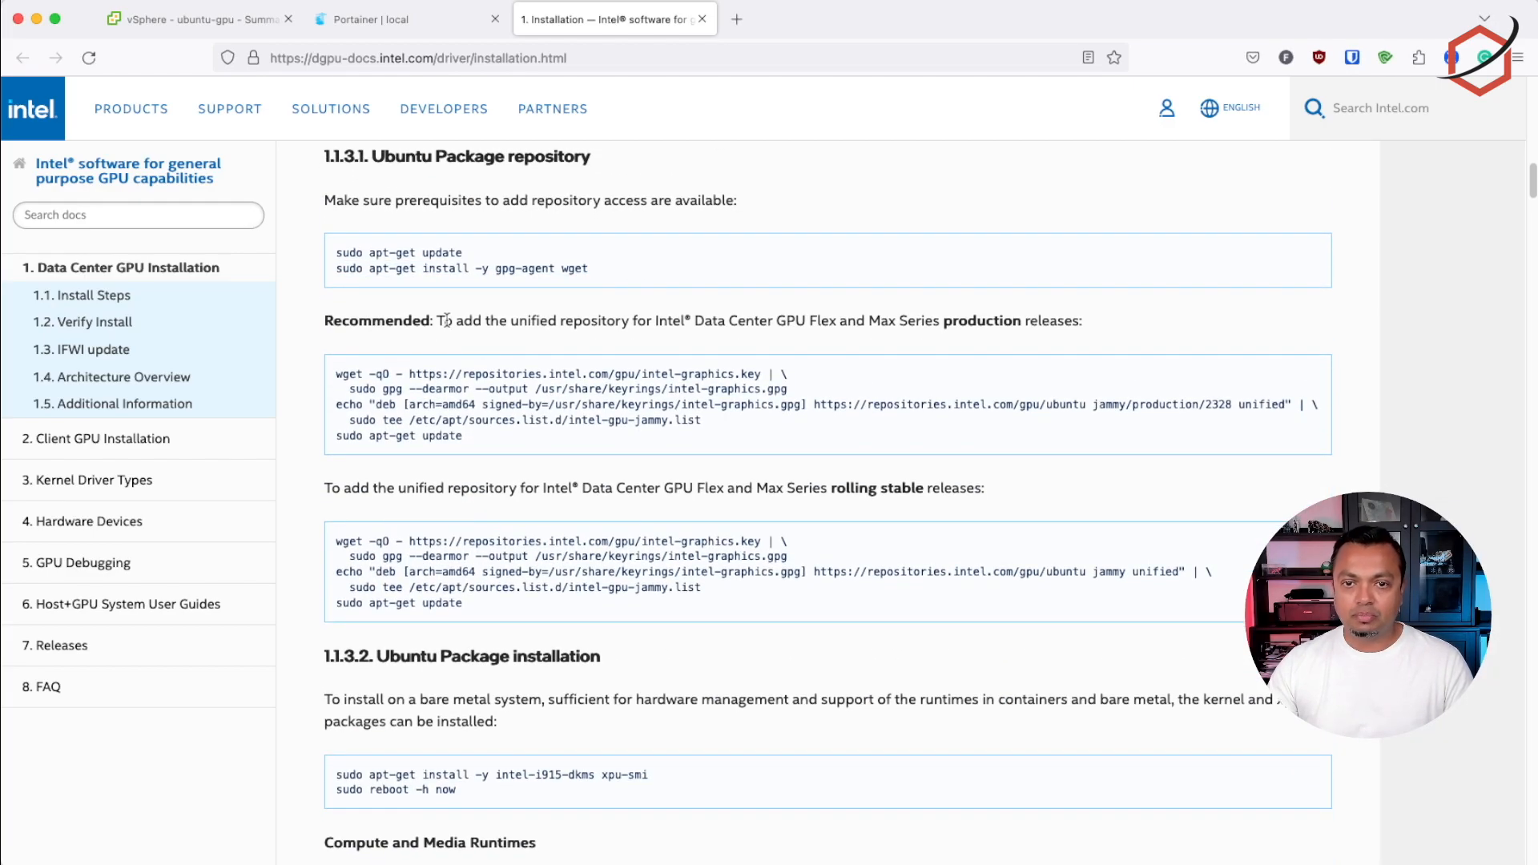
drag(336, 373, 801, 384)
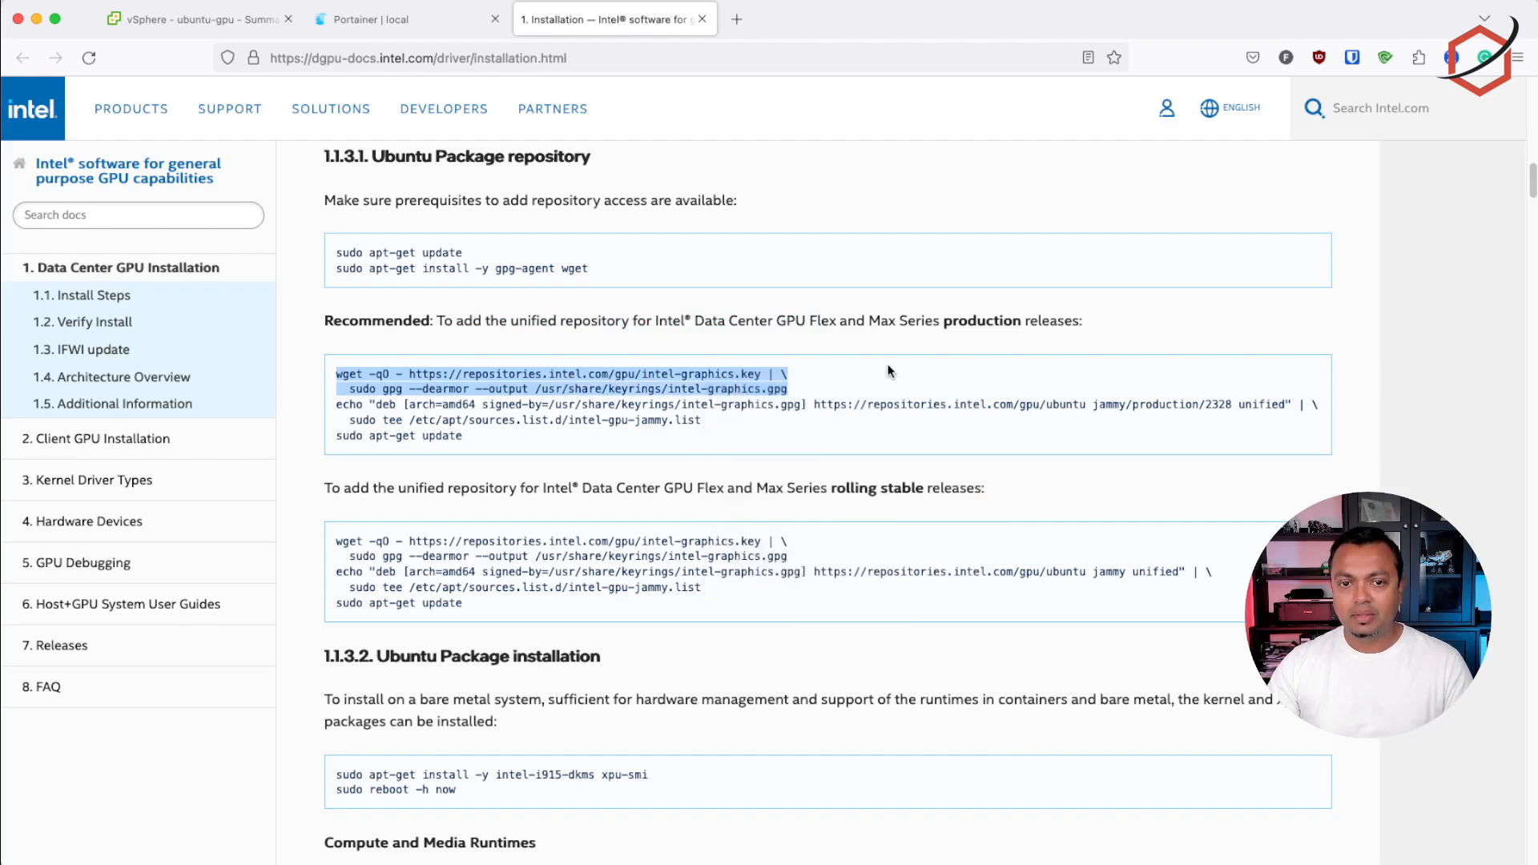
key(super+Tab)
right_click(790, 553)
click(857, 685)
key(Return)
Add the jammy/production/2328 unified repository to /etc/apt/sources.list.d/intel-gpu-jammy.list using the documented echo and tee command
key(super+Tab)
drag(337, 405, 703, 420)
key(super+Tab)
right_click(485, 681)
click(514, 813)
key(Return)
Refresh the package lists with the production block's sudo apt-get update command
click(743, 87)
drag(336, 436, 465, 439)
key(super+Tab)
key(super+v)
key(Return)
Run the rolling stable releases' wget and gpg --dearmor command for Intel's graphics repository key in the terminal
click(864, 180)
drag(336, 542, 794, 561)
key(super+Tab)
key(super+v)
key(Return)
Add the rolling stable jammy unified repository to intel-gpu-jammy.list and run sudo apt-get update
key(super+Tab)
drag(337, 572, 702, 589)
key(super+Tab)
key(super+Tab)
drag(337, 603, 461, 605)
key(super+Tab)
key(super+v)
key(Return)
Install the kernel and xpu-smi packages on ubuntu-gpu with sudo apt-get install -y intel-i915-dkms xpu-smi
click(241, 615)
scroll(863, 563, down, 6)
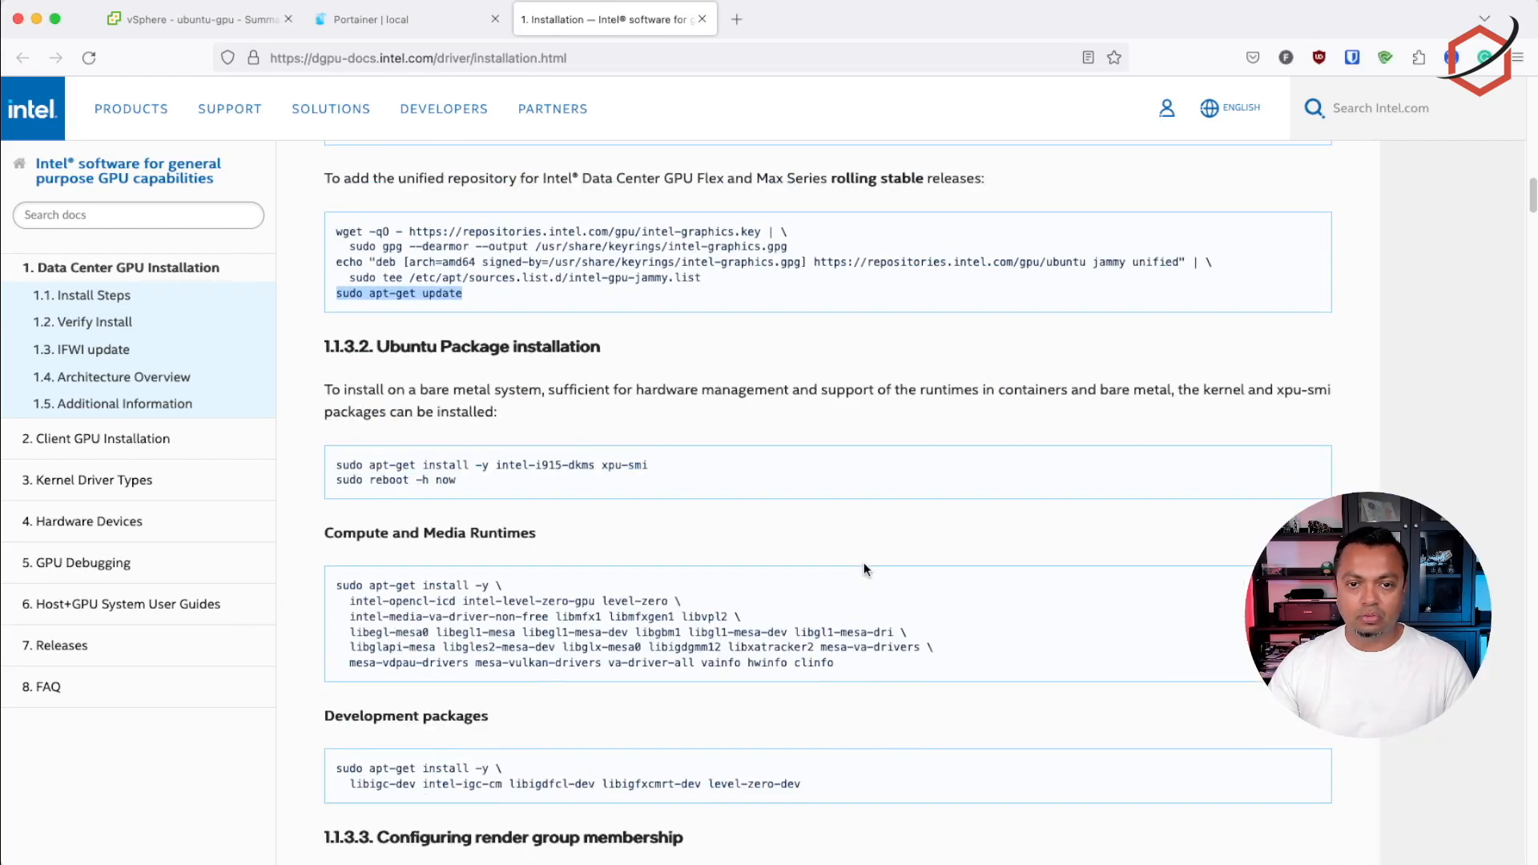
drag(651, 321, 335, 321)
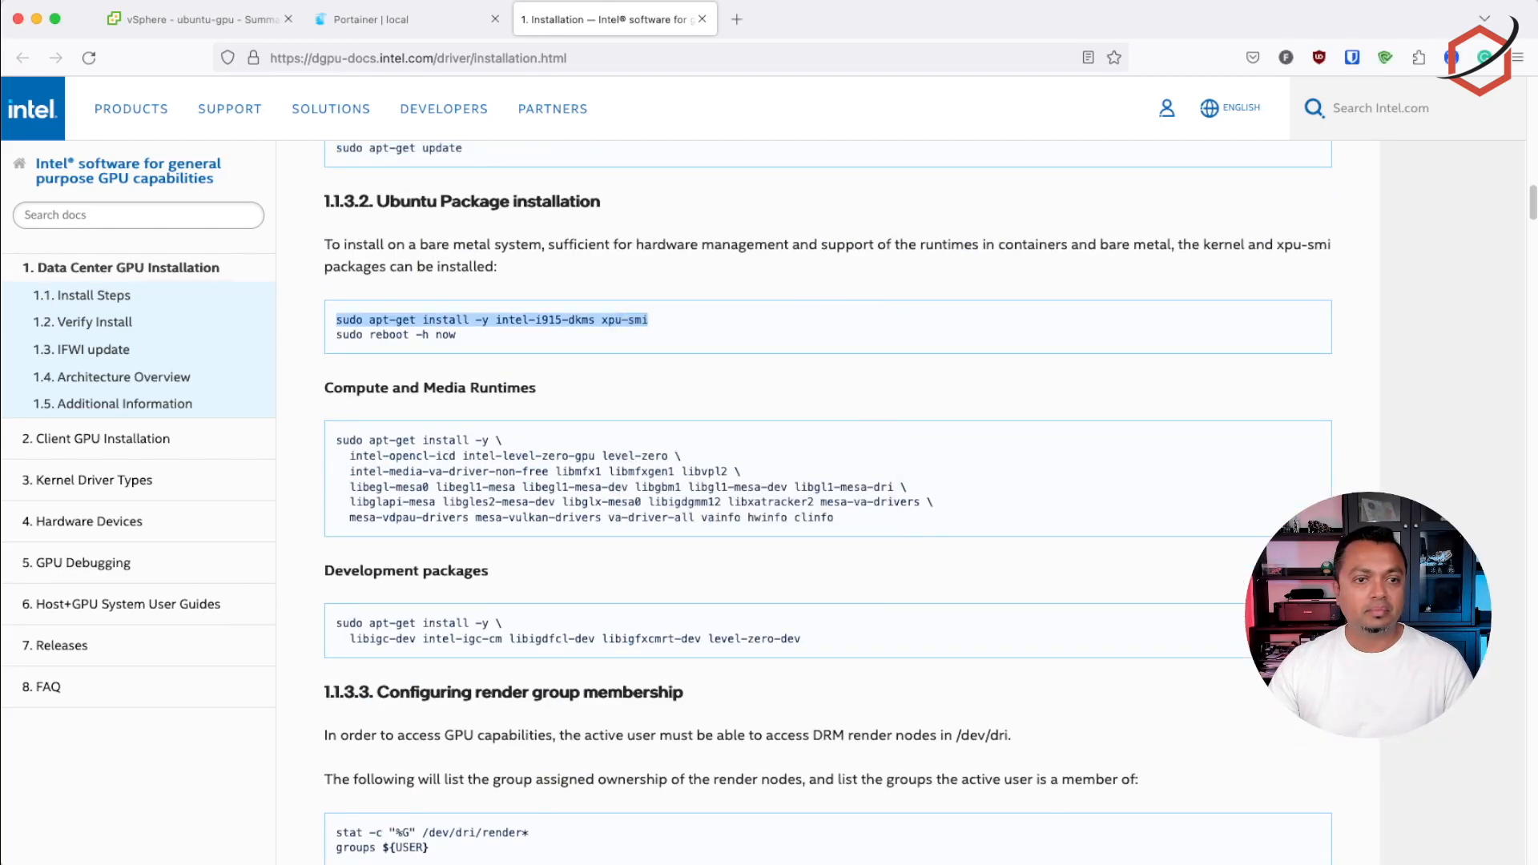
key(super+Tab)
key(super+v)
key(Return)
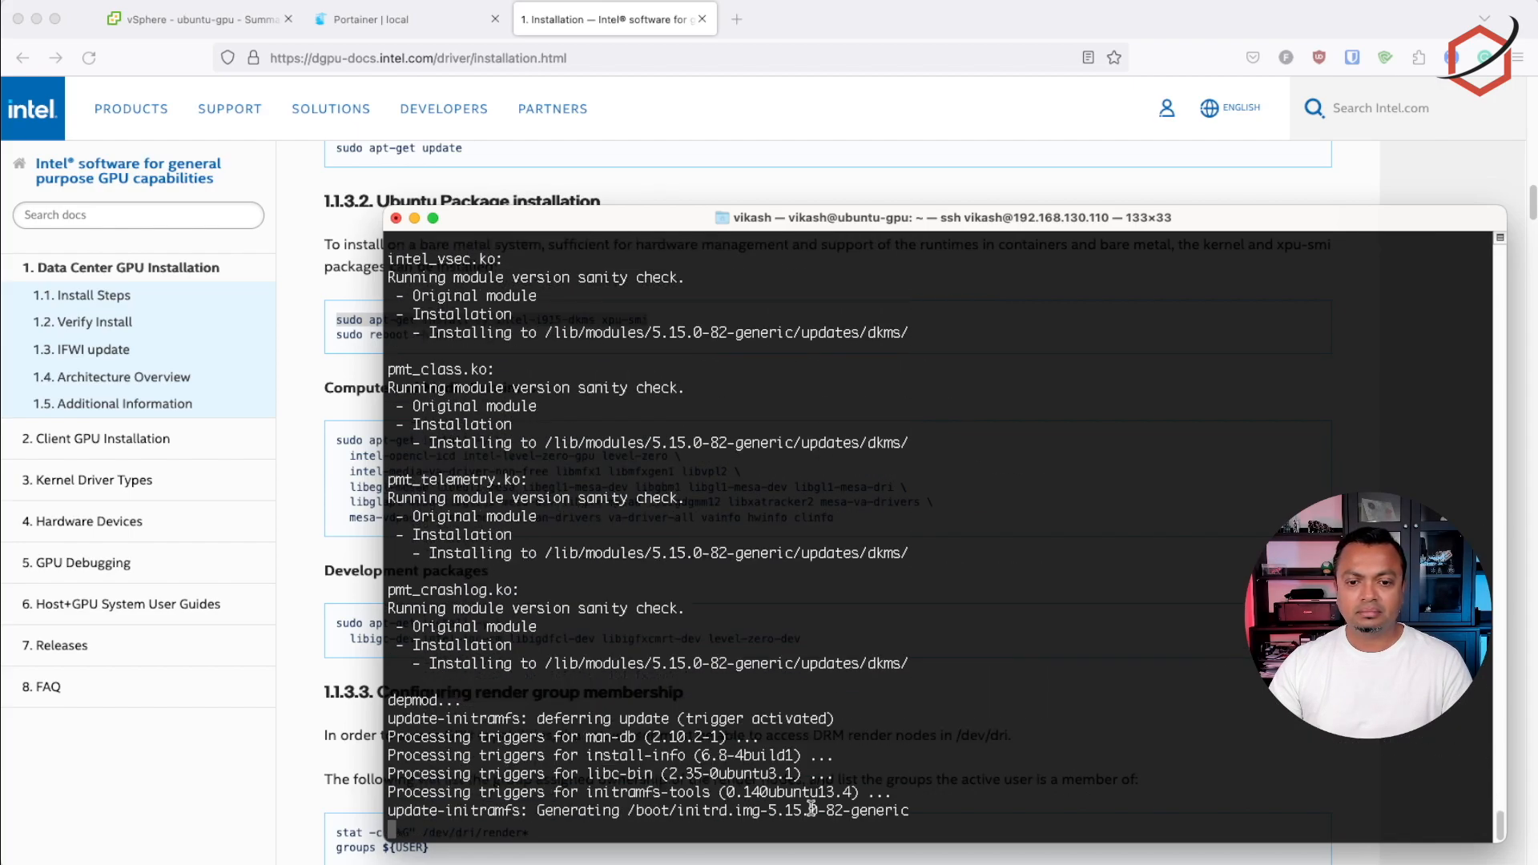
Copy sudo reboot -h now from the package installation section and run it in the terminal to restart ubuntu-gpu
key(super+Tab)
drag(336, 335, 456, 335)
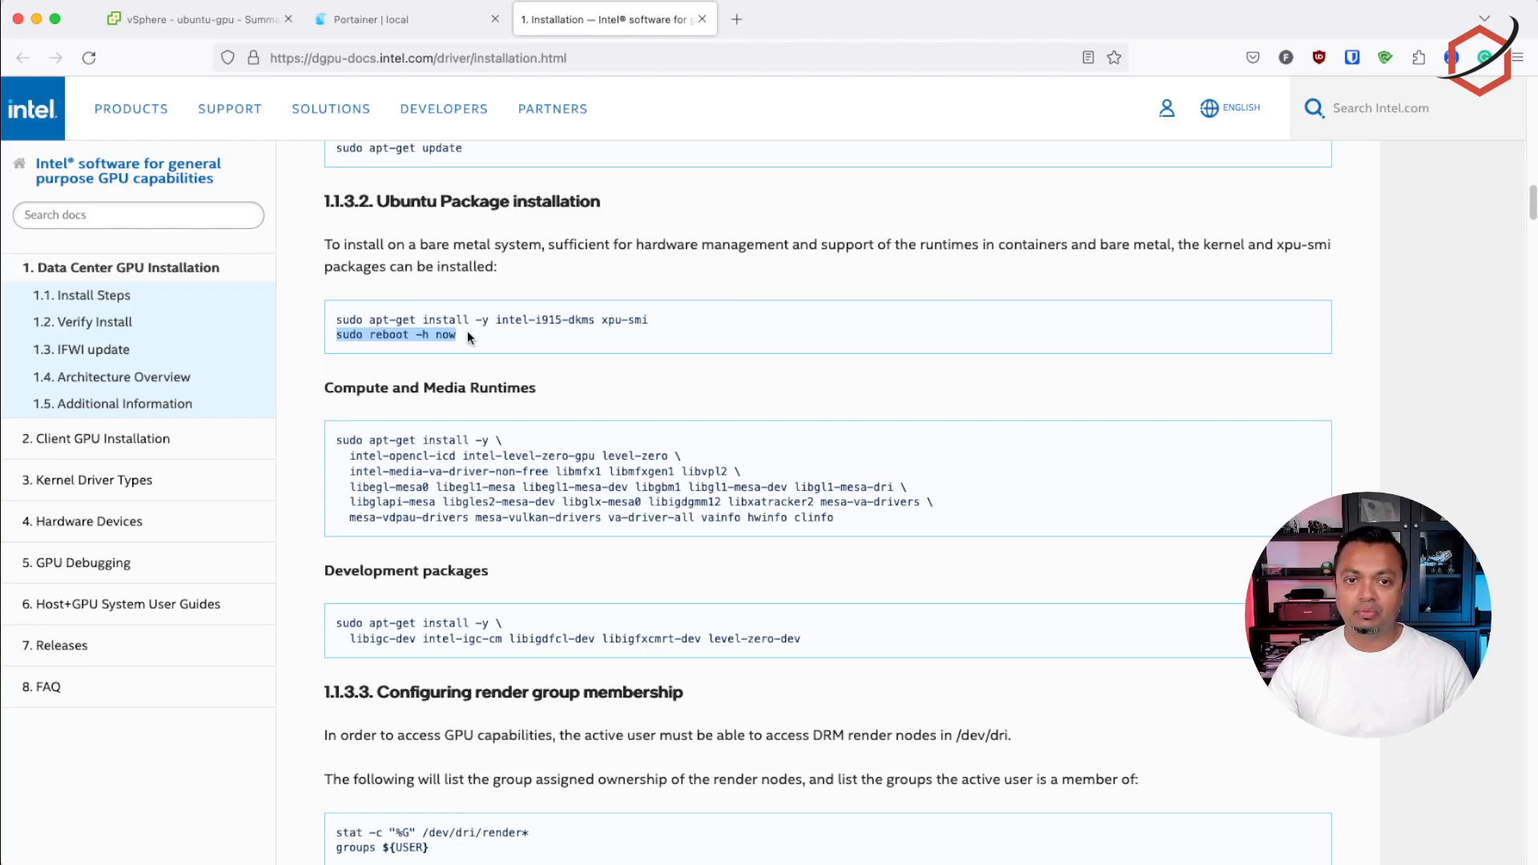
right_click(416, 334)
click(449, 343)
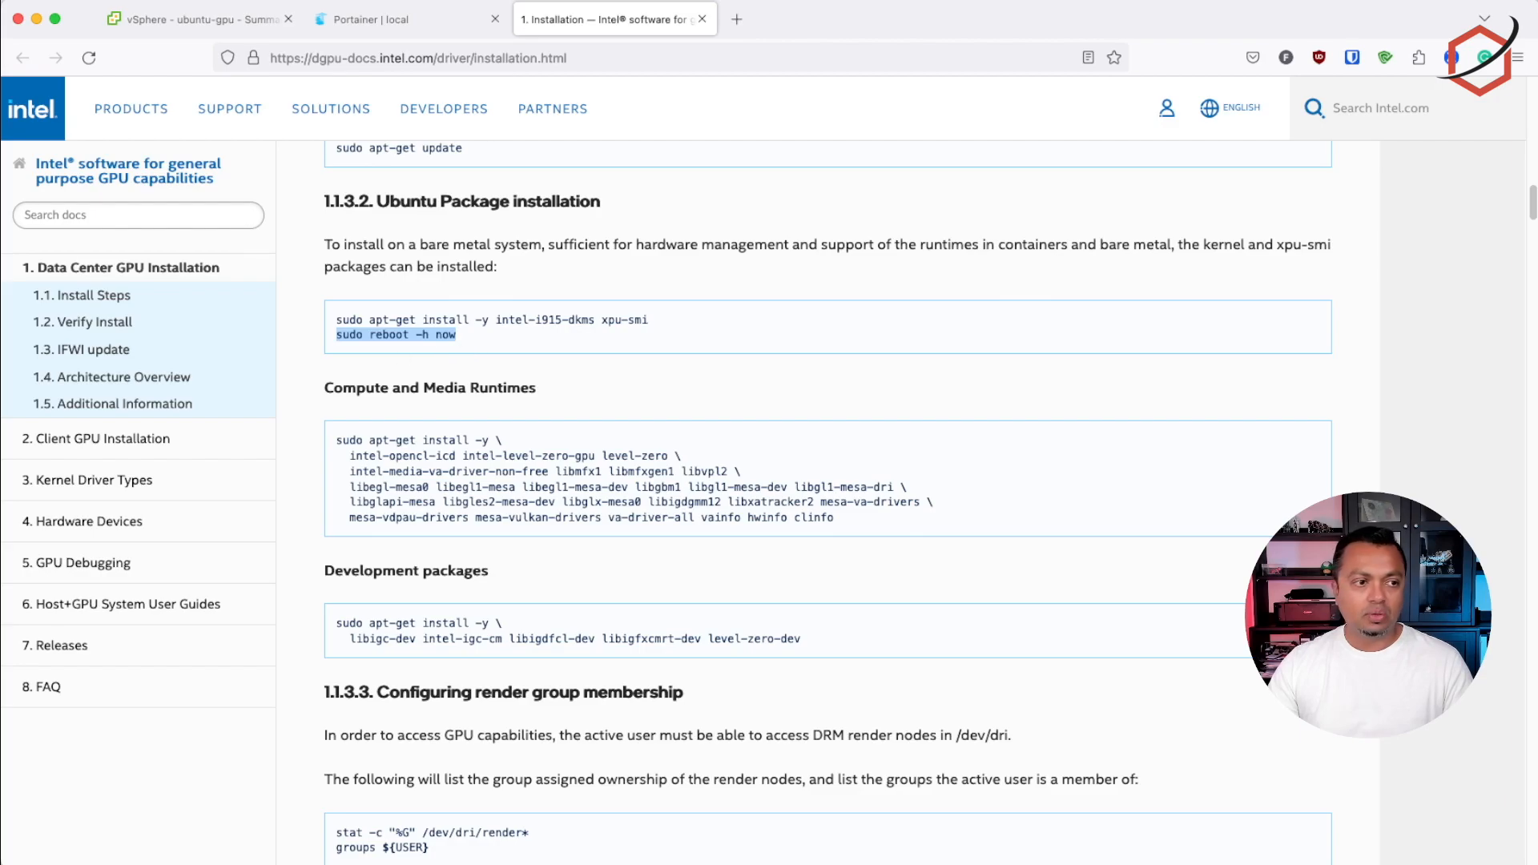
key(super+Tab)
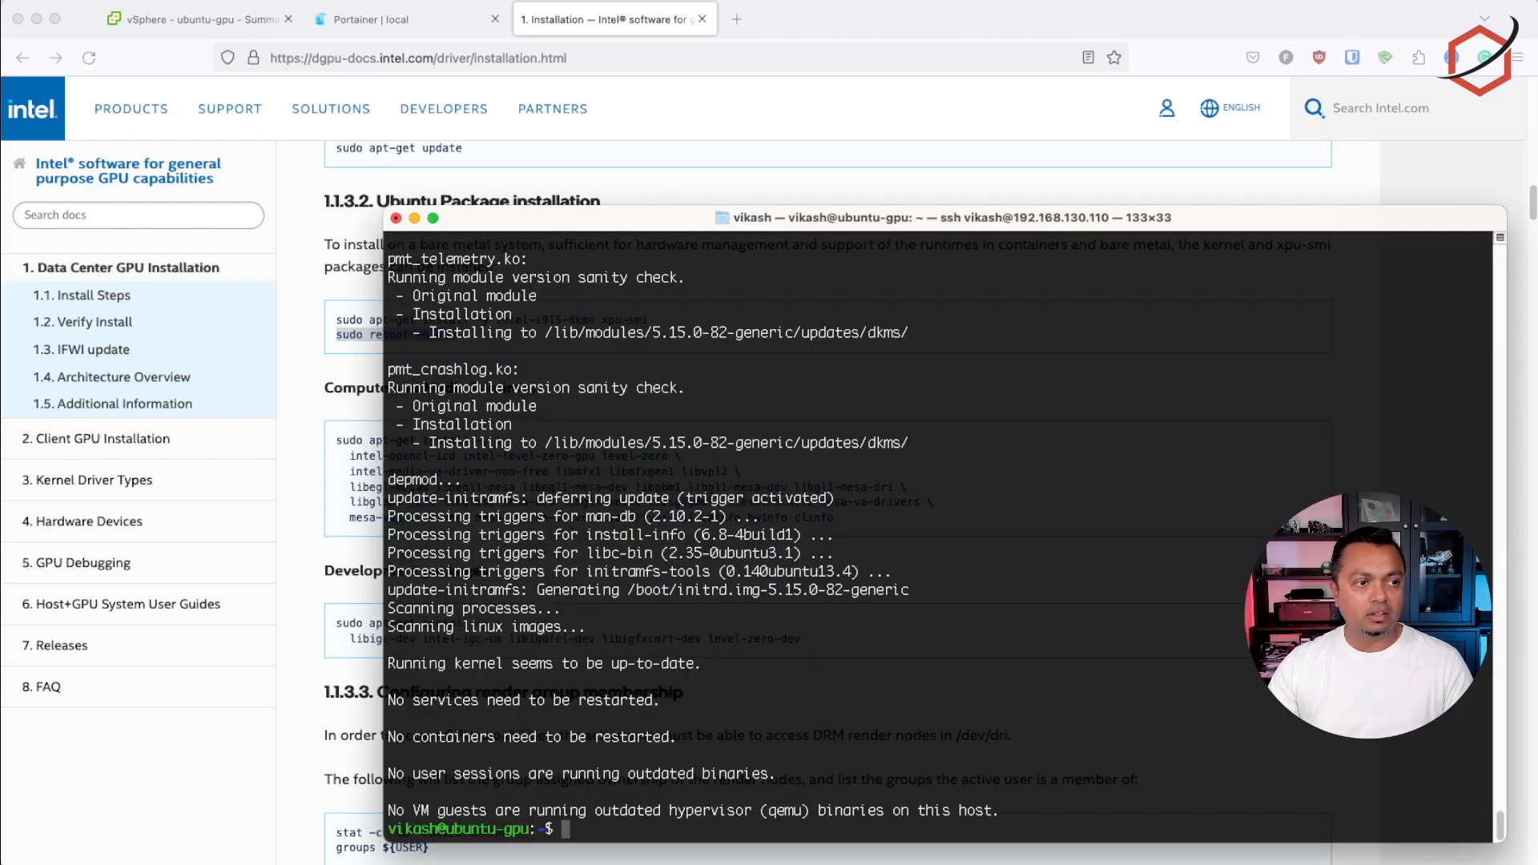
key(super+v)
key(Return)
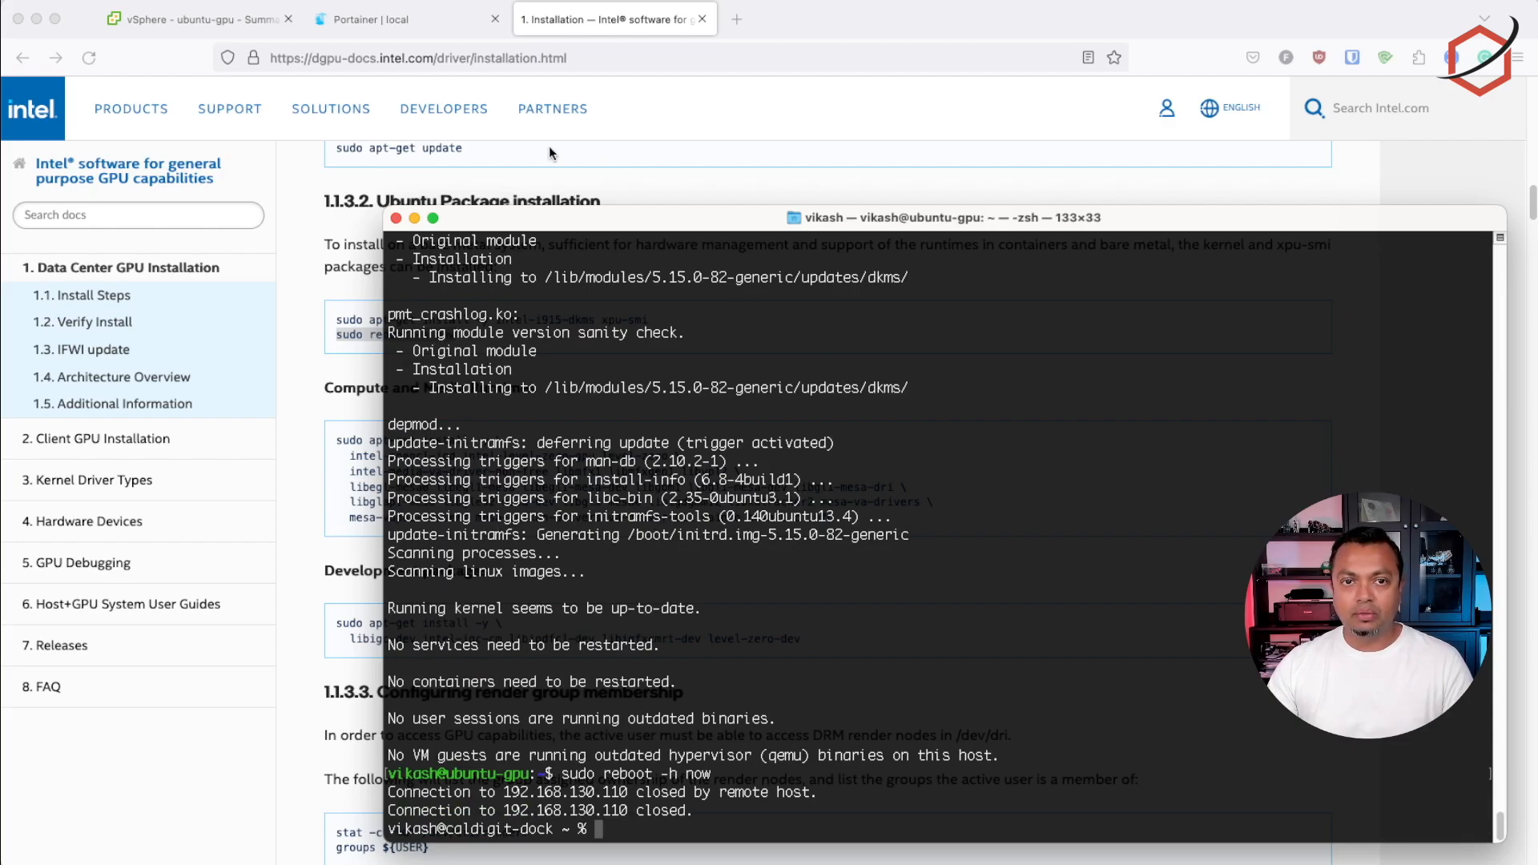
Check the ubuntu-gpu VM's status in vSphere, then reconnect to 192.168.130.110 over SSH with the account password
click(200, 20)
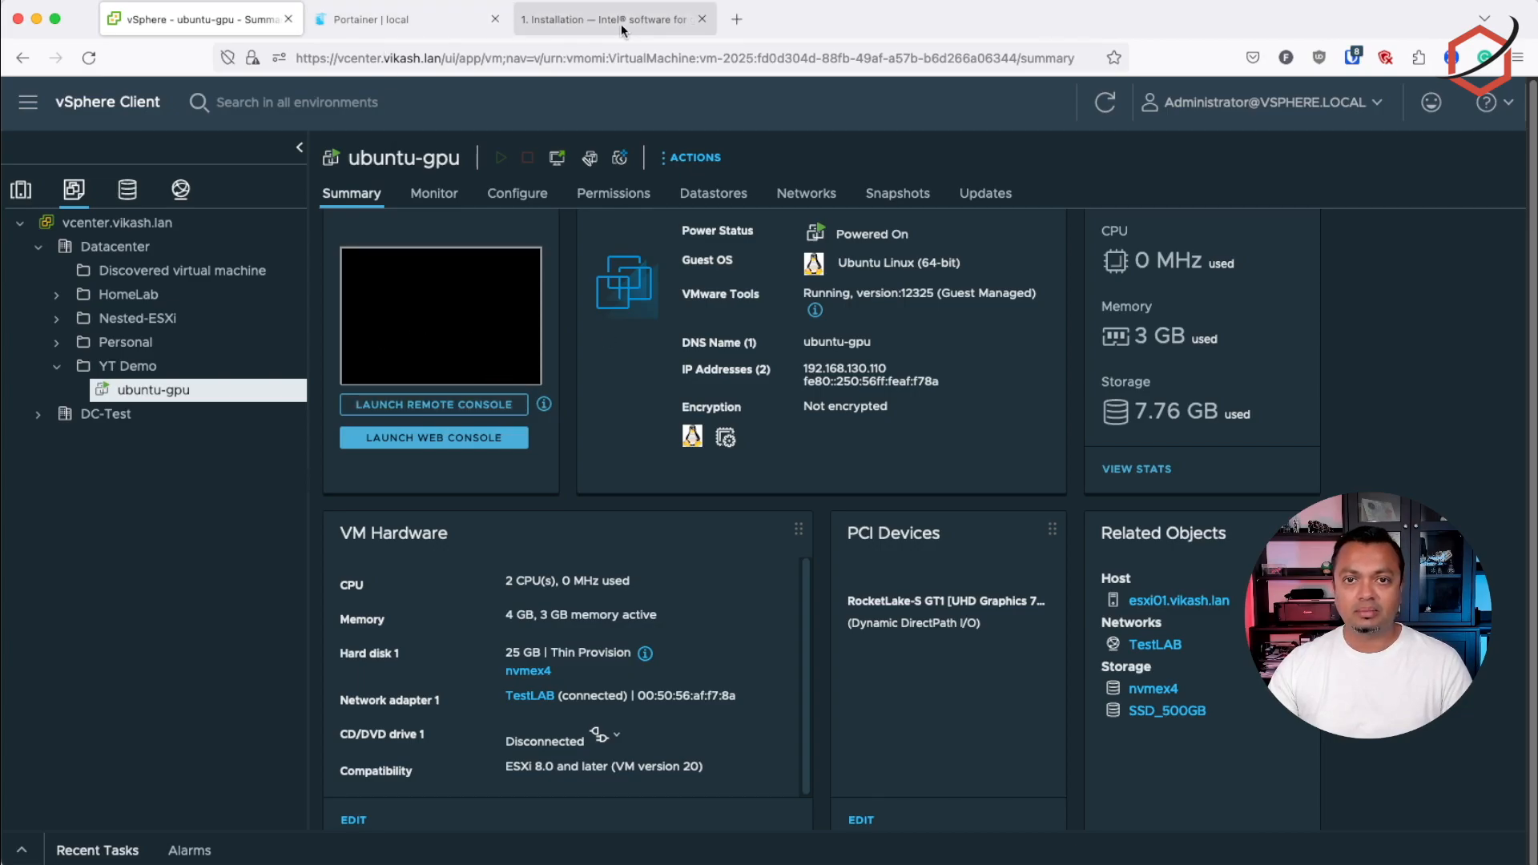
key(Return)
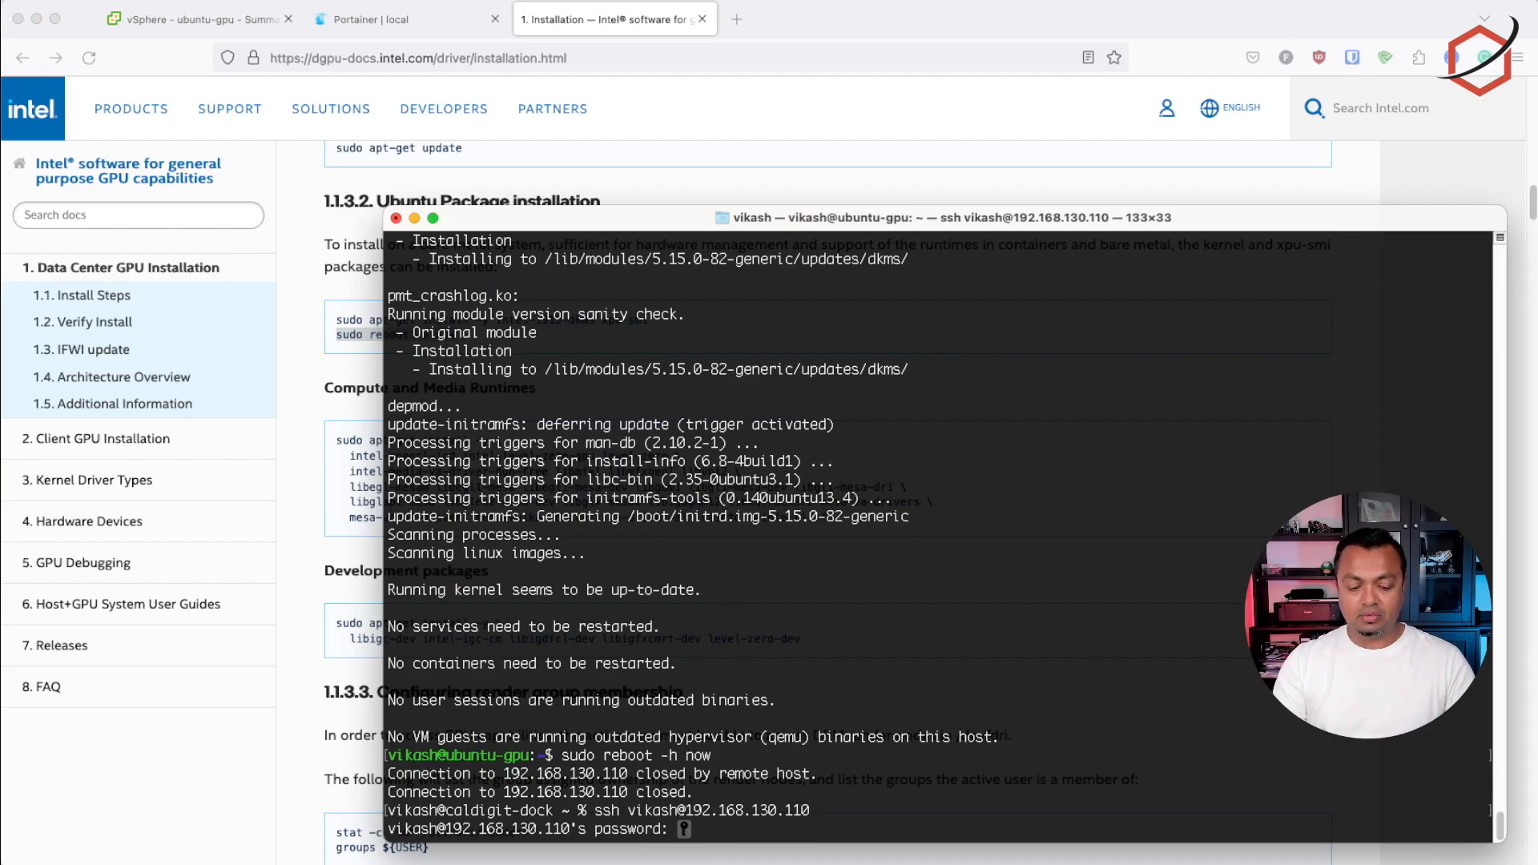
key(Return)
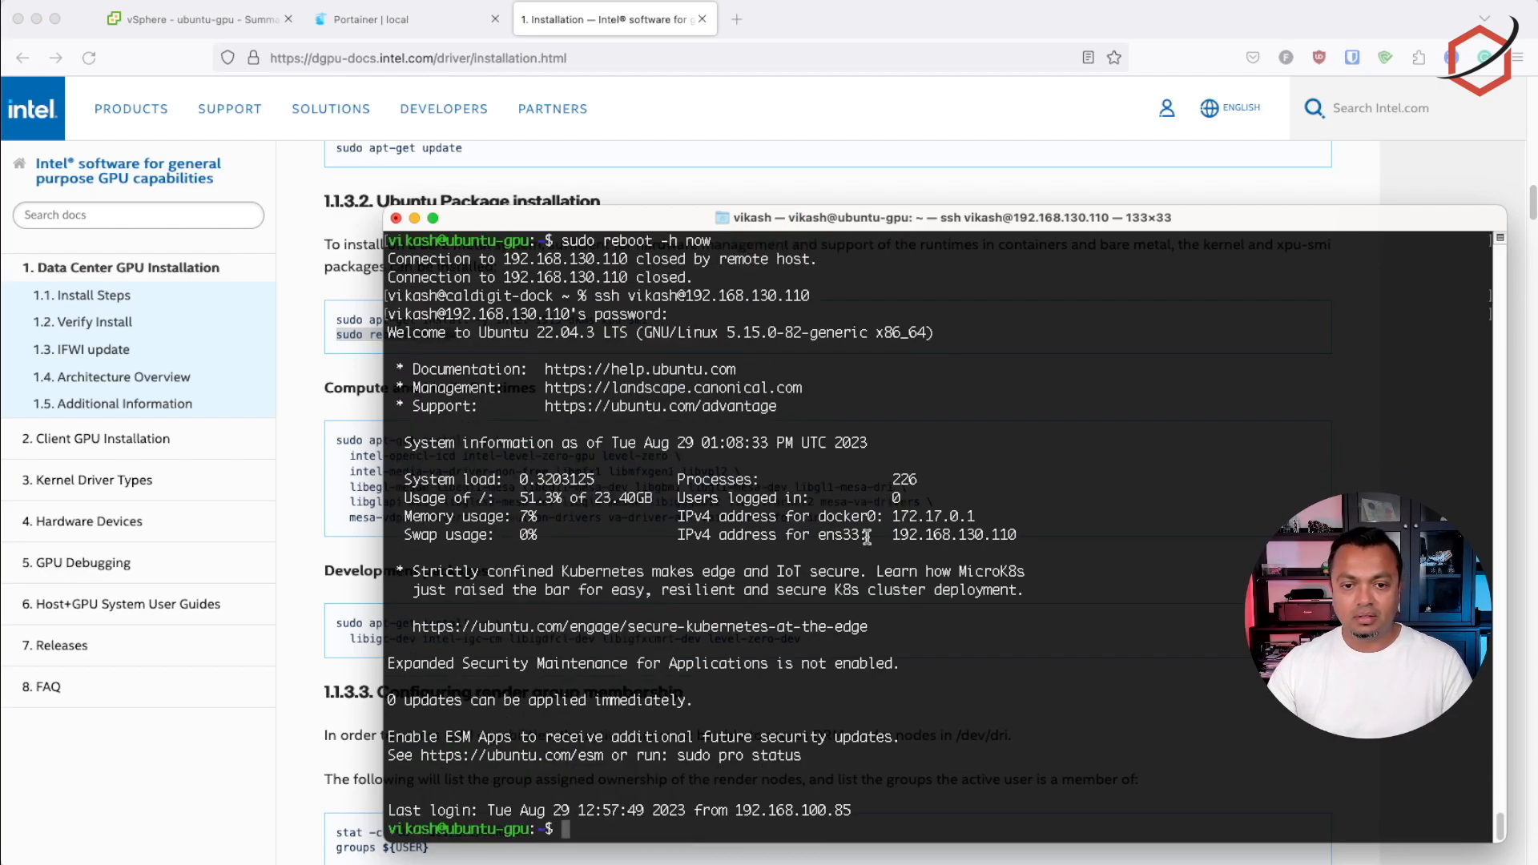
Install the Compute and Media Runtimes packages by running the documentation's full multi-line apt-get install command in the terminal
click(1011, 118)
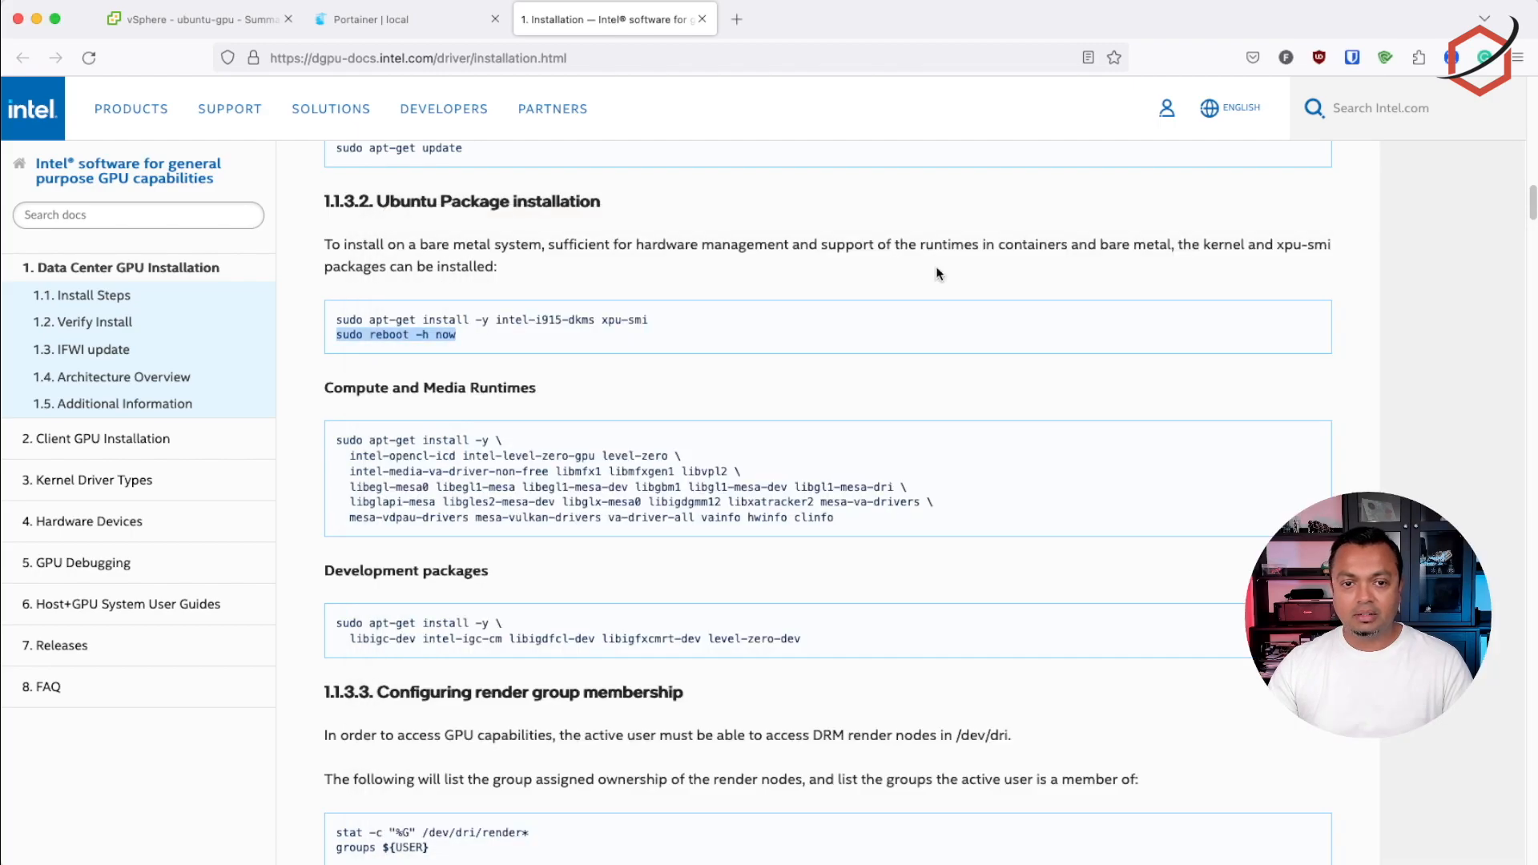
drag(337, 441, 846, 517)
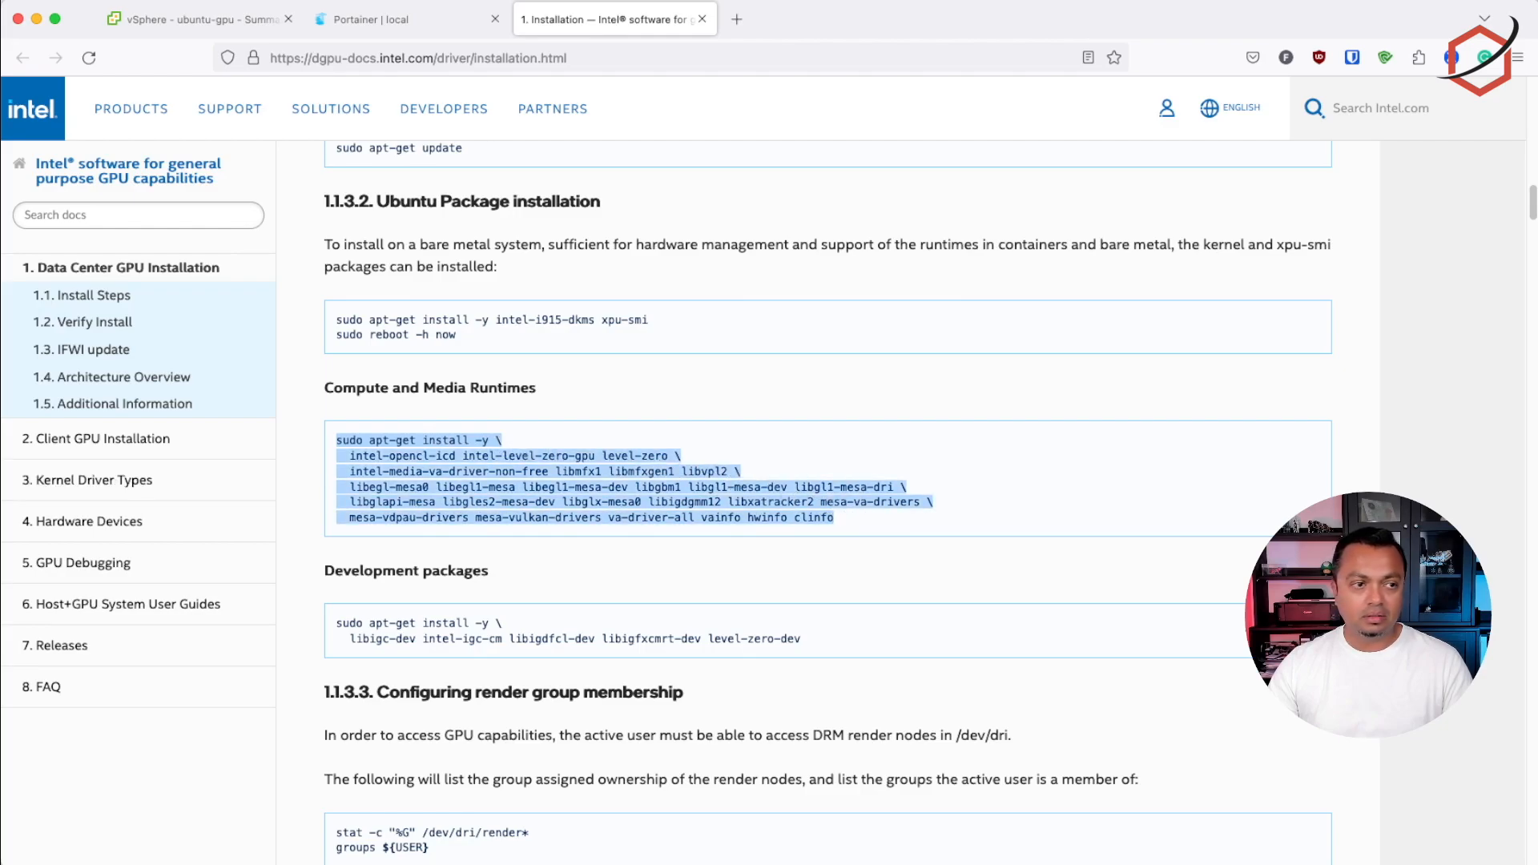
key(super+Tab)
key(super+v)
key(Return)
key(Return)
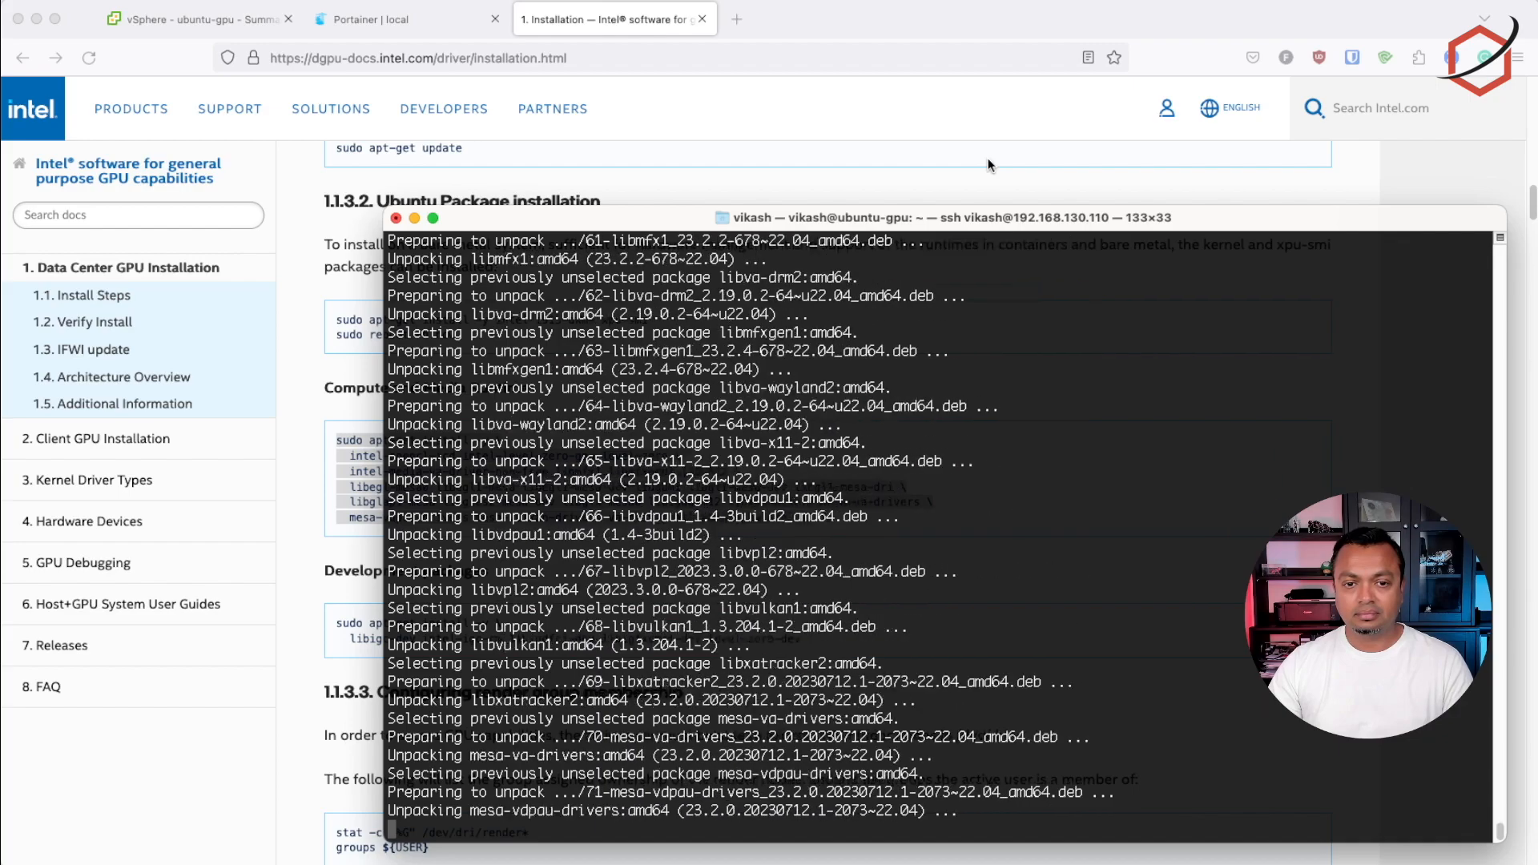
Consult the render group membership instructions and run stat -c "%G" /dev/dri/render* in the terminal to check the render nodes' group
click(989, 163)
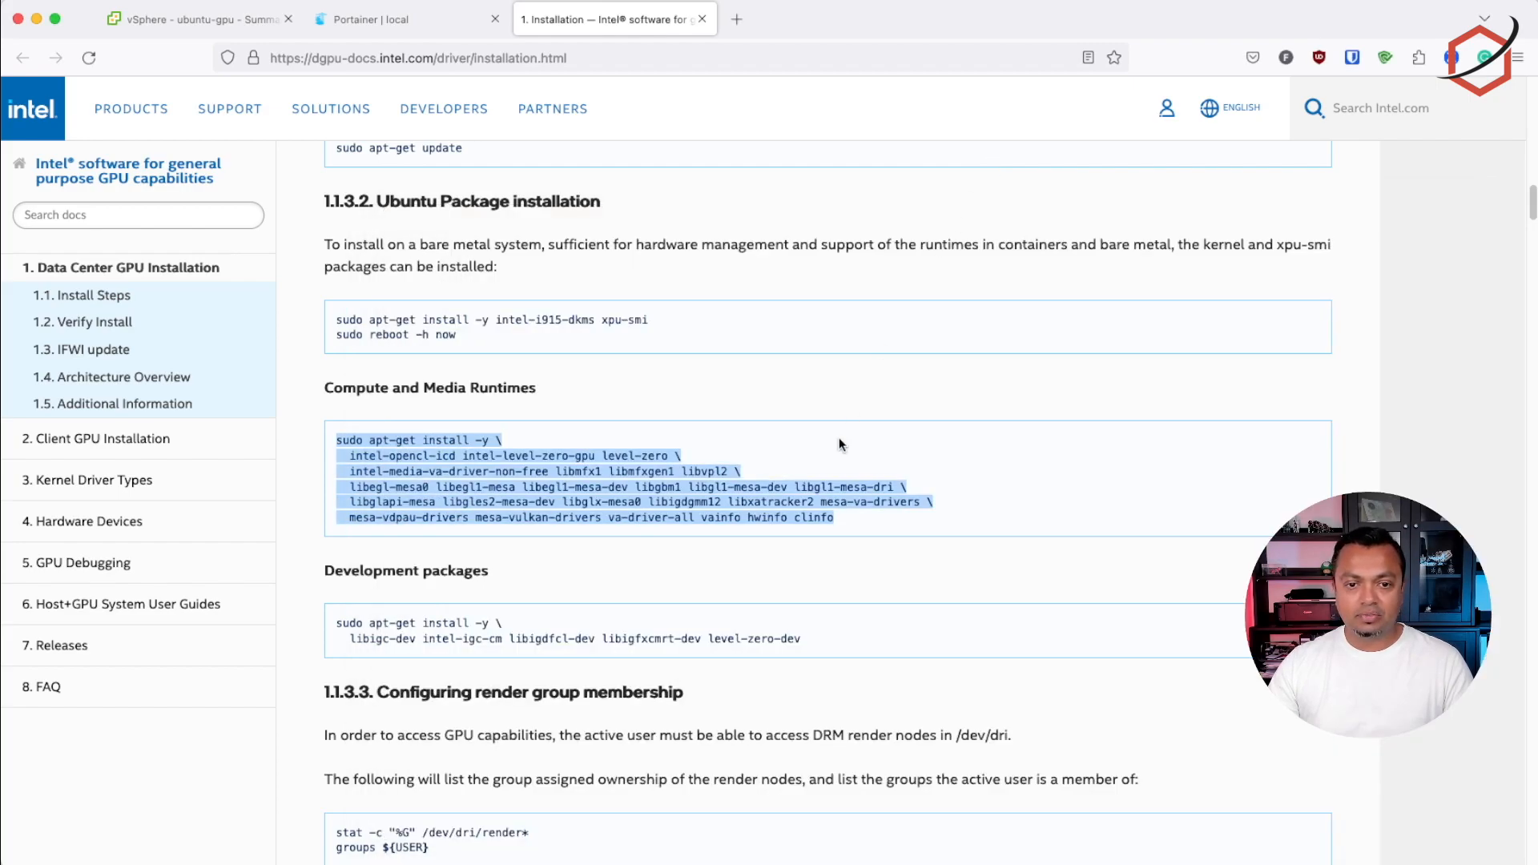
drag(335, 622, 780, 639)
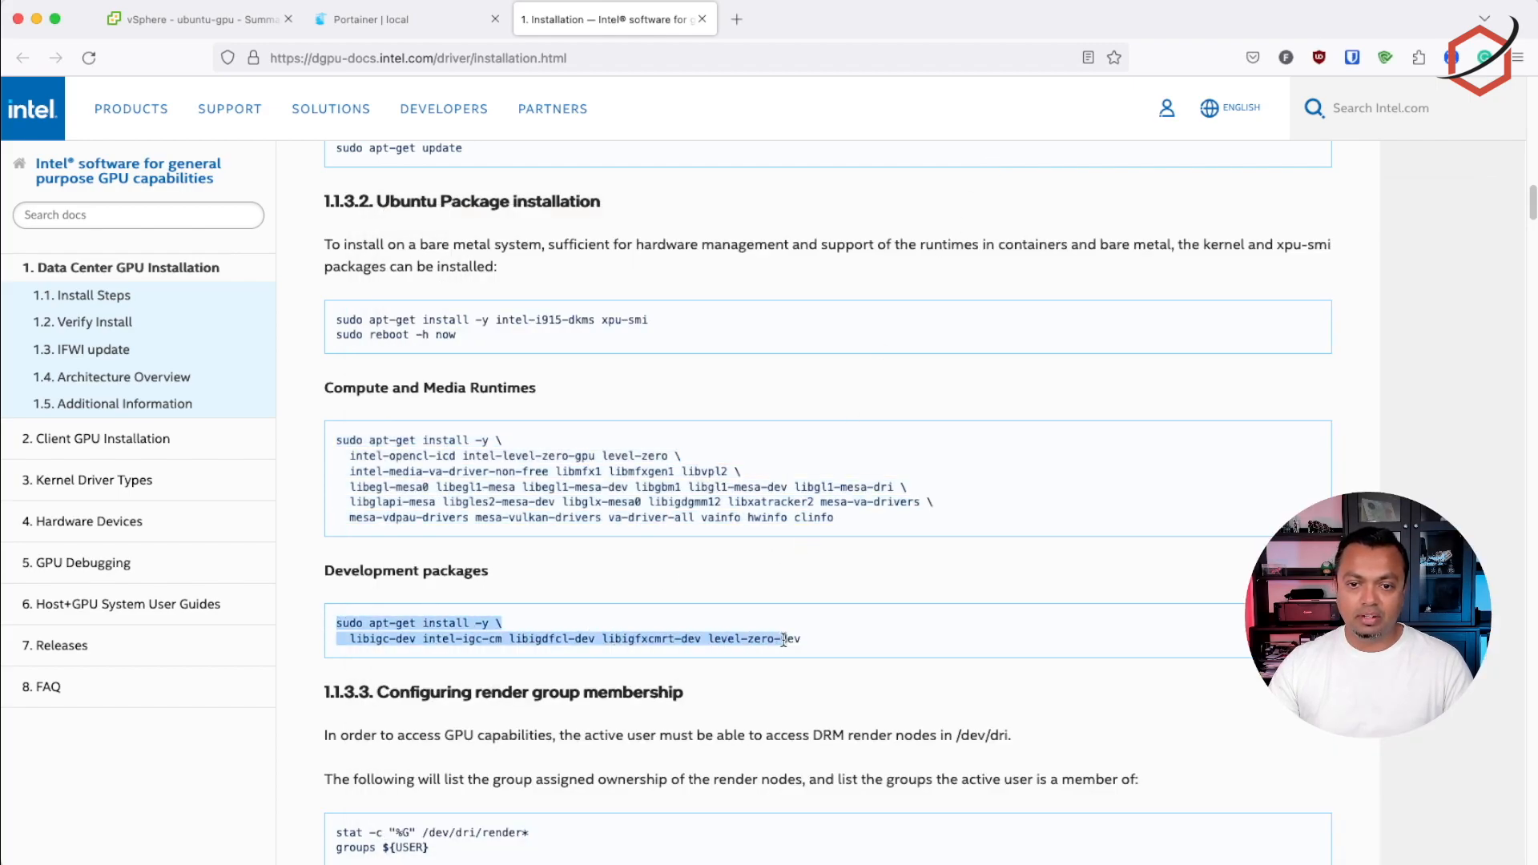
scroll(411, 491, down, 5)
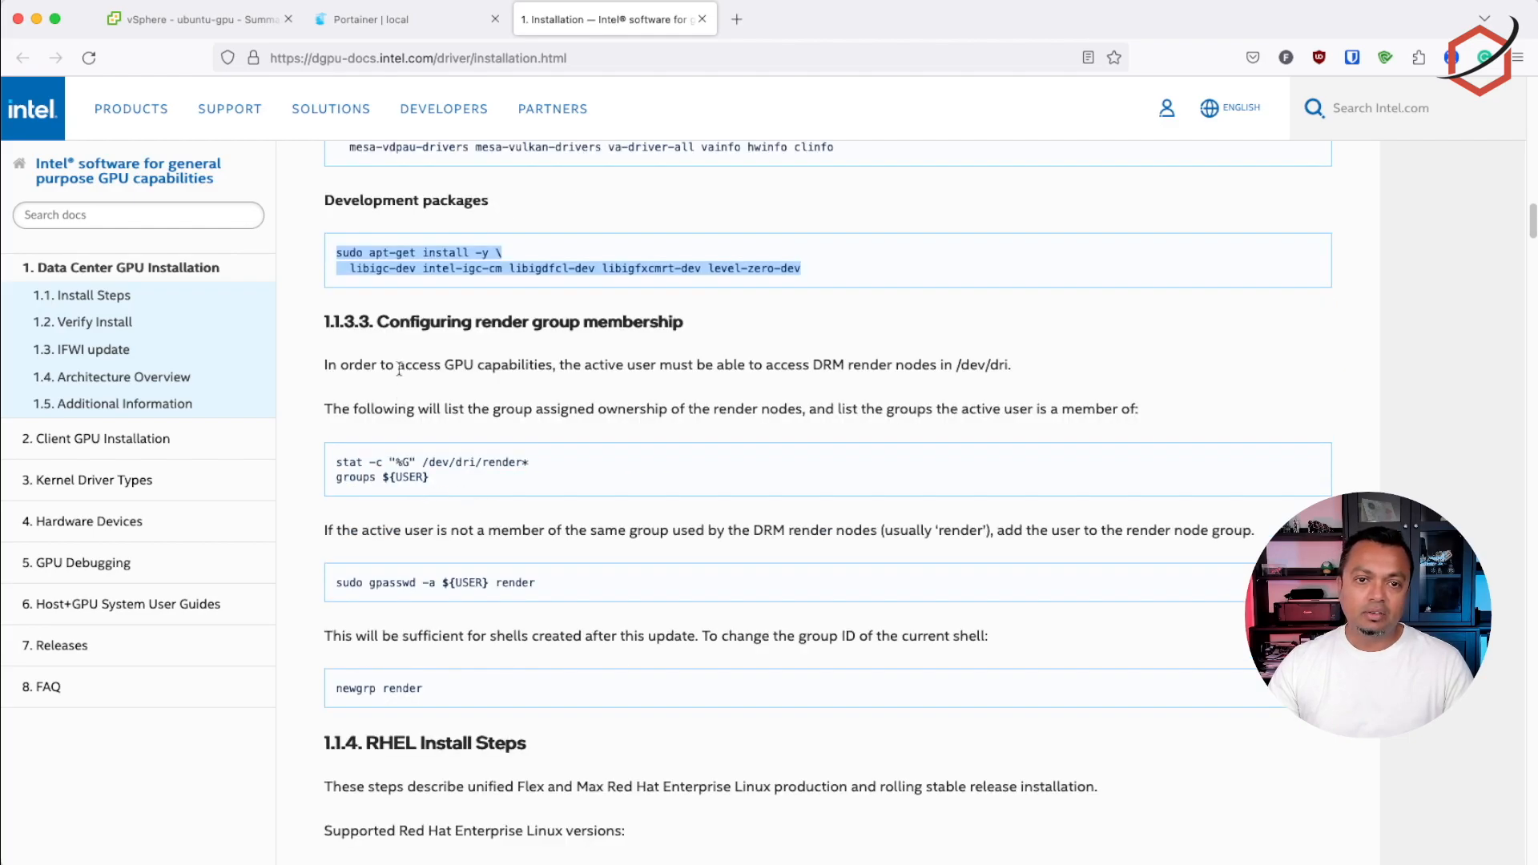
click(380, 366)
drag(440, 322, 684, 323)
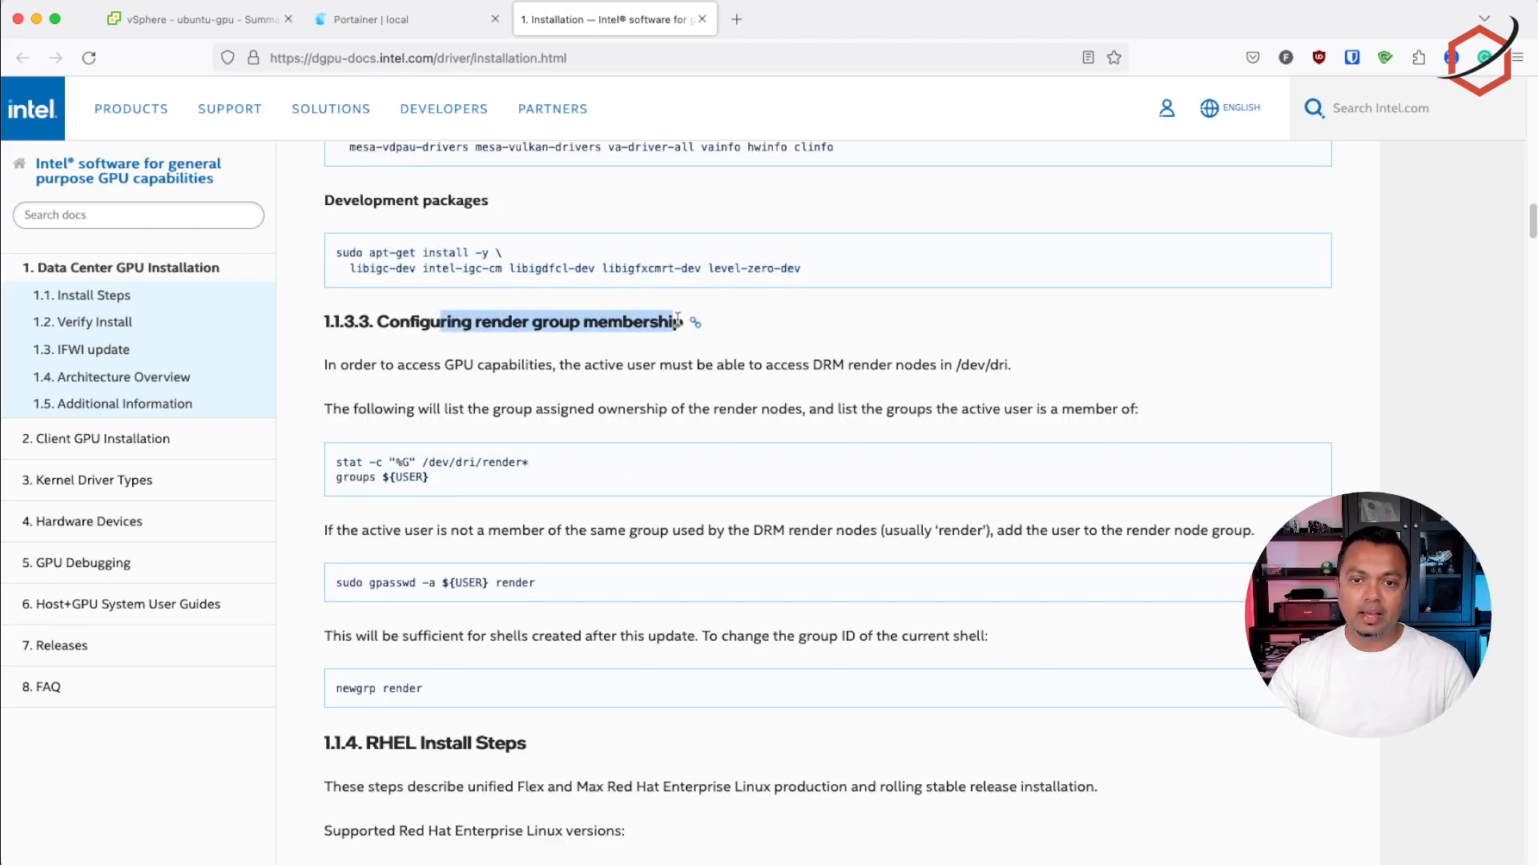
click(552, 363)
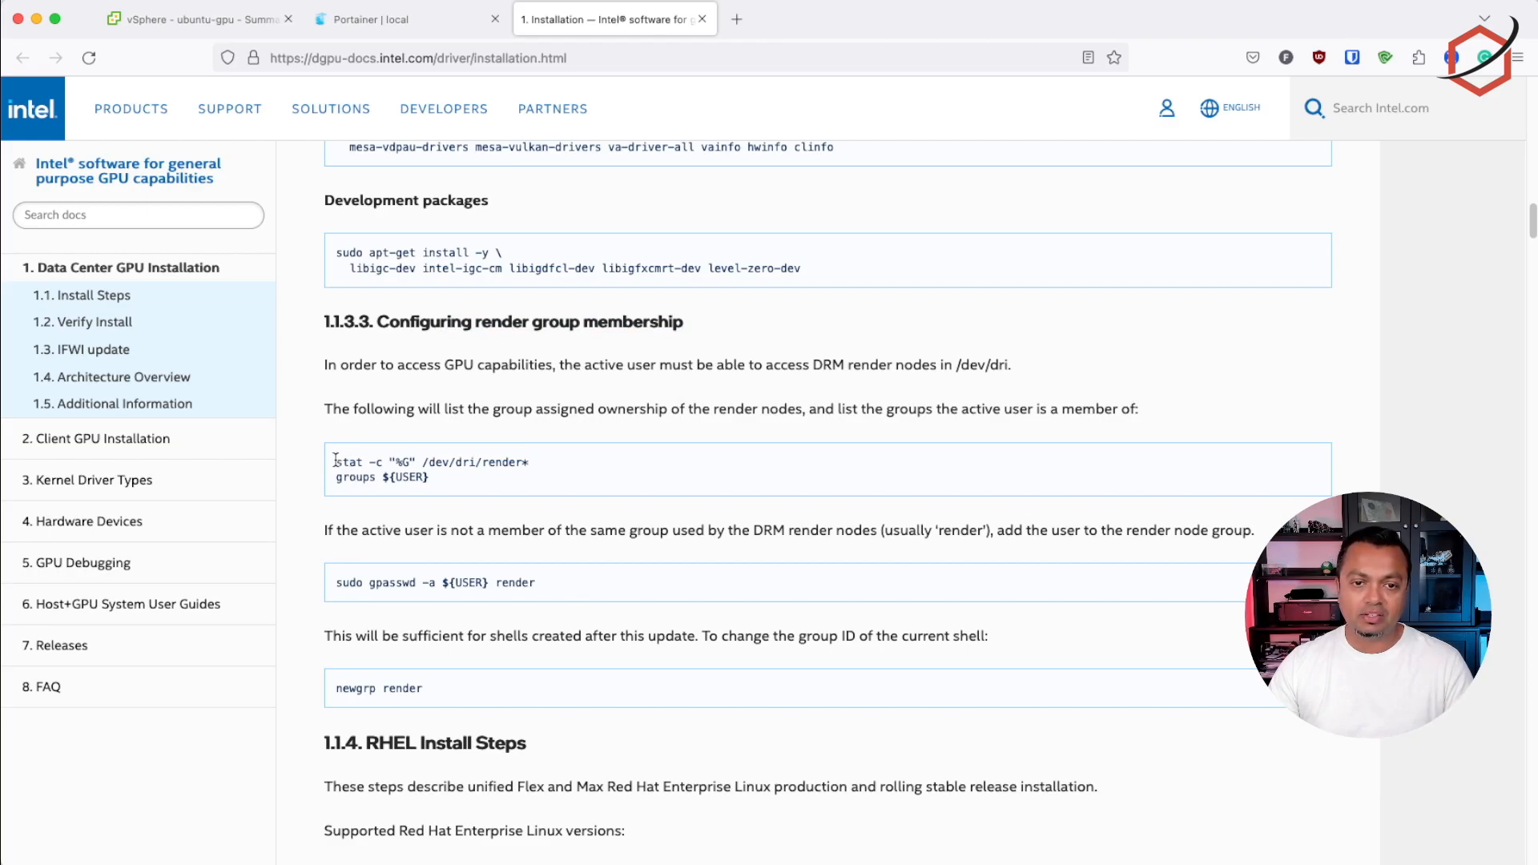
drag(335, 461, 524, 461)
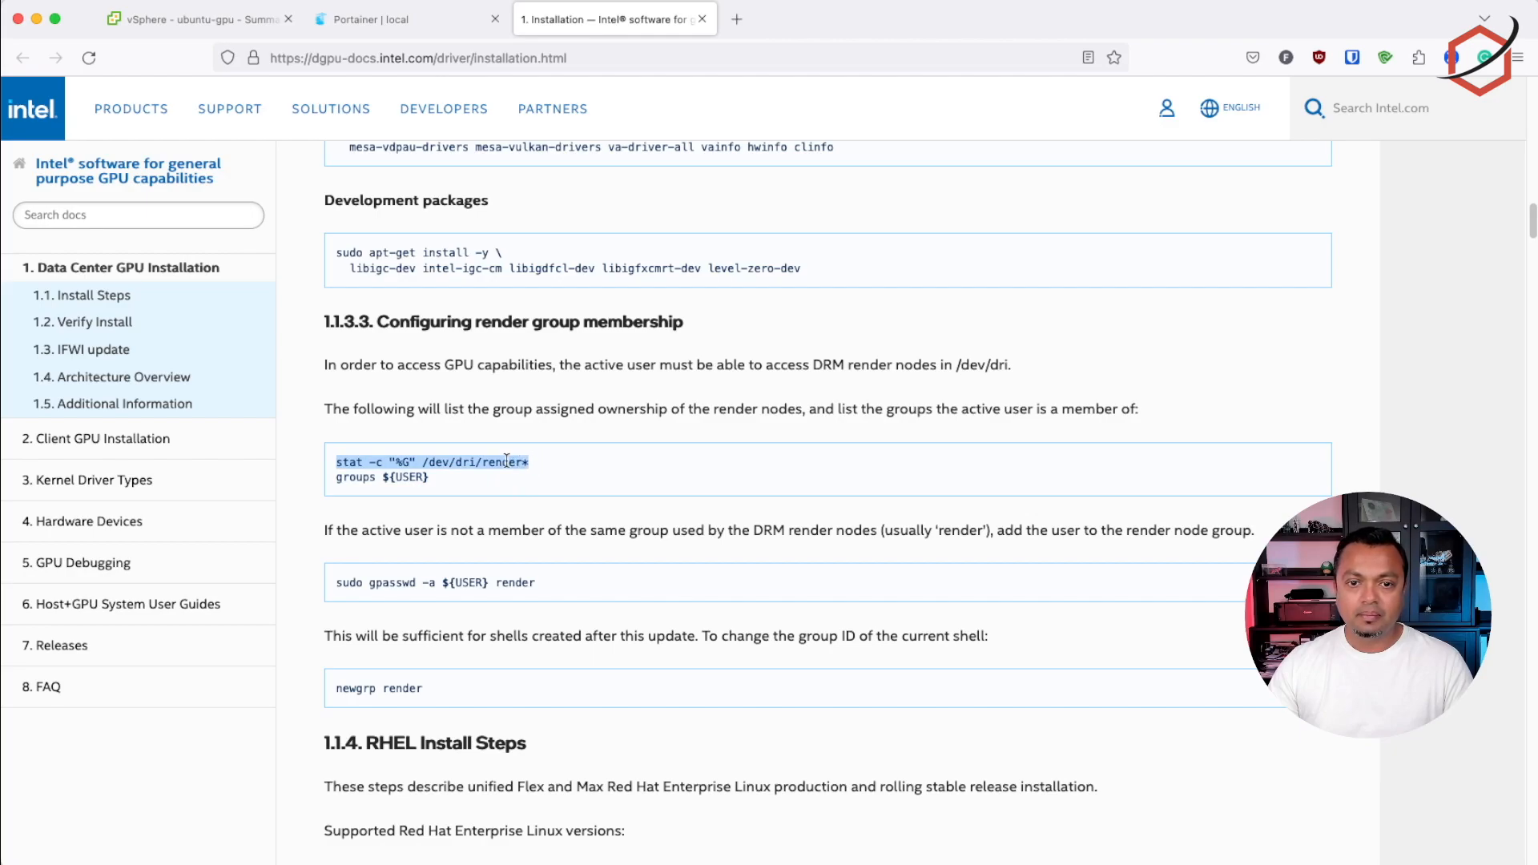
right_click(517, 462)
click(561, 473)
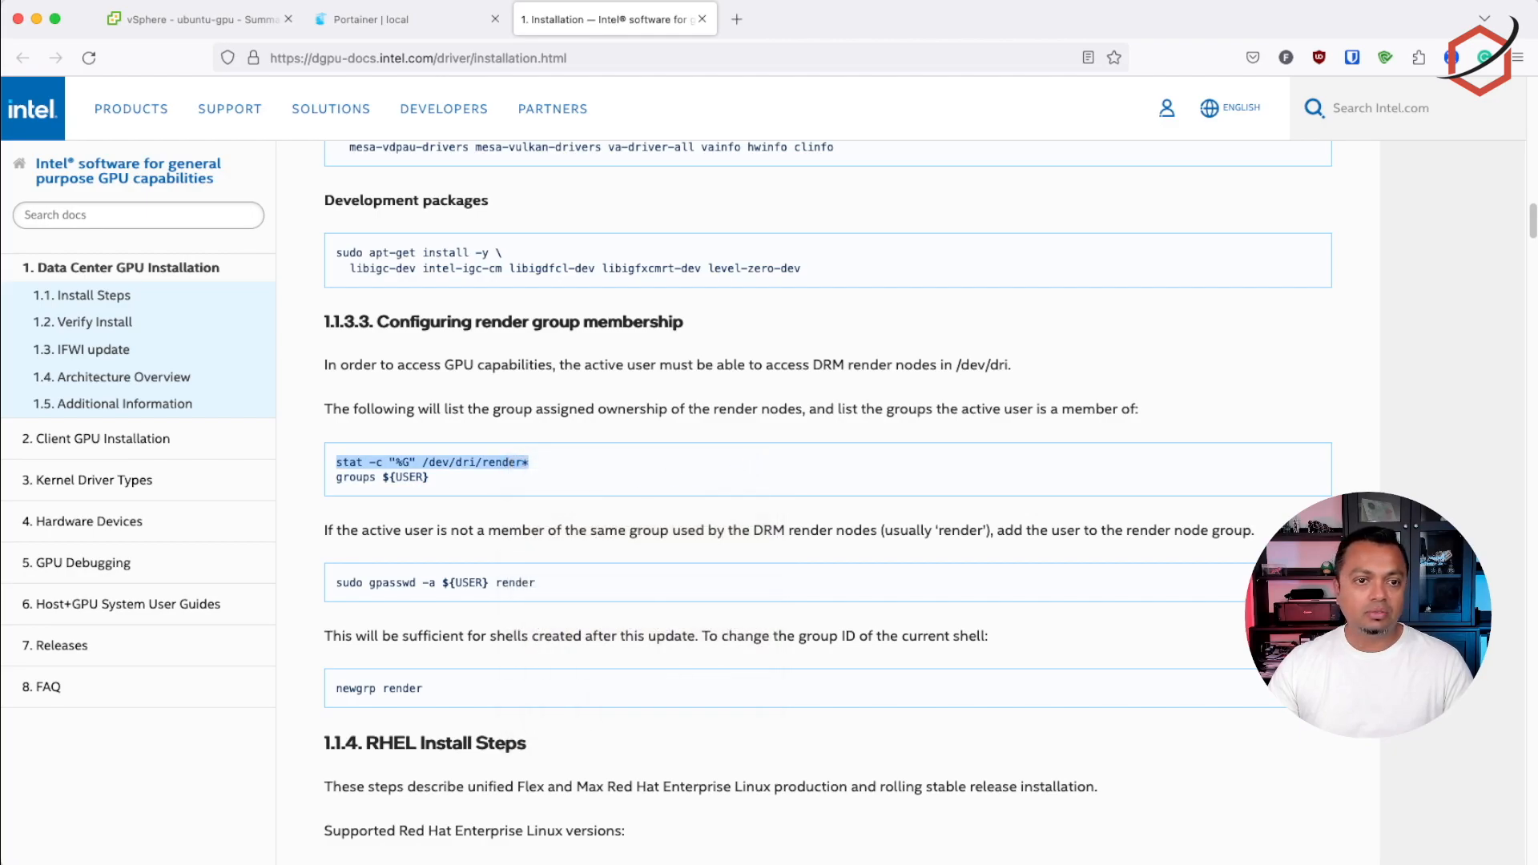
key(super+Tab)
key(super+v)
key(Return)
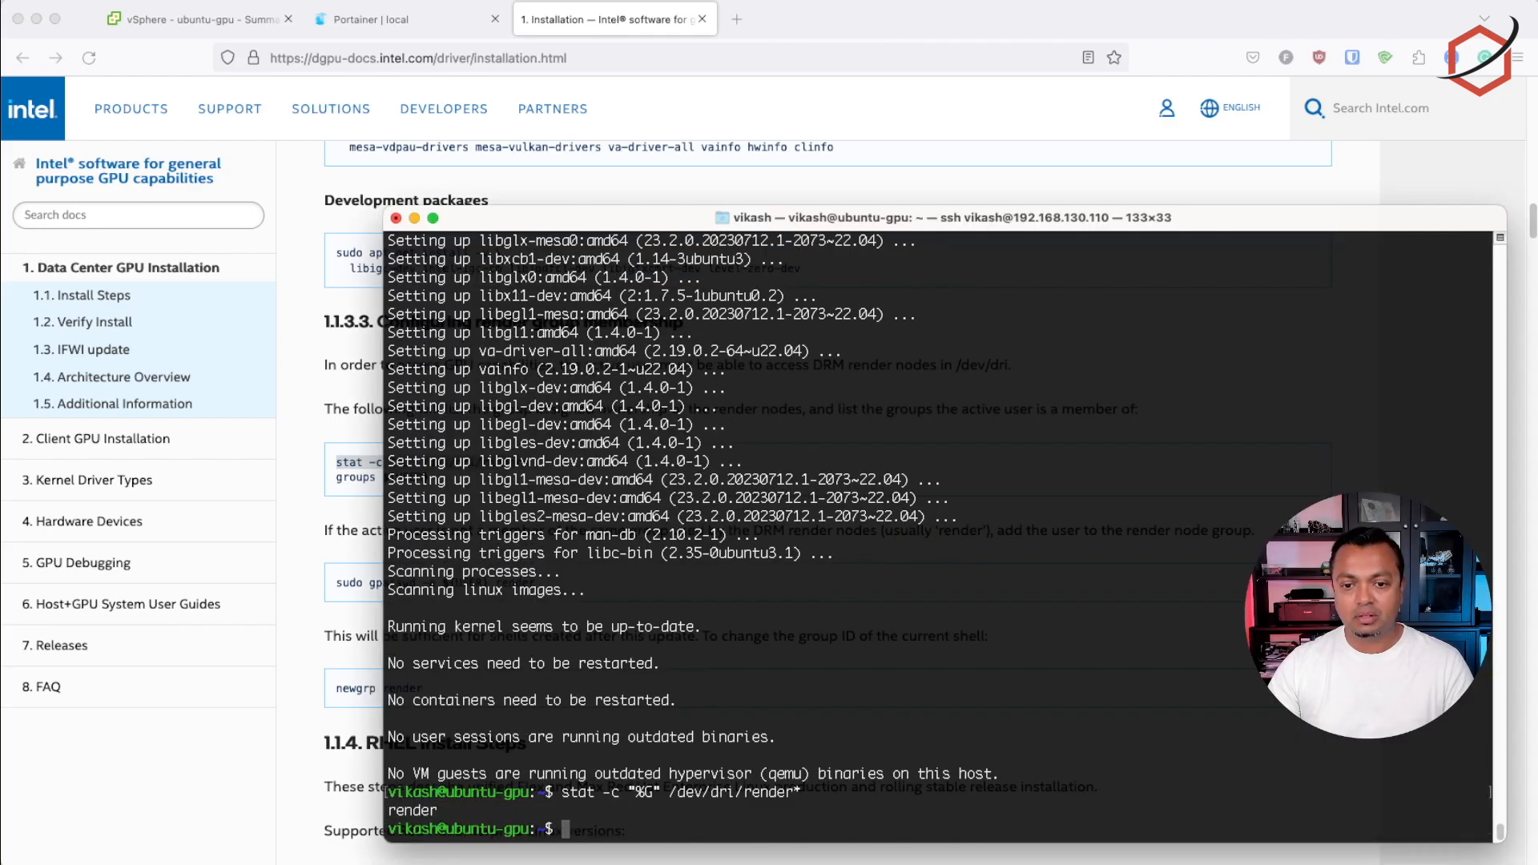
Add the current user to the render group by running sudo gpasswd -a ${USER} render in the terminal
click(993, 195)
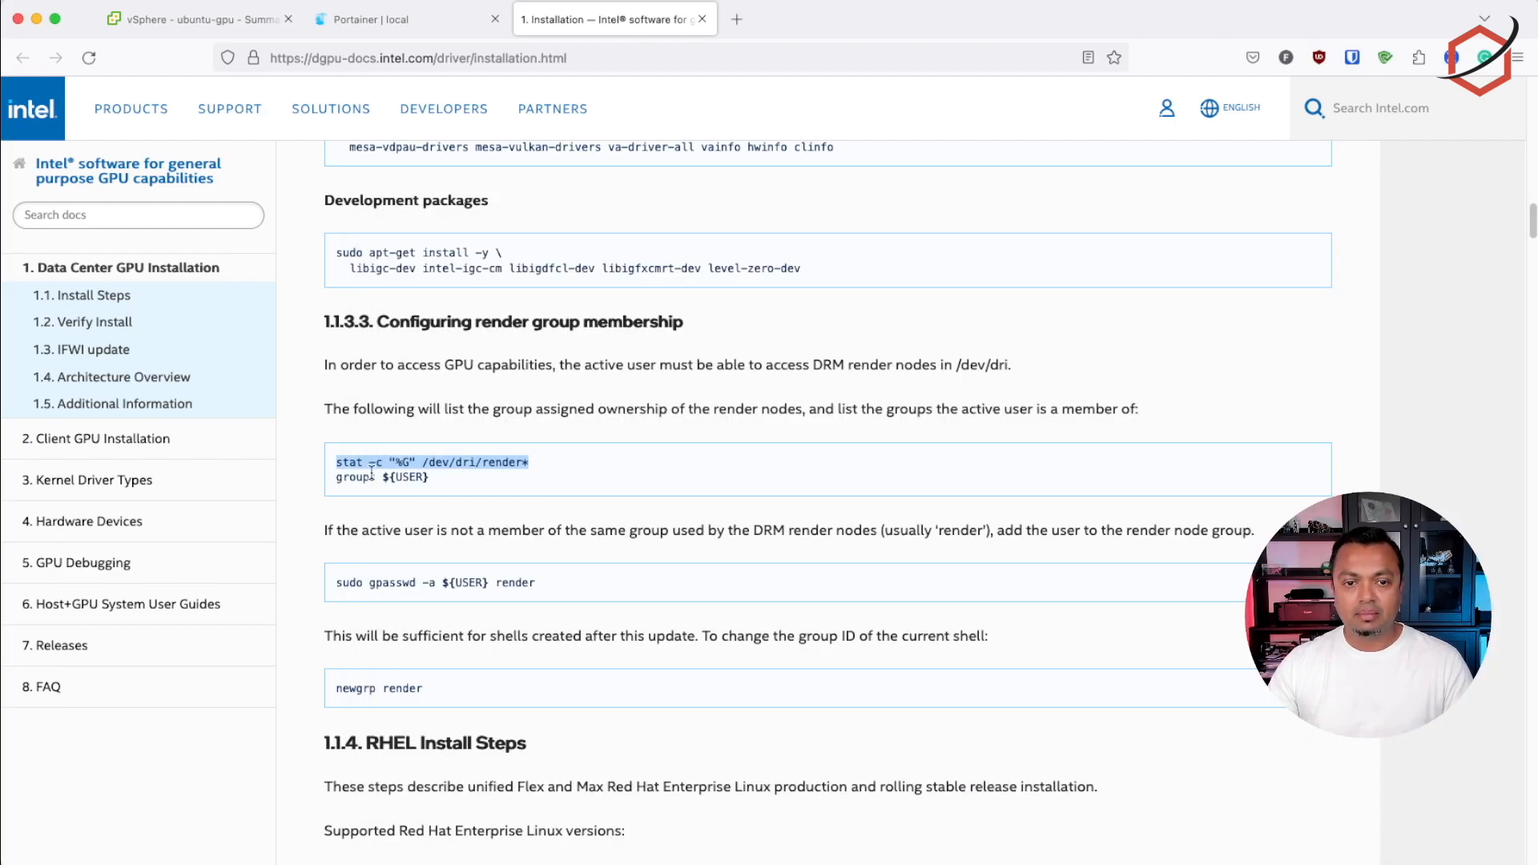
drag(335, 476, 444, 476)
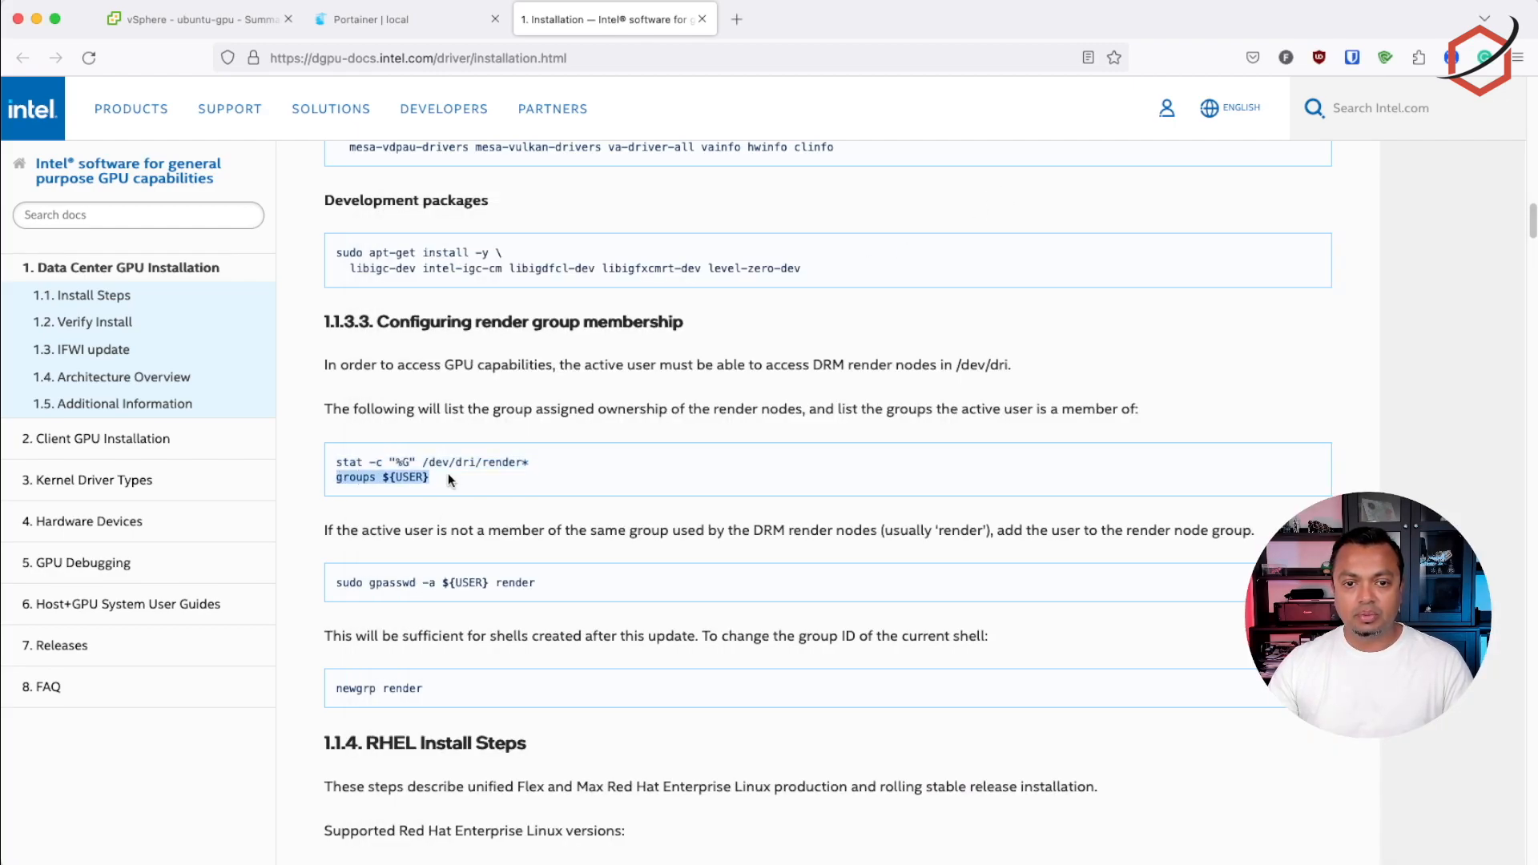
click(517, 574)
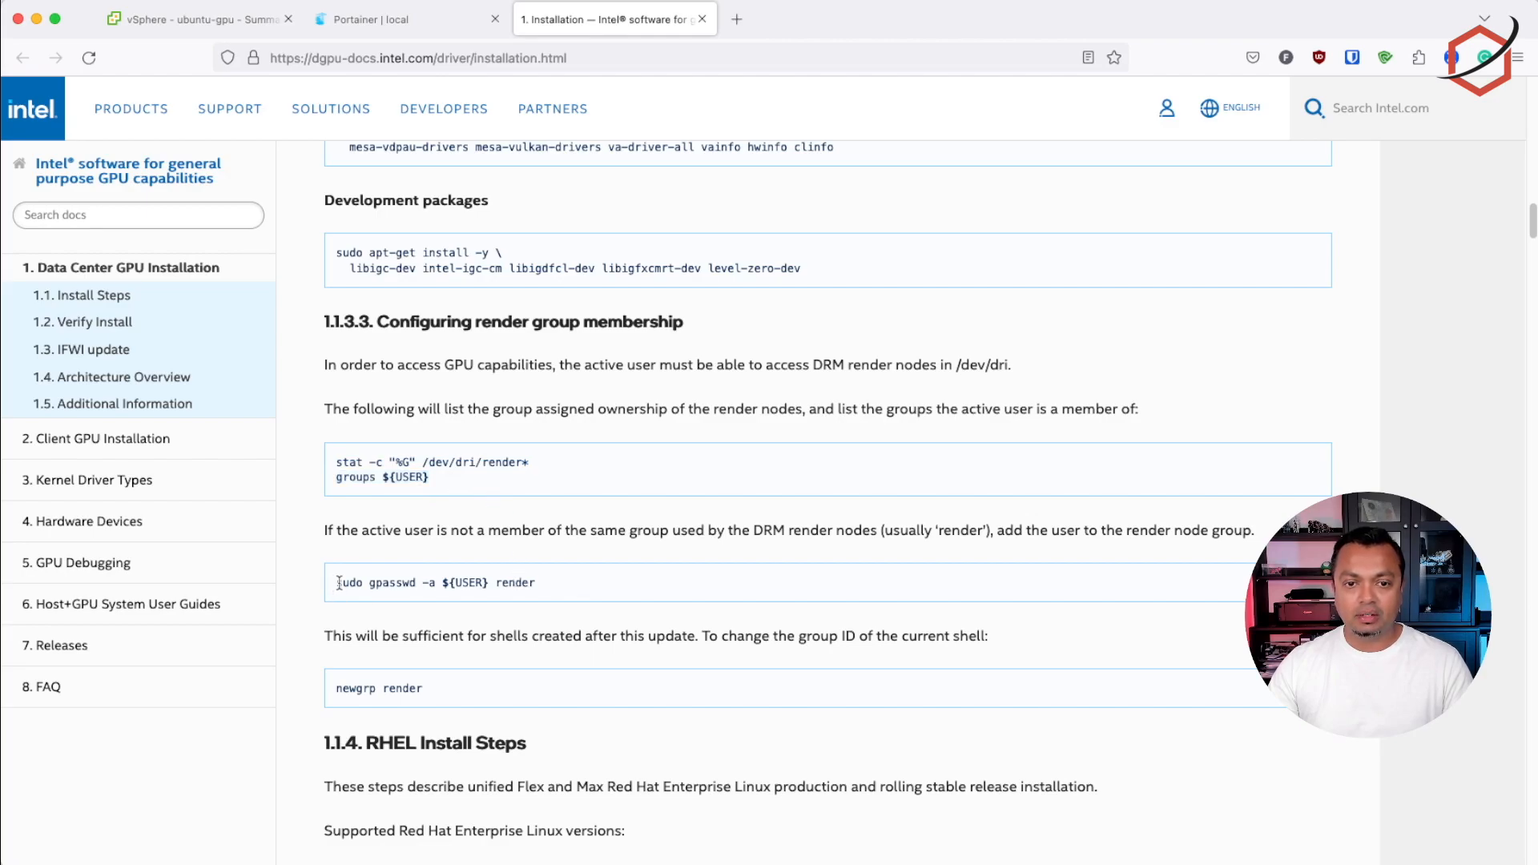
drag(336, 584, 545, 585)
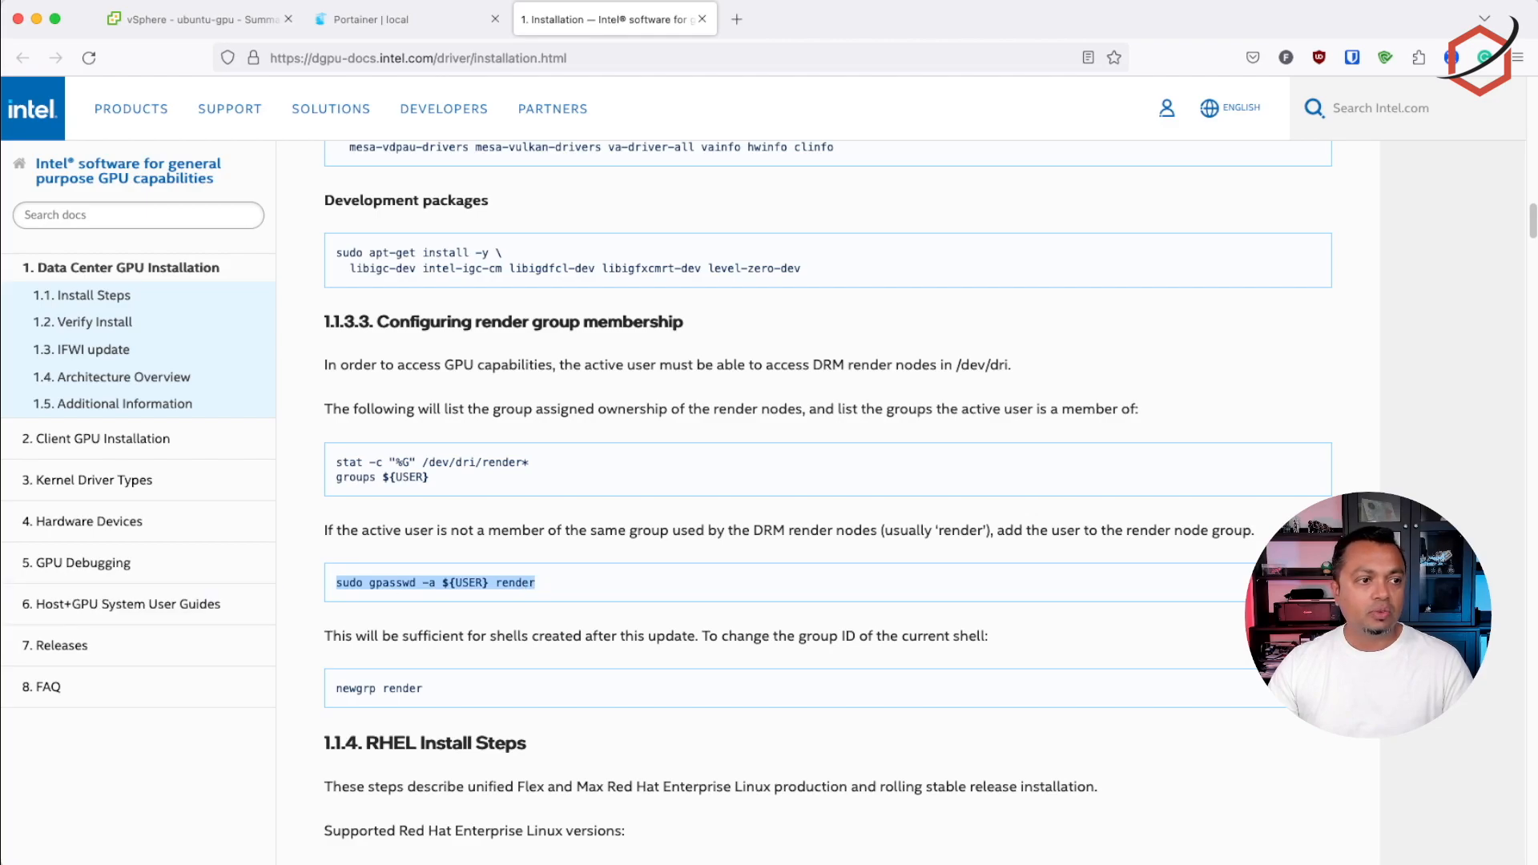
key(super+Tab)
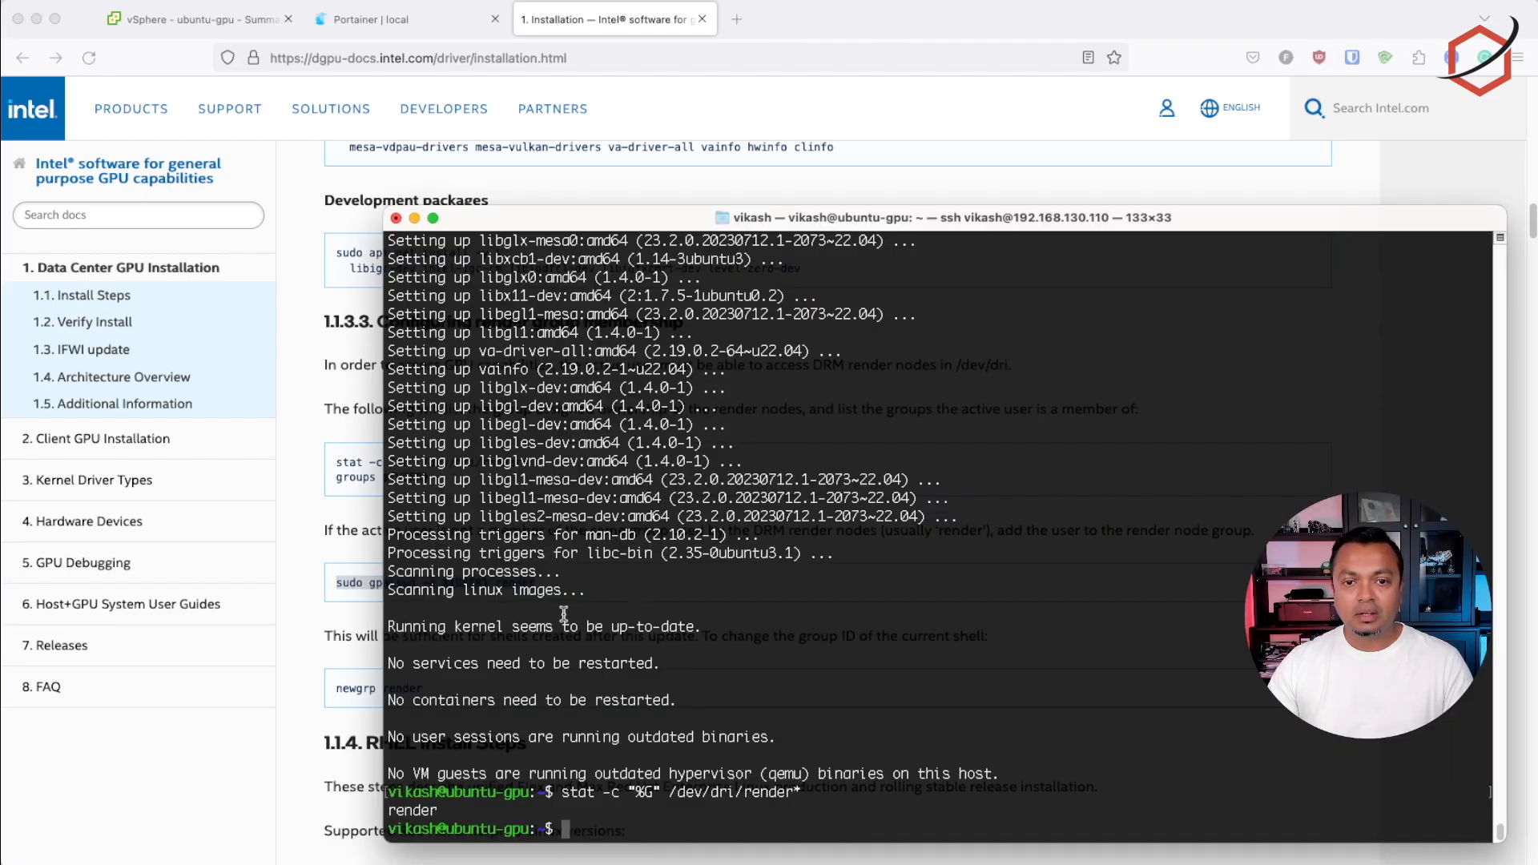
key(super+v)
key(Return)
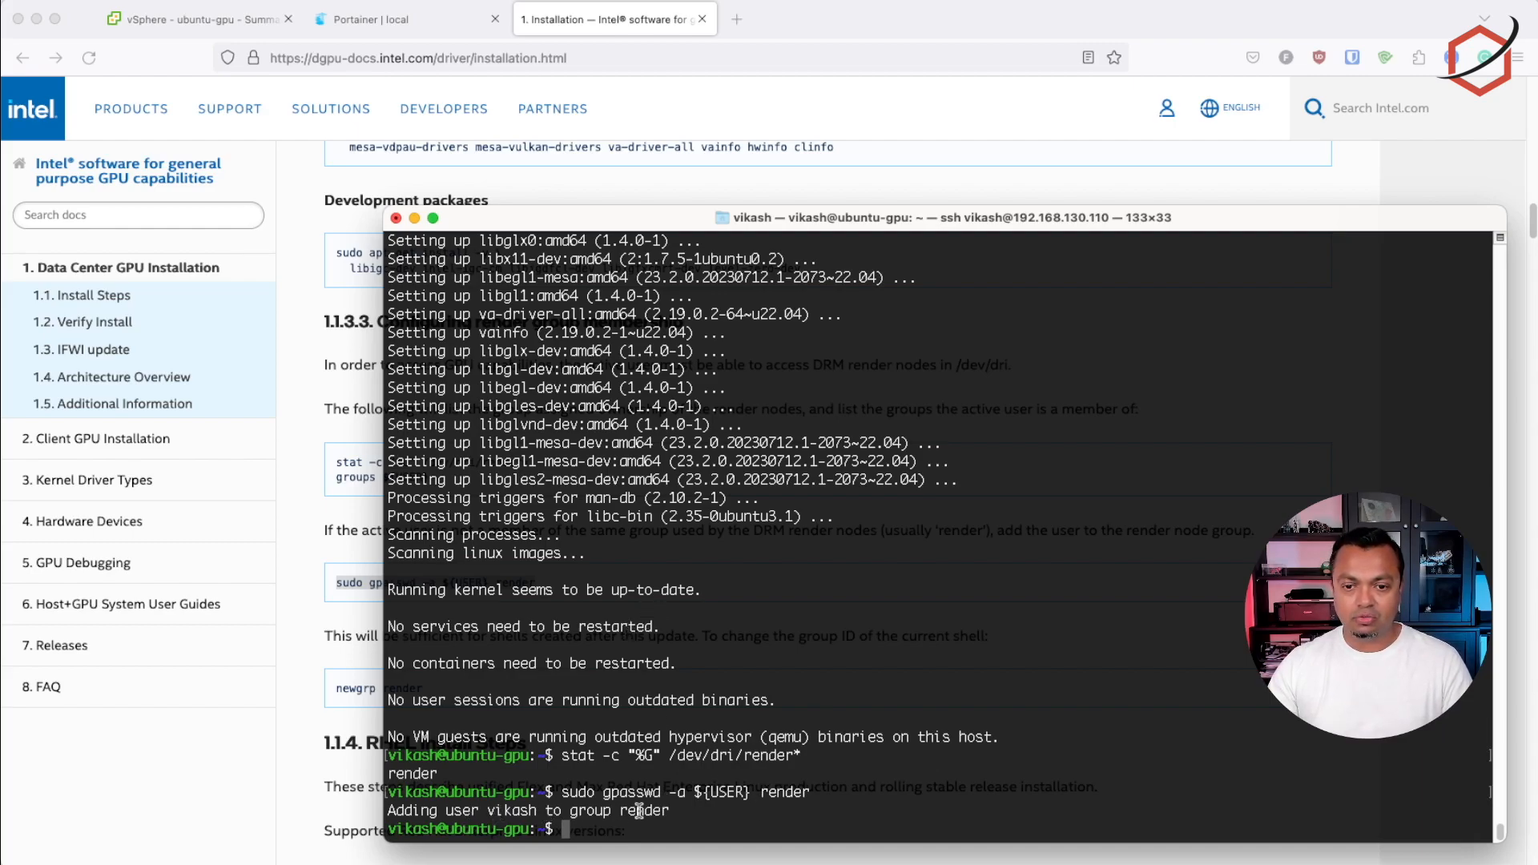
Copy the newgrp render command from the documentation and run it in the terminal to change the current shell's group ID
click(355, 498)
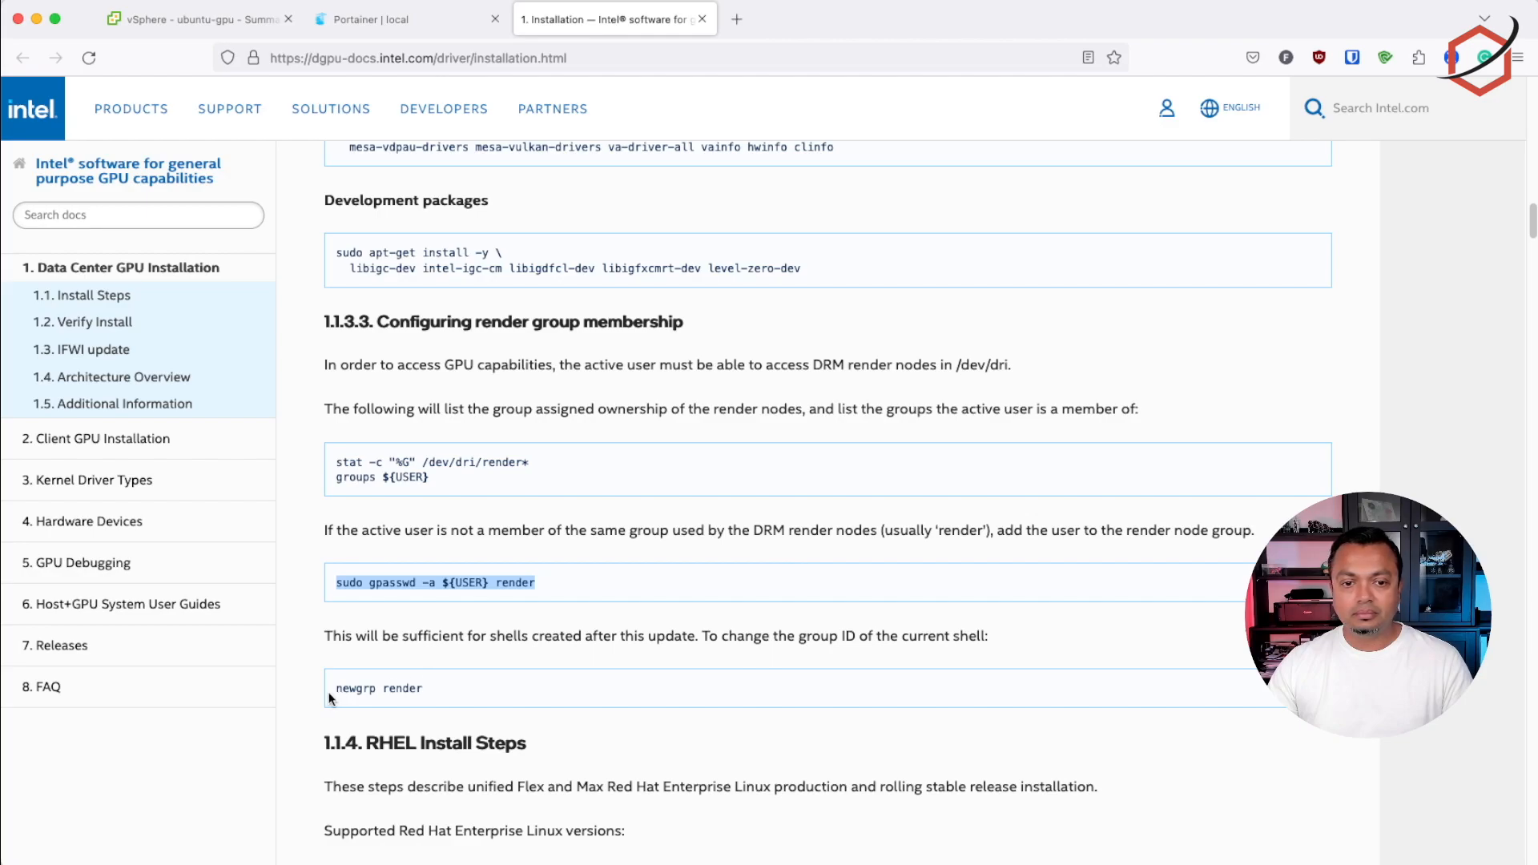
drag(339, 693, 454, 694)
right_click(386, 678)
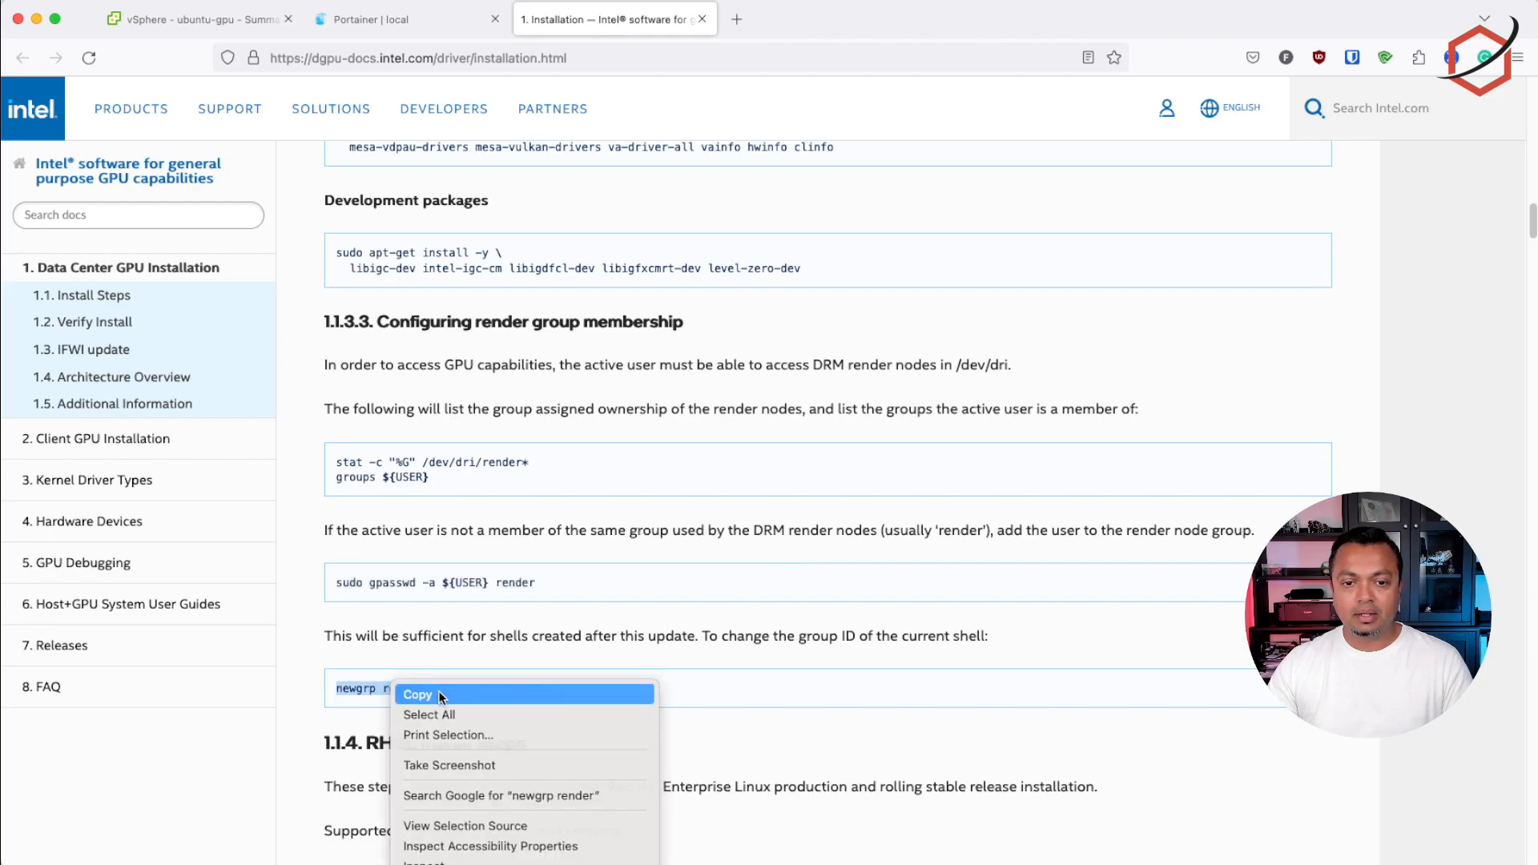
click(433, 685)
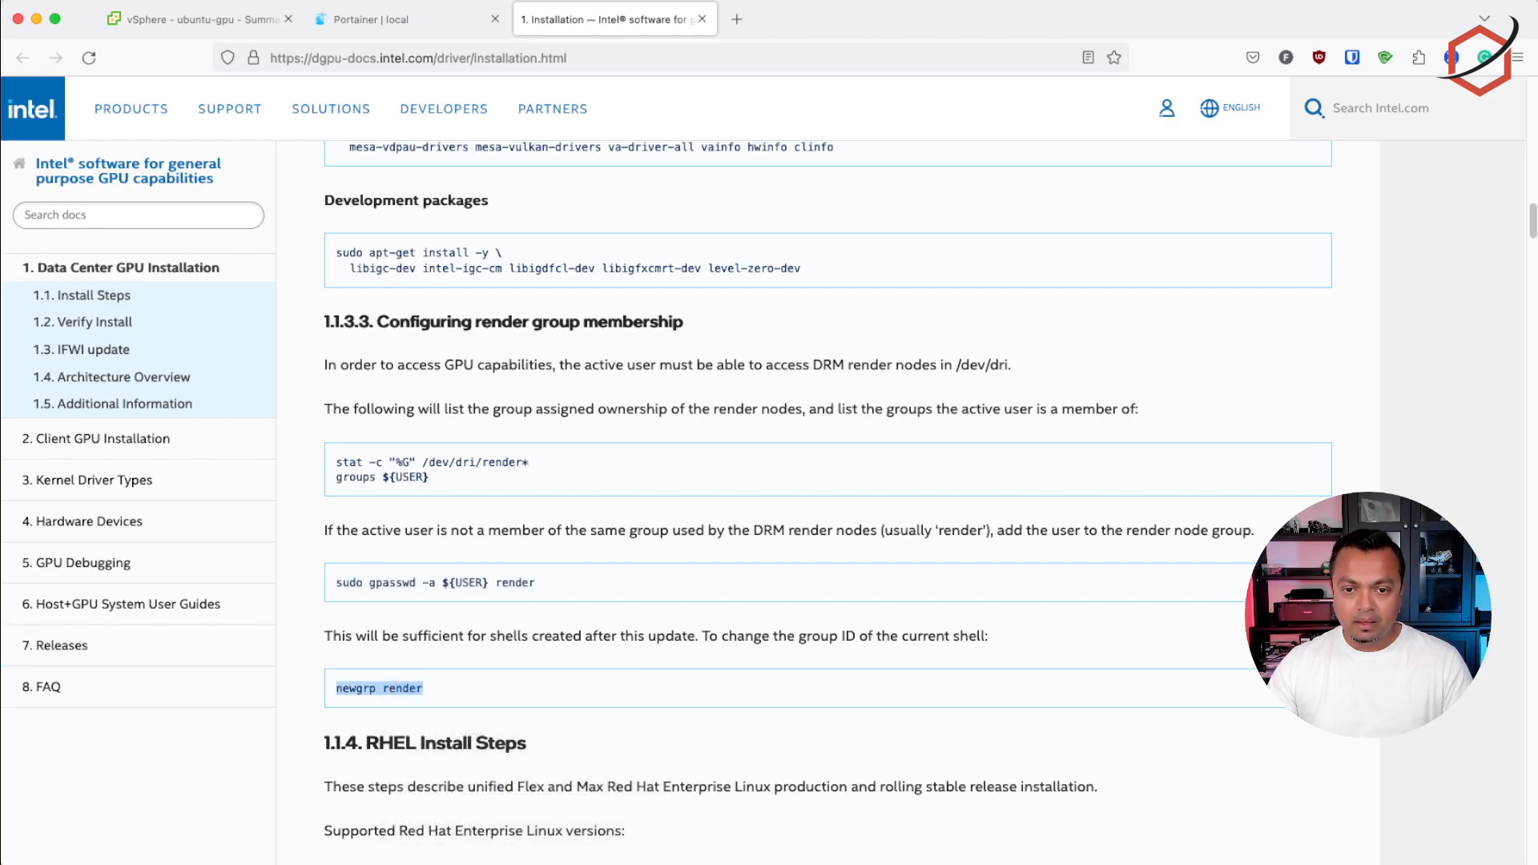
key(super+Tab)
key(super+v)
key(Return)
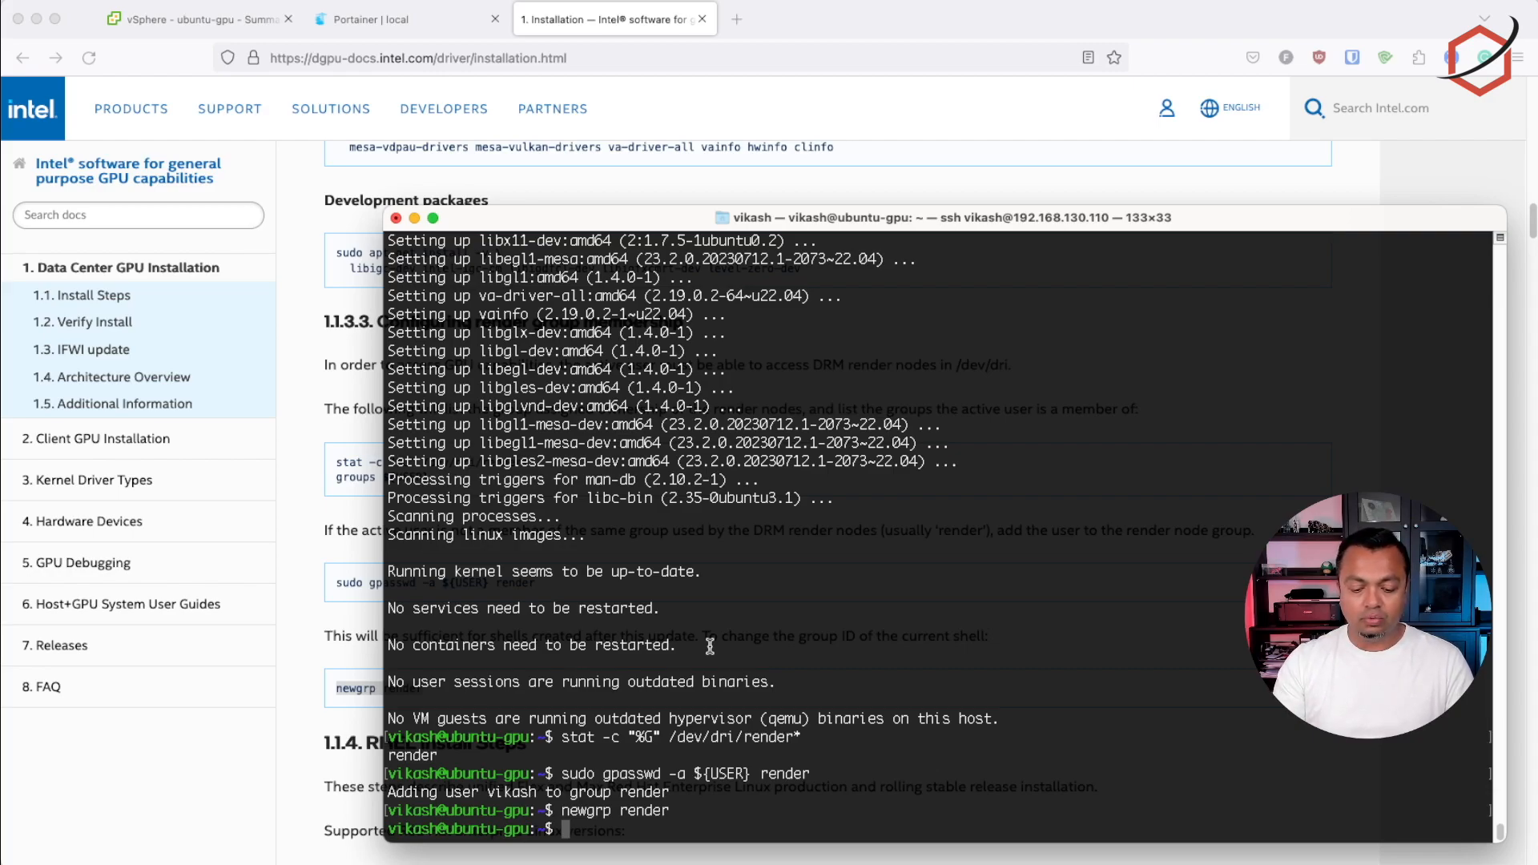
Install the intel-gpu-tools package with sudo apt-get install intel-gpu-tools and accept the additional packages
text(sudo apt-get install intel)
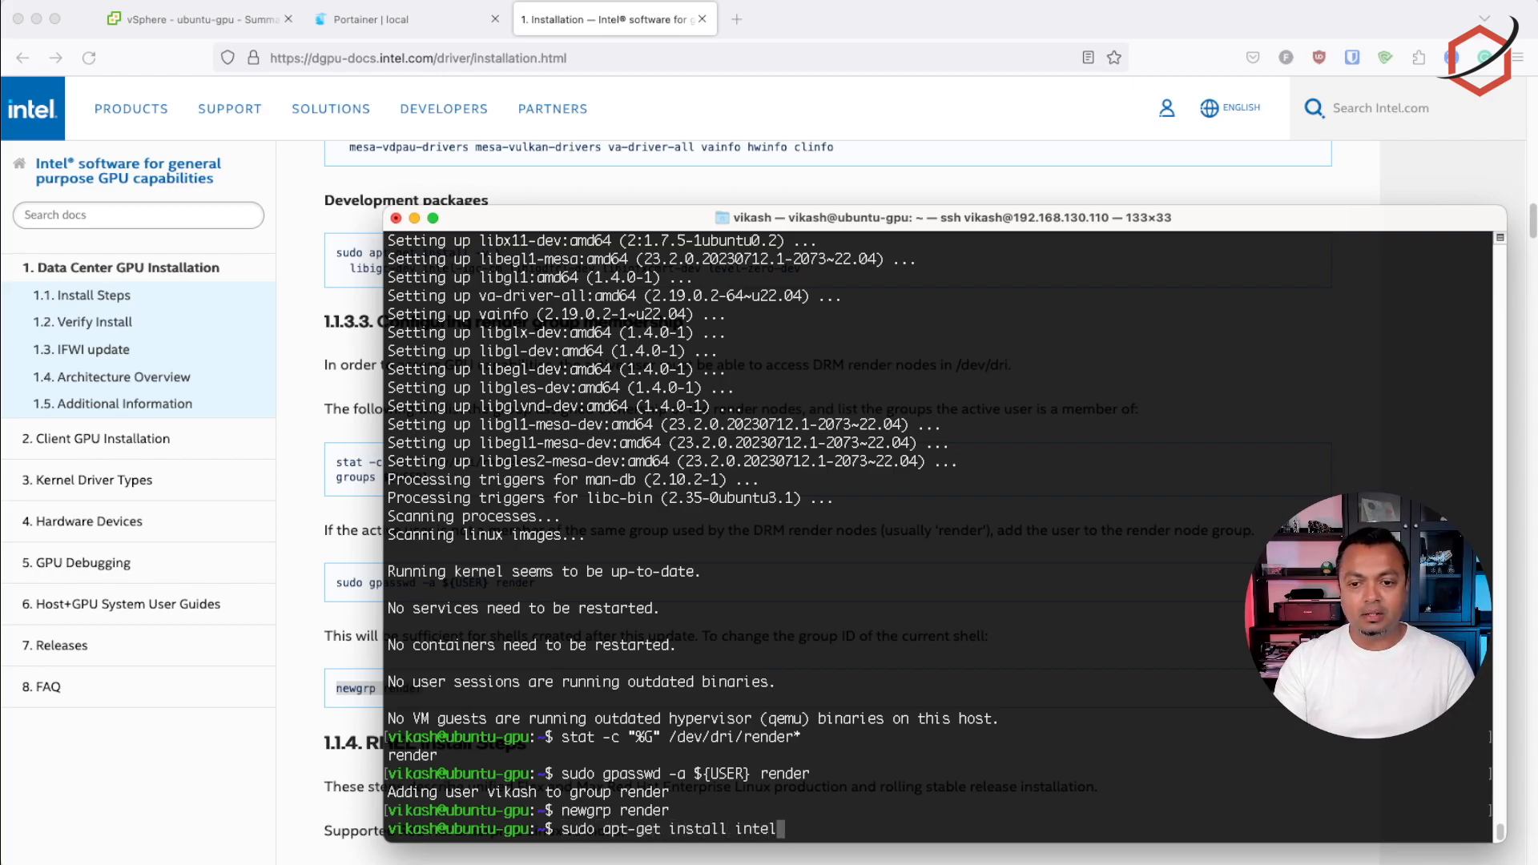
text(-gp)
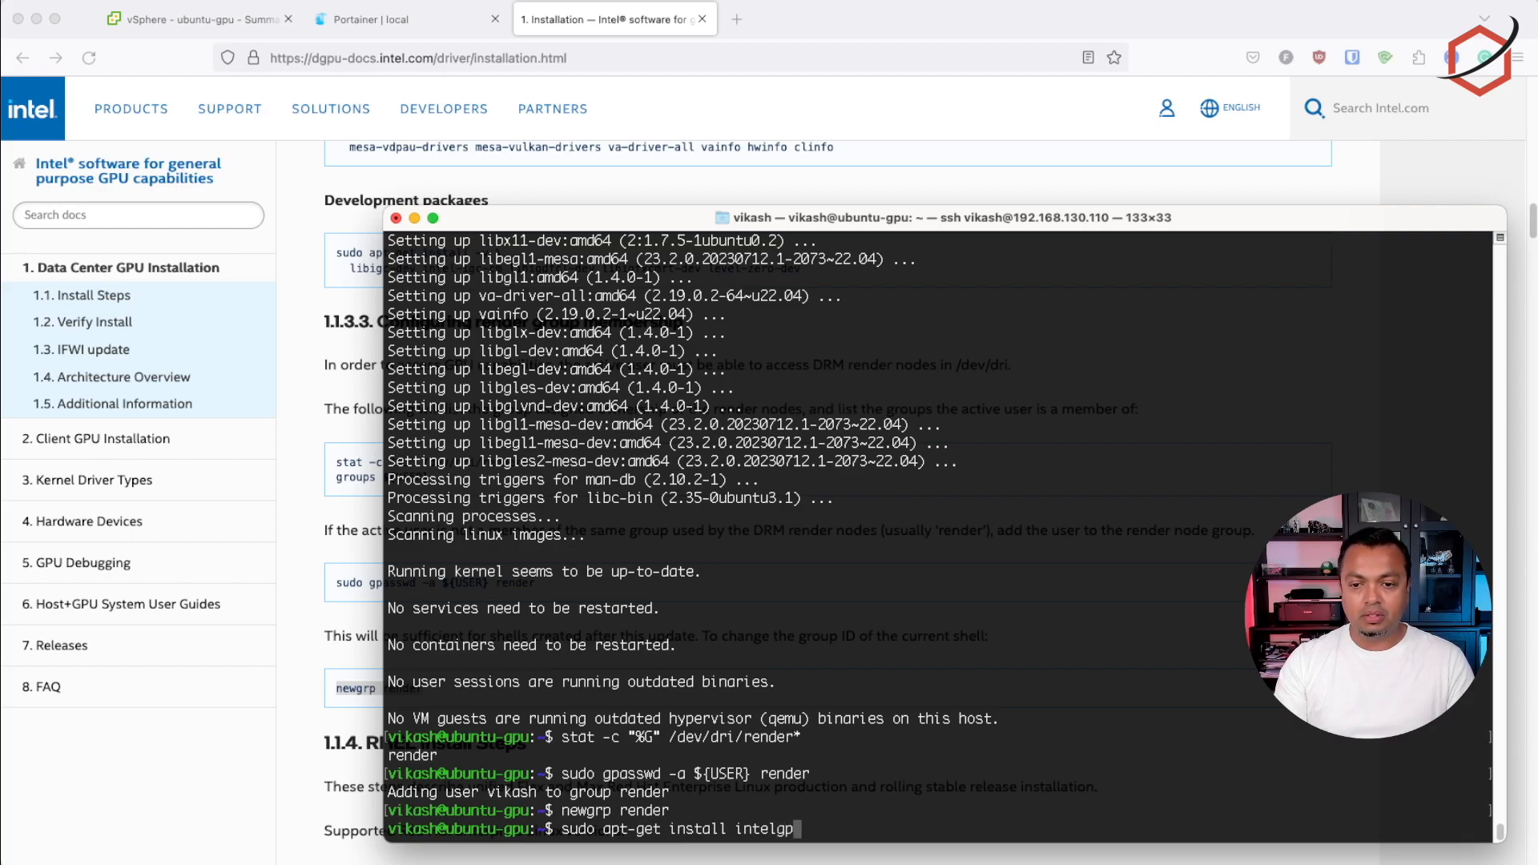
text(u)
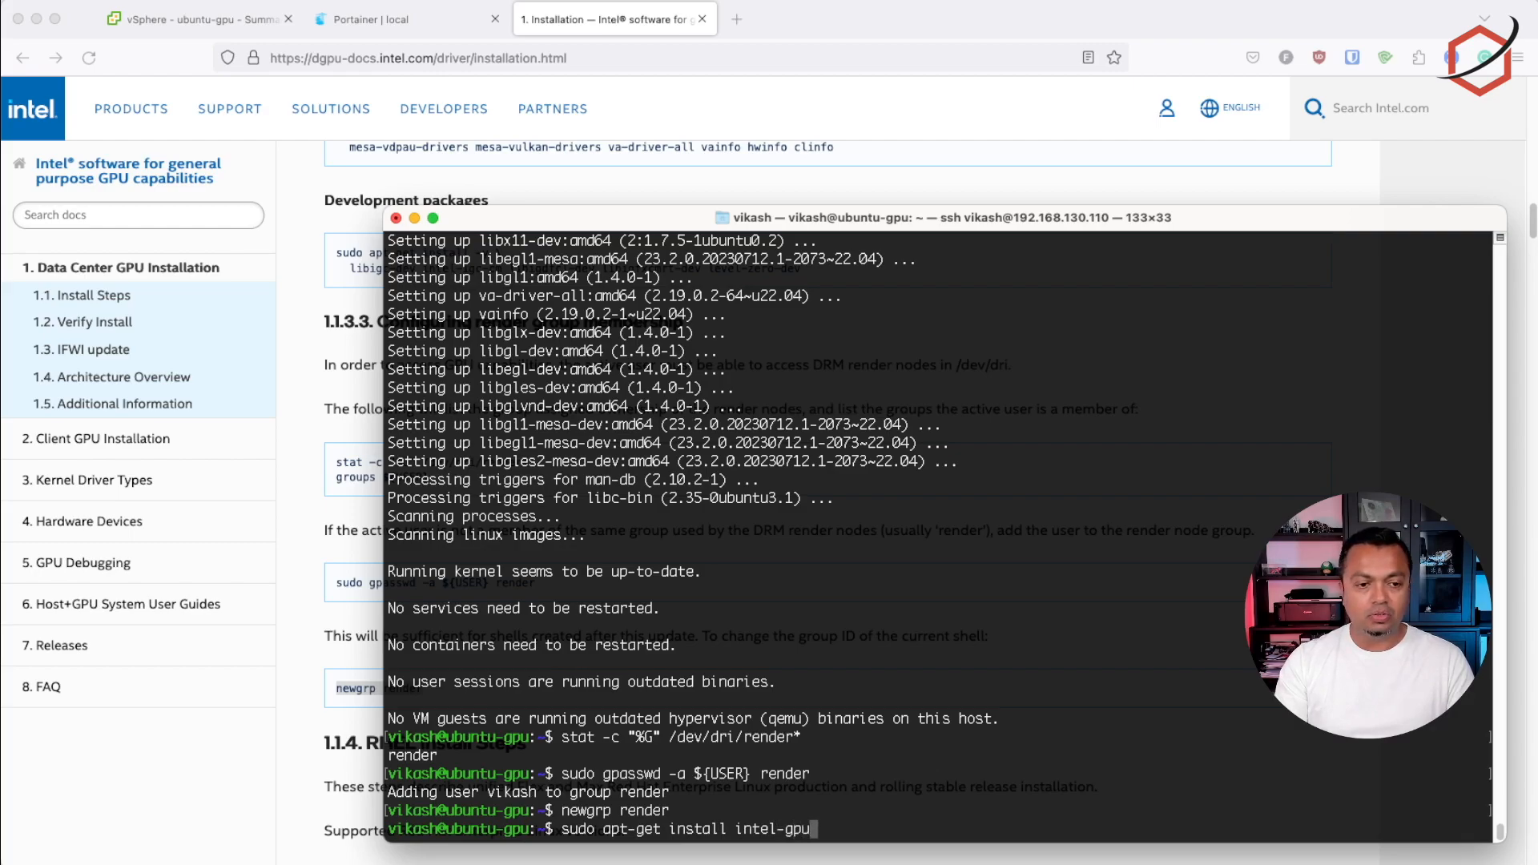
text(-tools)
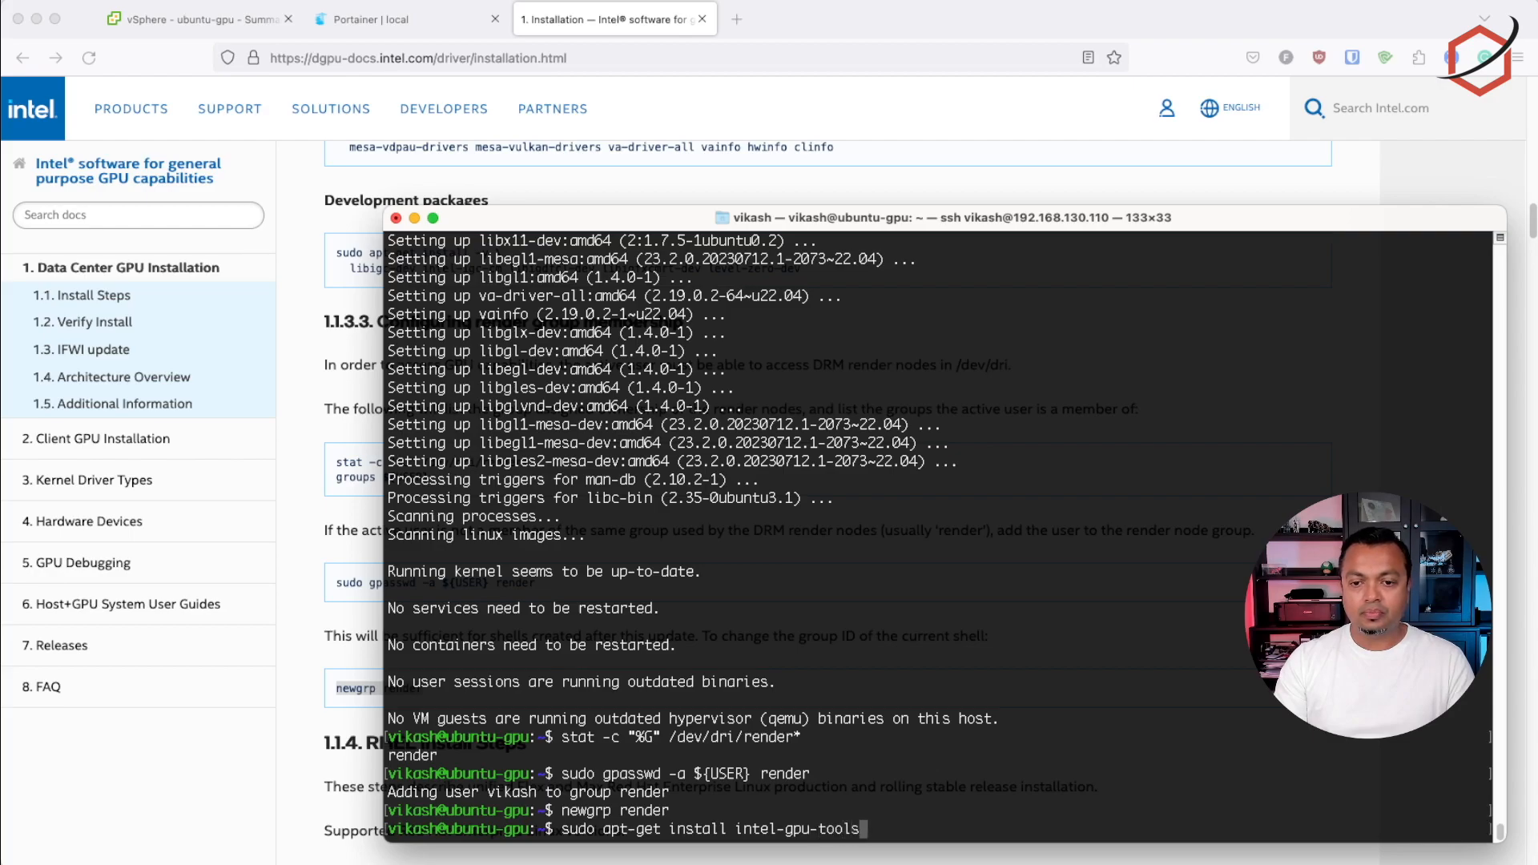
key(Return)
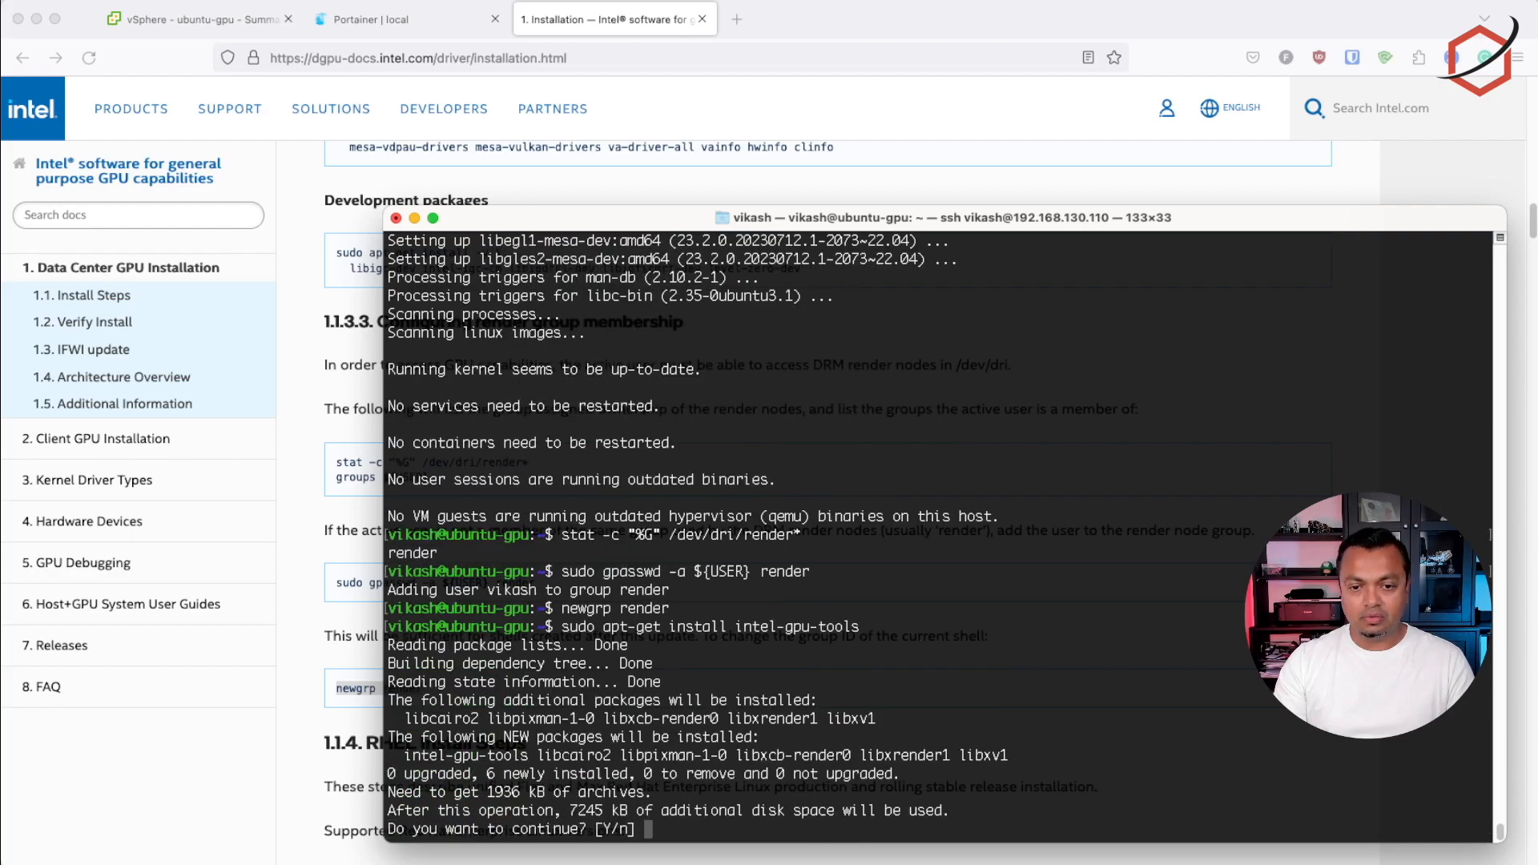
key(Return)
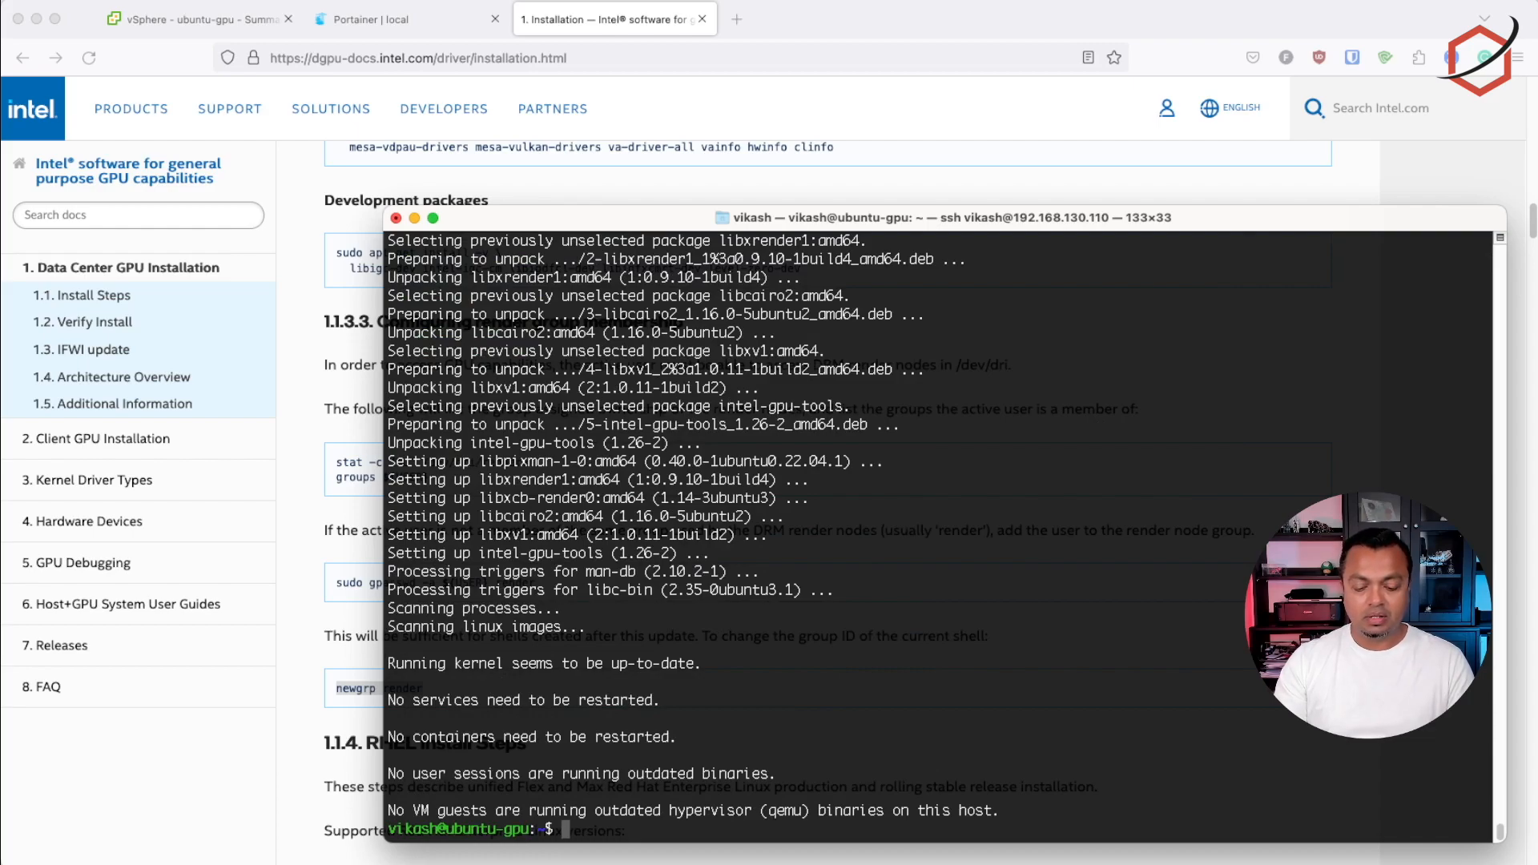
Run sudo intel_gpu_top in the terminal to monitor the GPU's engine usage
text(sudo )
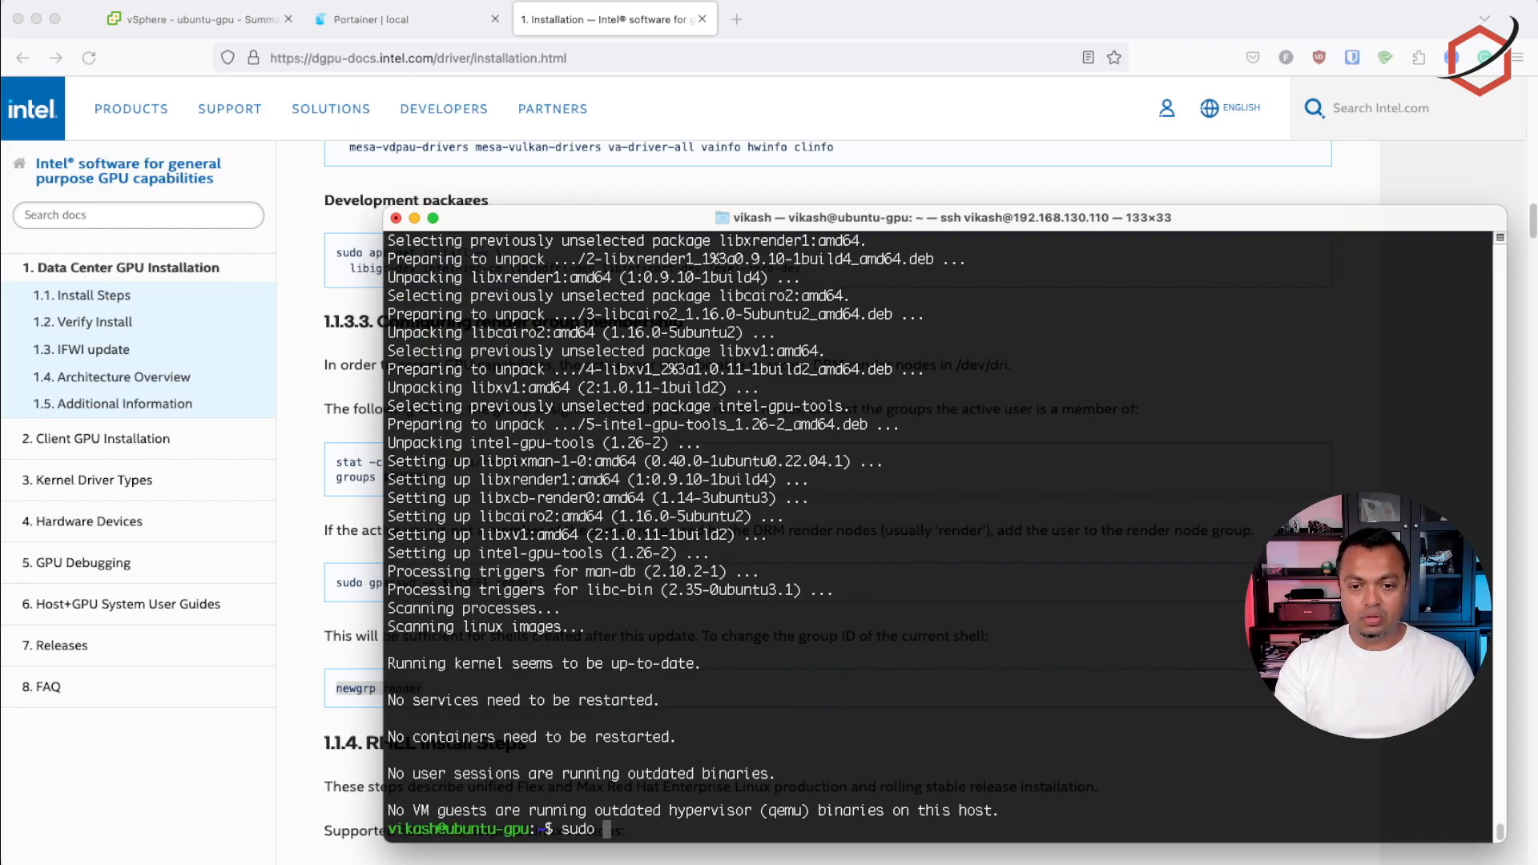
text(intel_gp)
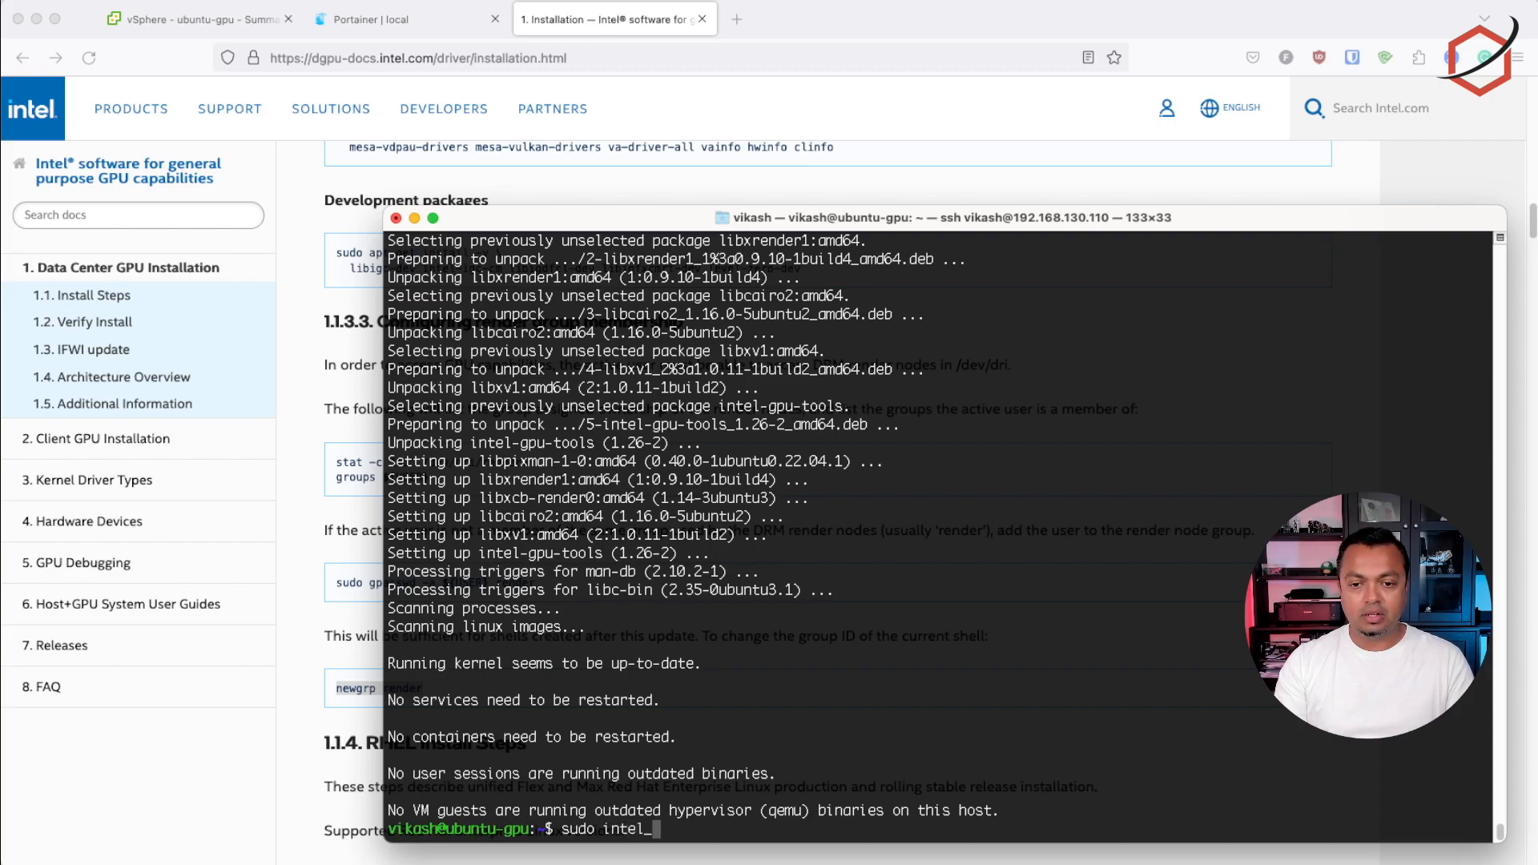
text(u)
text(_top)
key(Return)
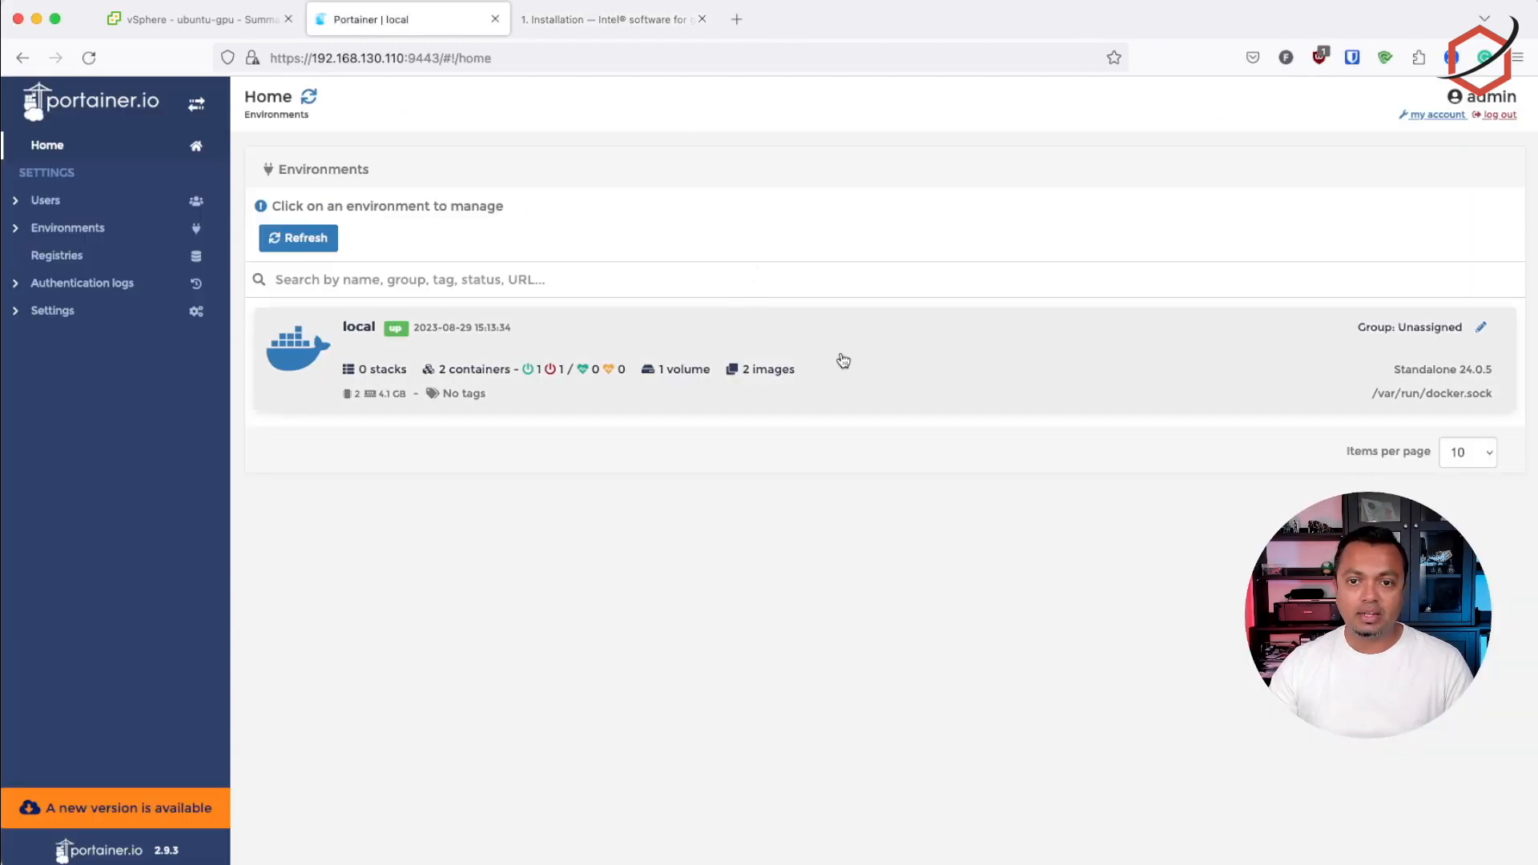
Switch to Portainer, add a stack named jellyfin and paste the prepared lscr.io/linuxserver/jellyfin docker-compose definition into its web editor
click(843, 360)
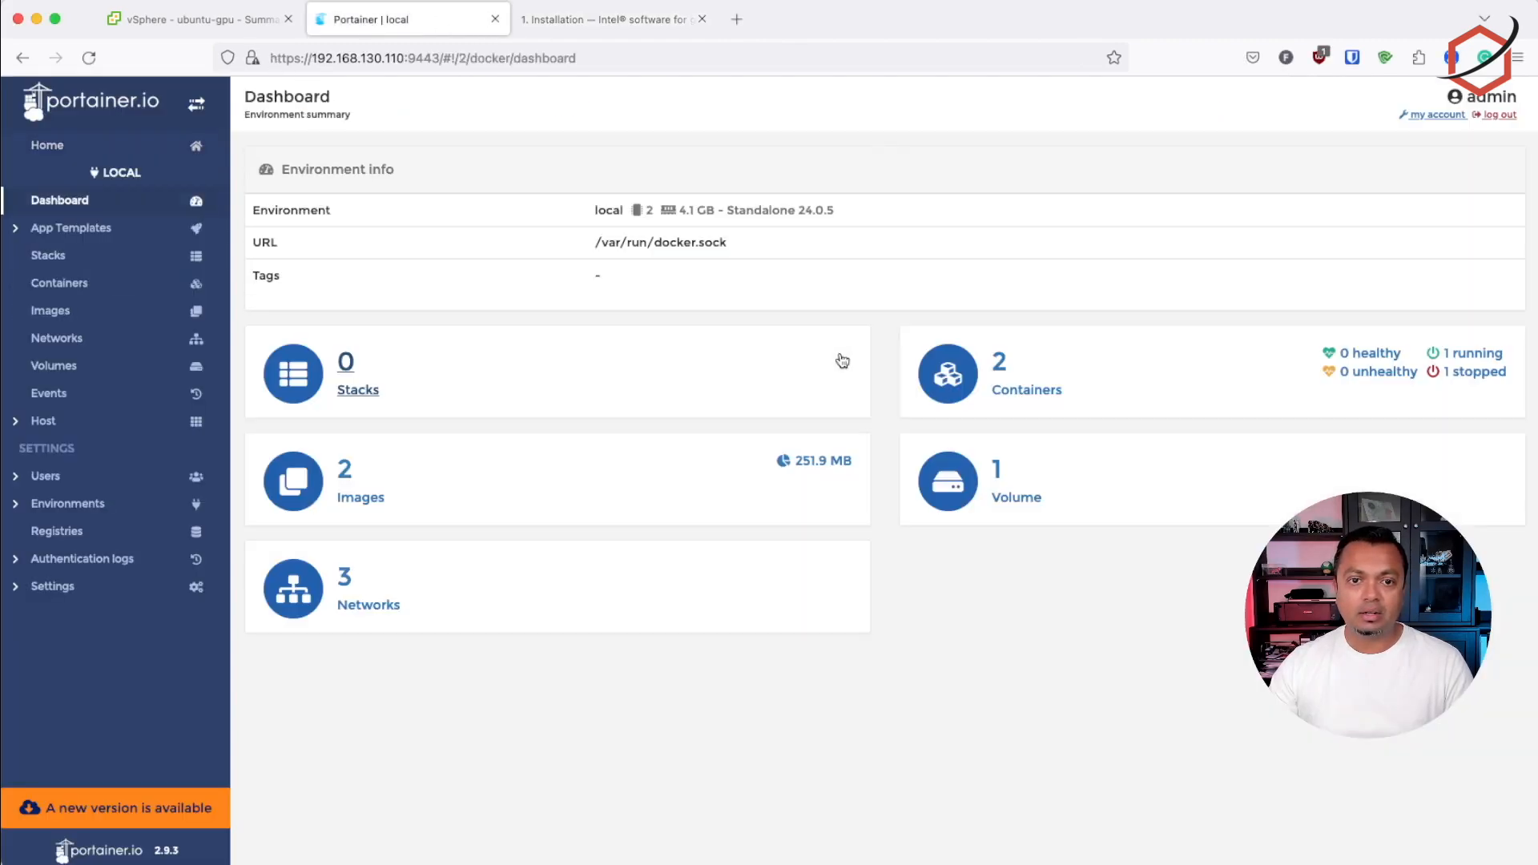
click(62, 263)
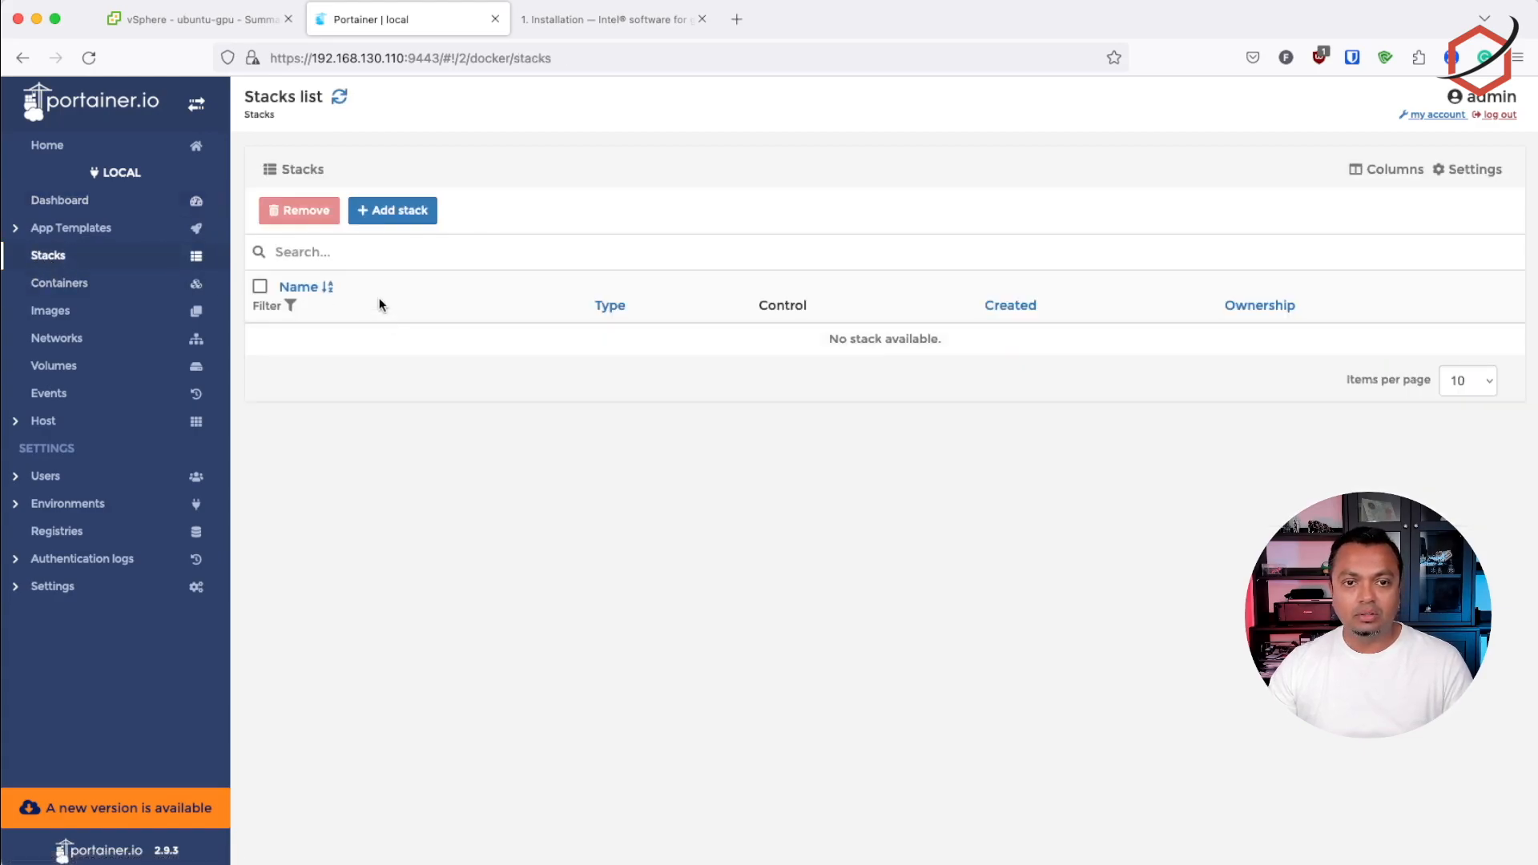
click(390, 210)
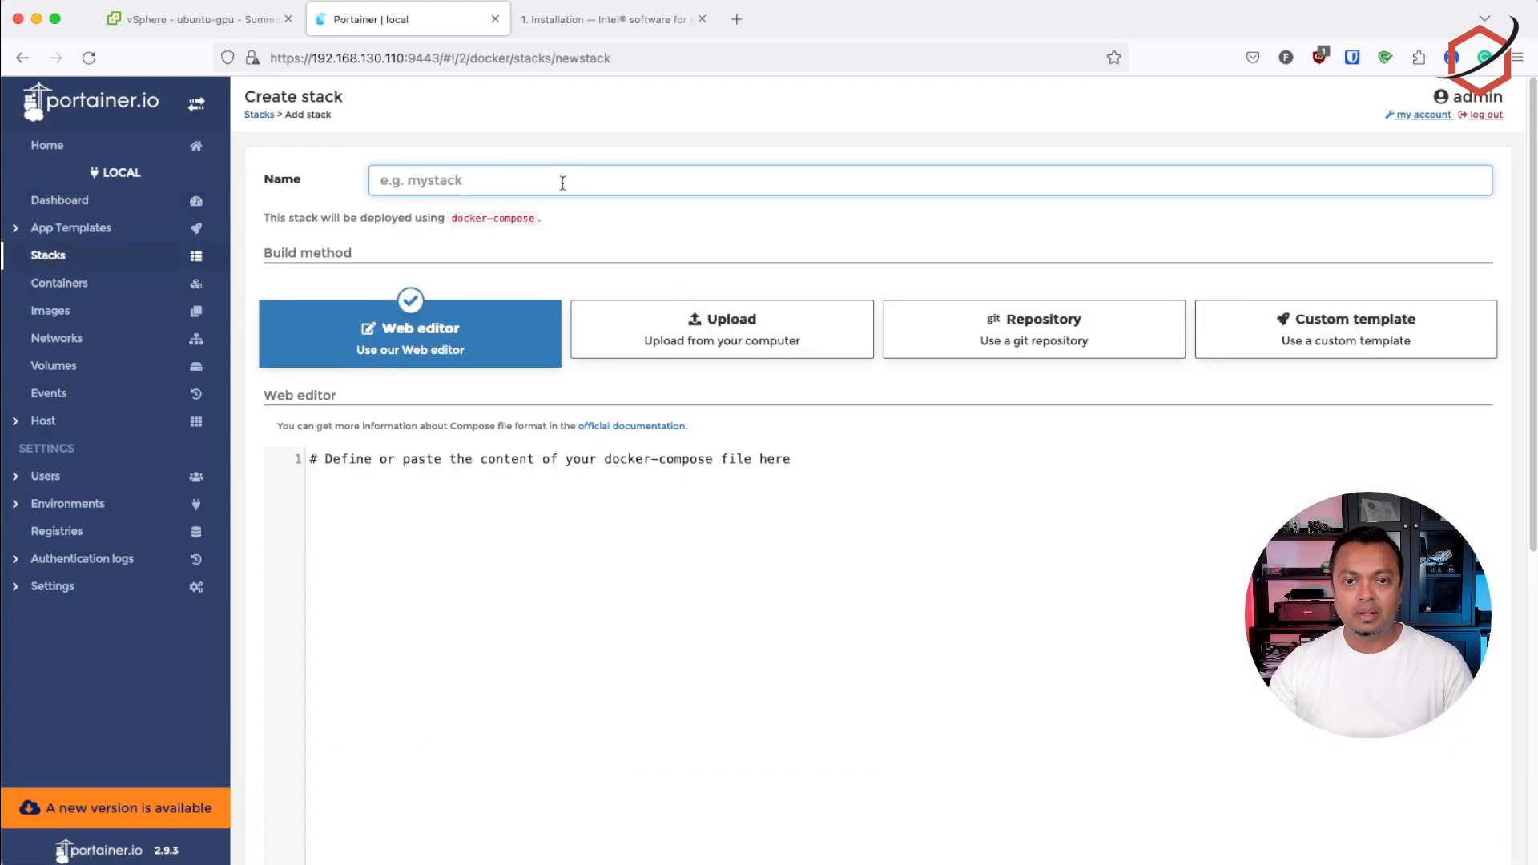
text(jellyfin)
click(645, 522)
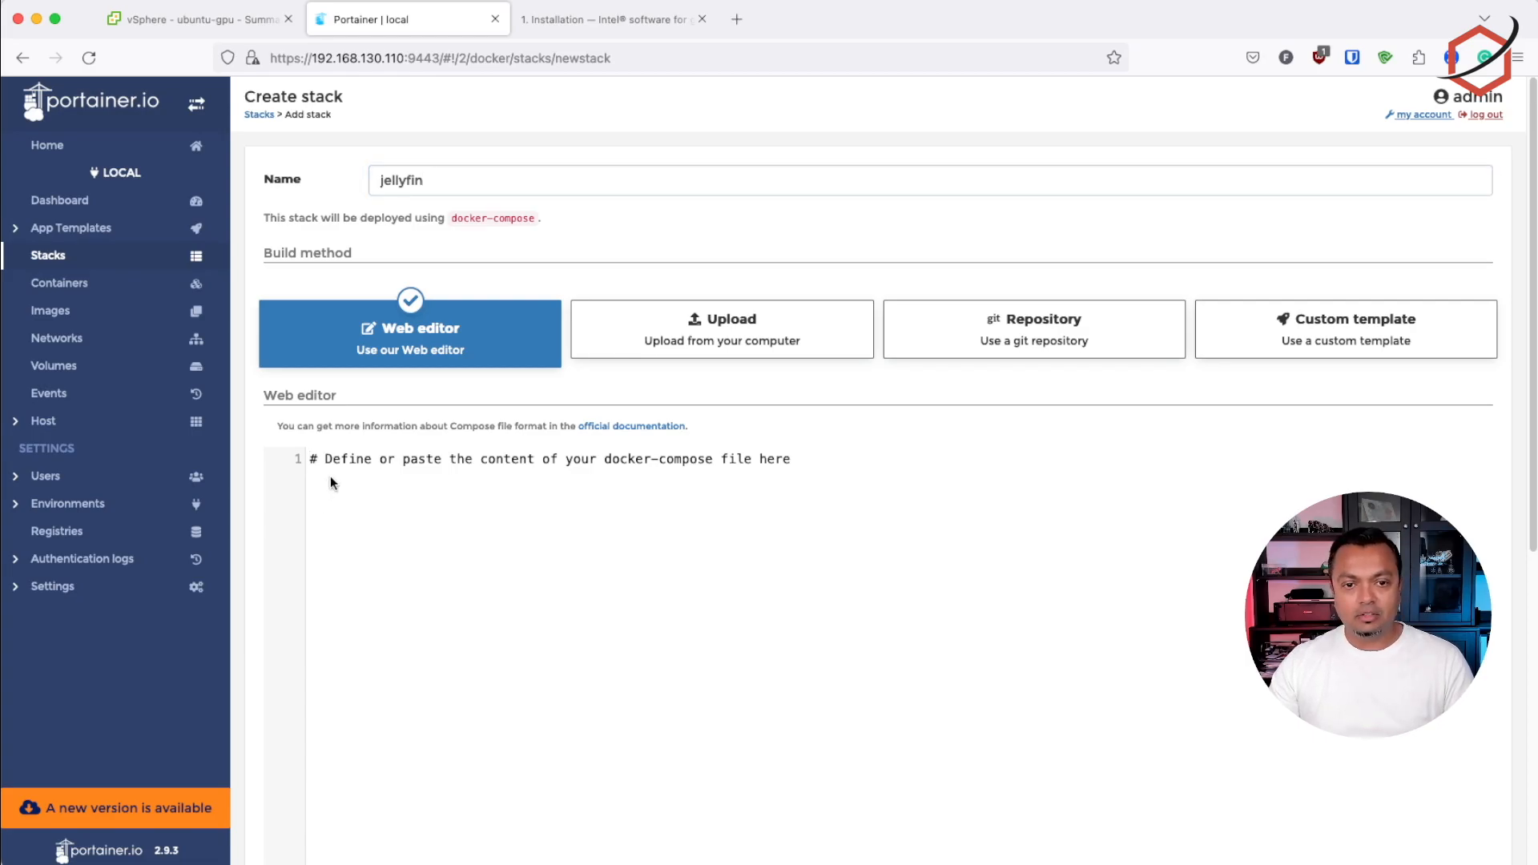
key(super+v)
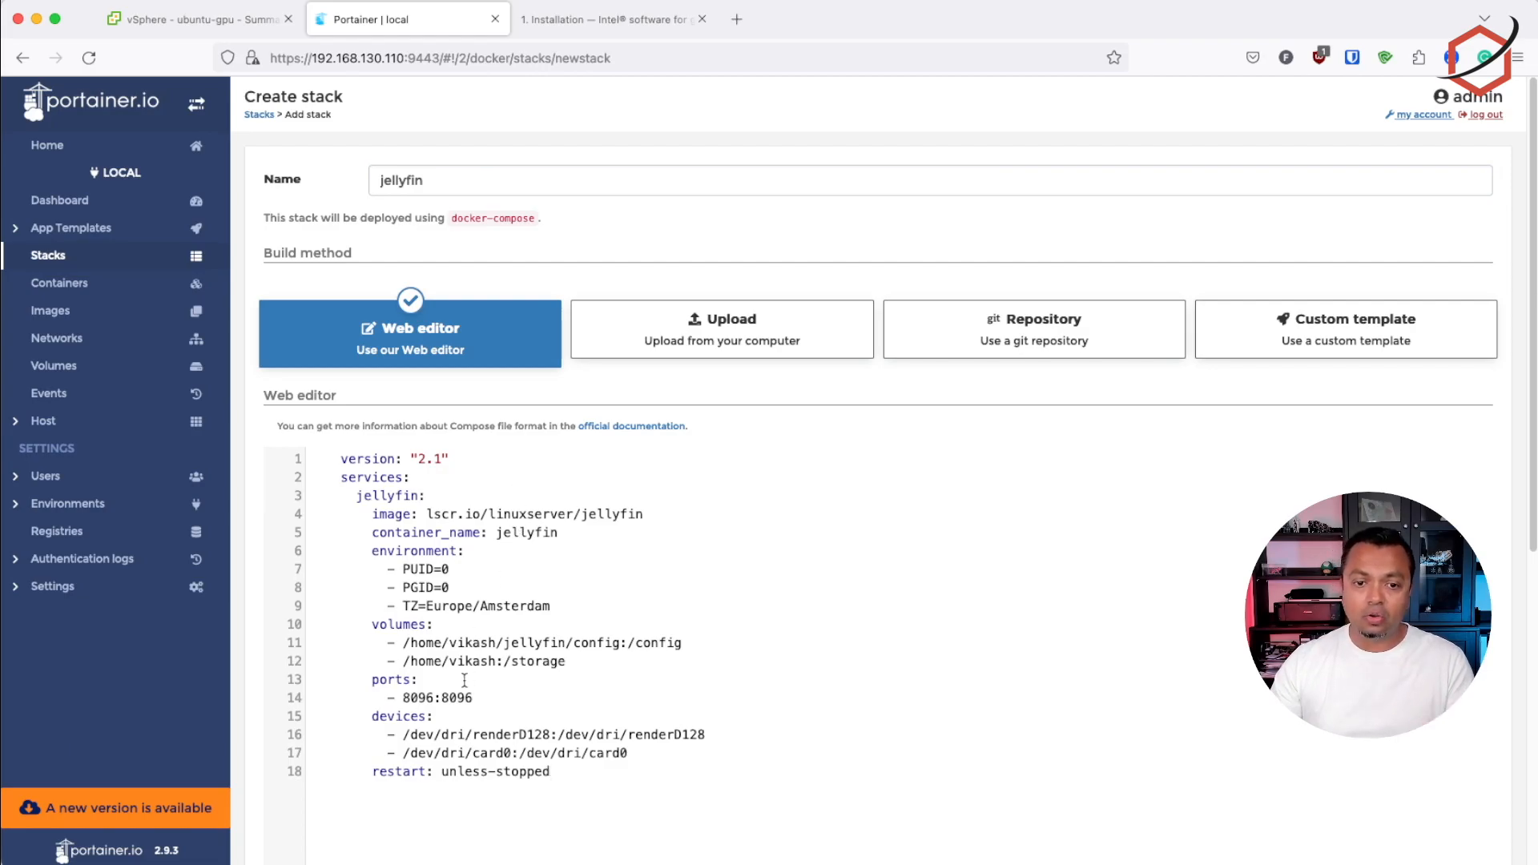
Review the compose definition's /dev/dri/renderD128 and /dev/dri/card0 device mappings and its config and storage volume mappings
drag(388, 734, 713, 747)
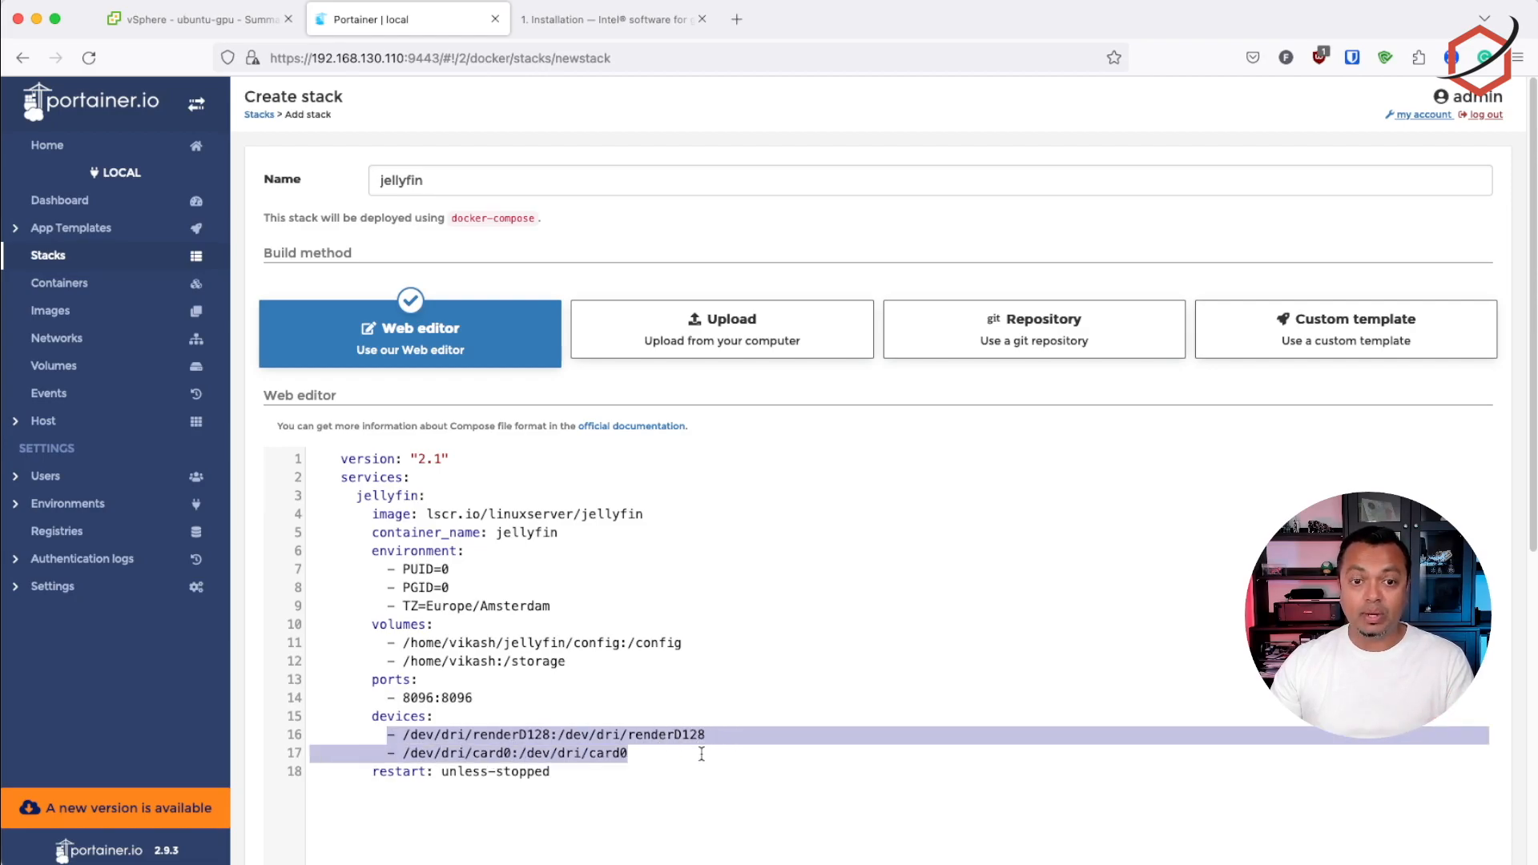
click(702, 754)
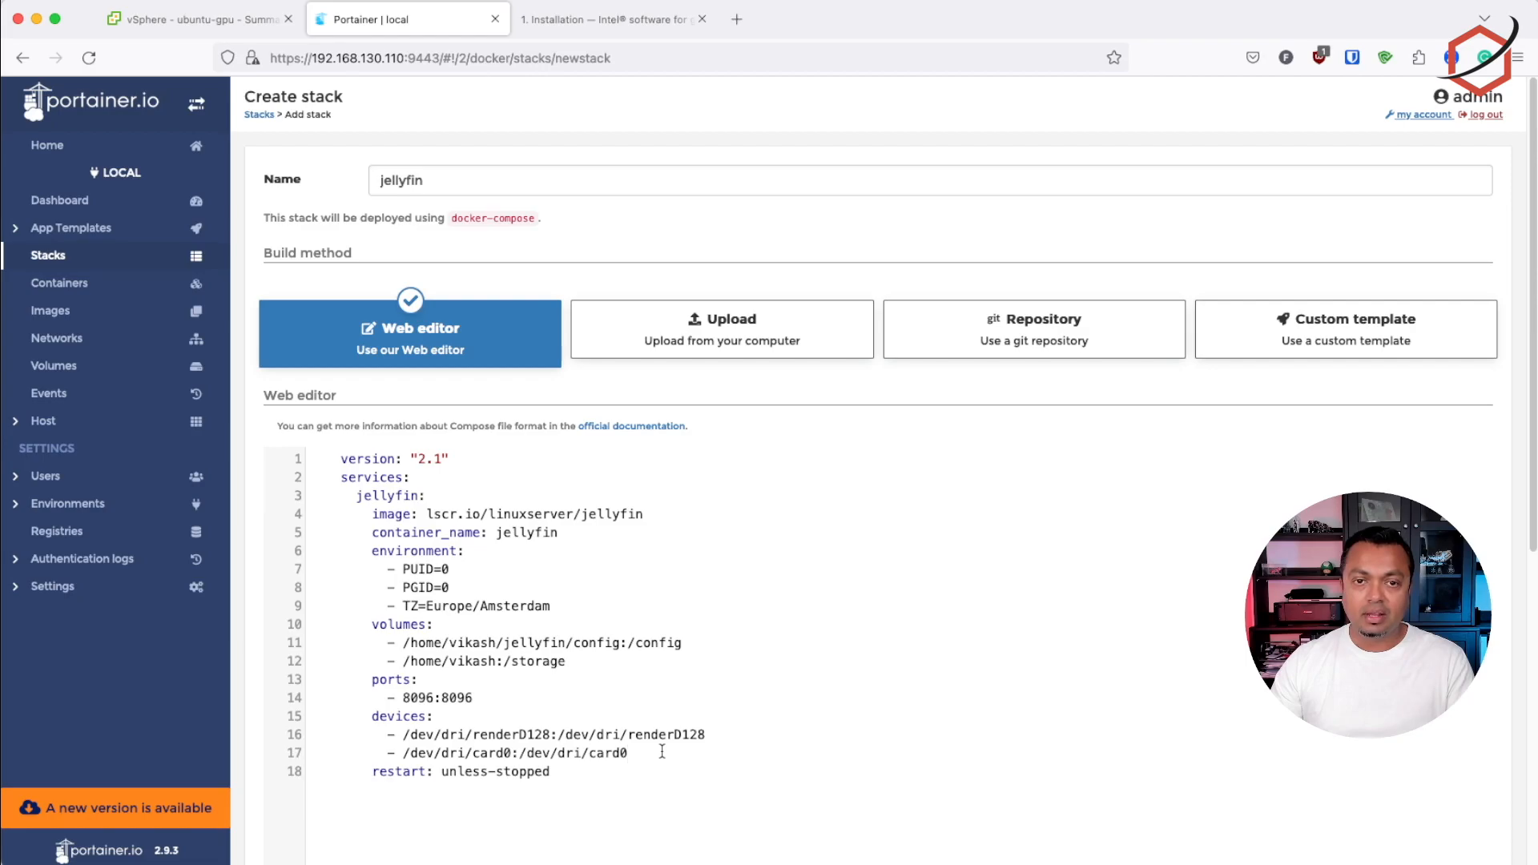
drag(661, 752, 311, 737)
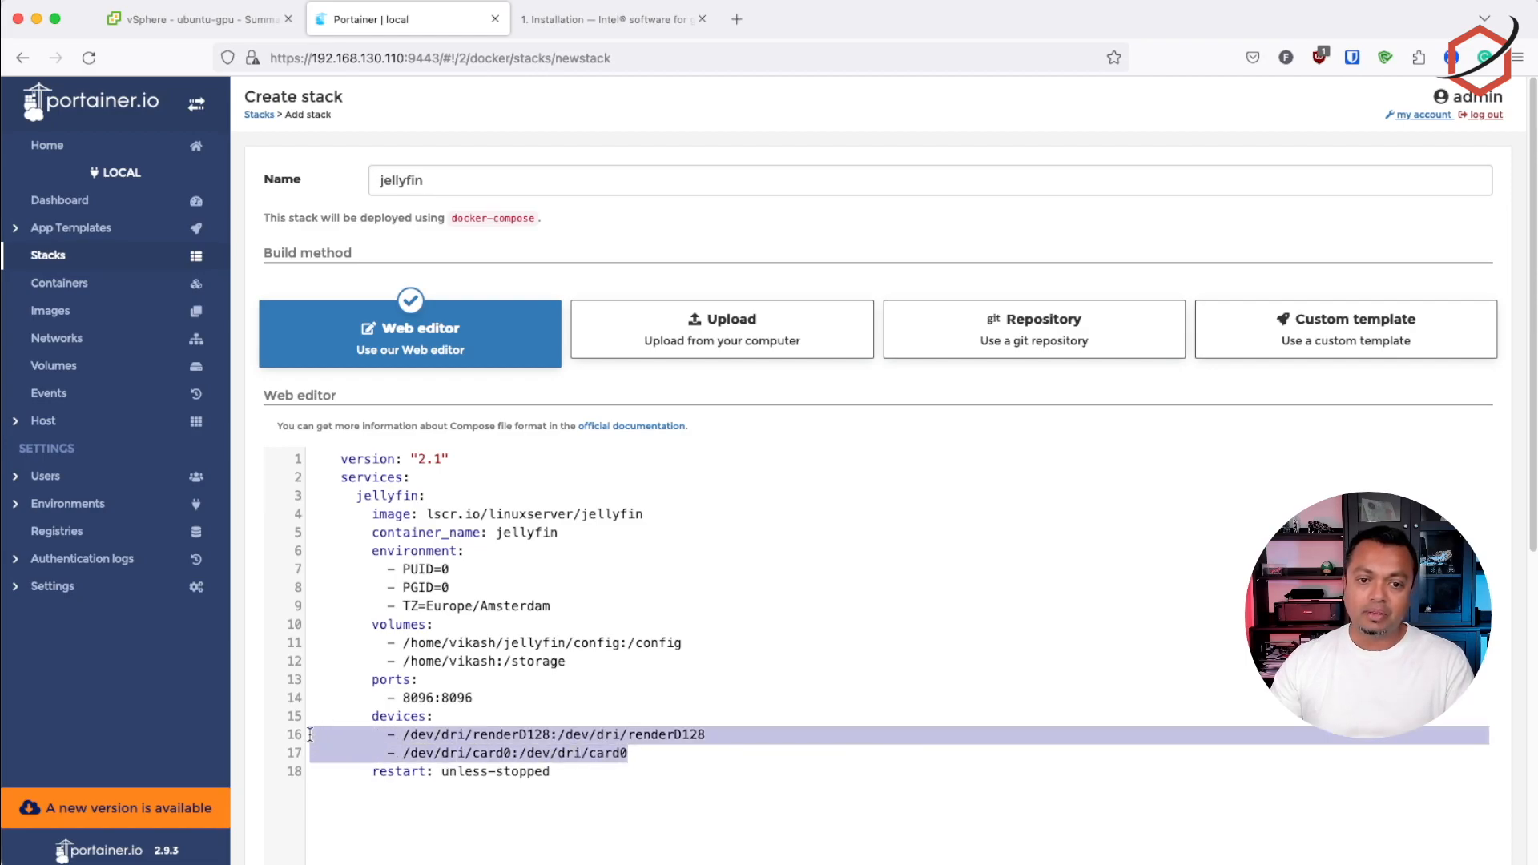
drag(682, 750, 310, 731)
click(700, 752)
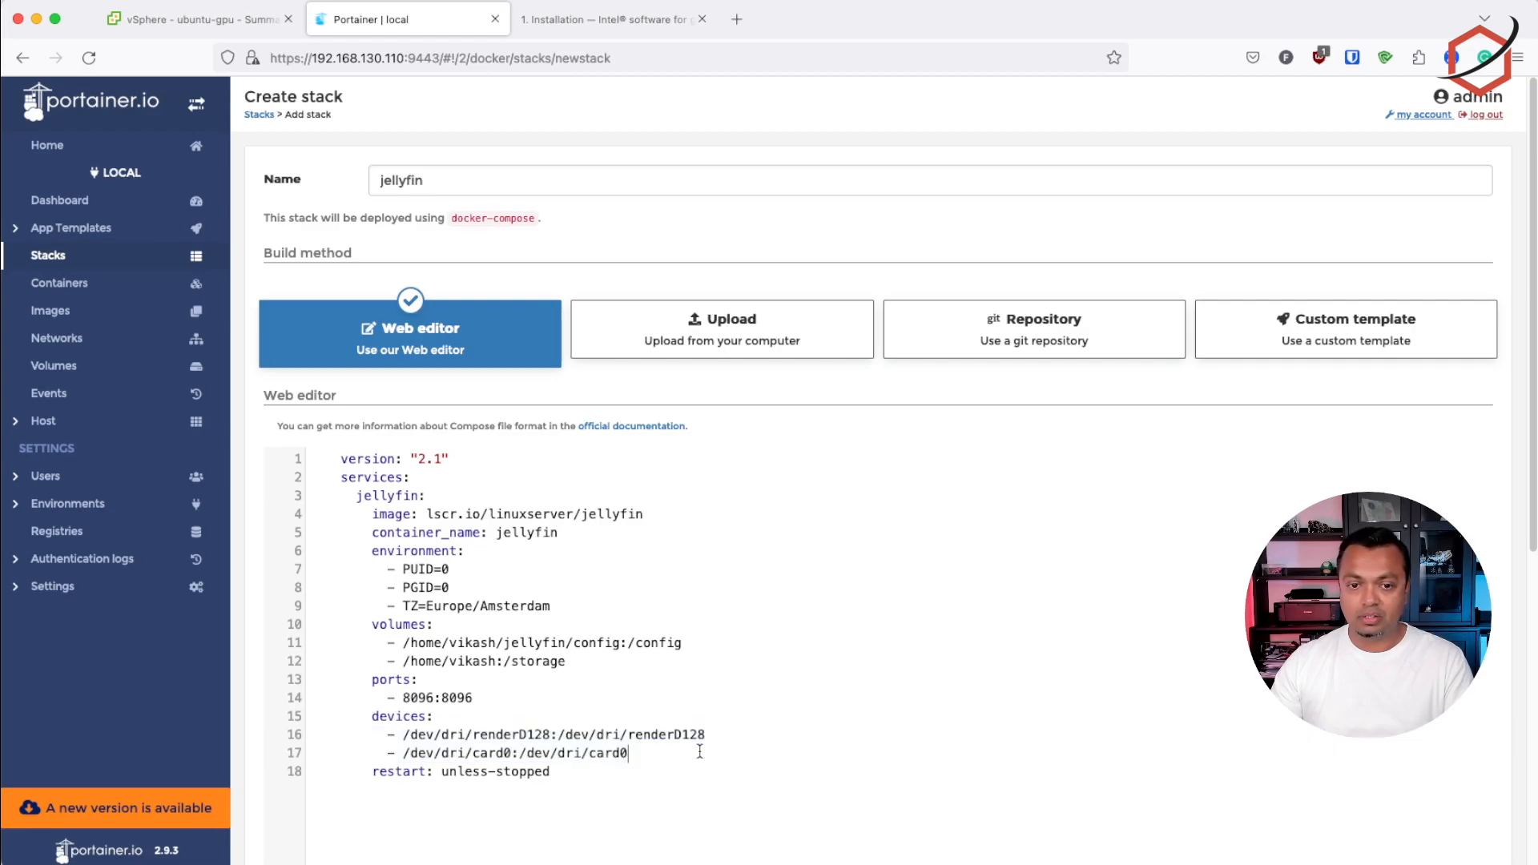
drag(677, 755, 309, 736)
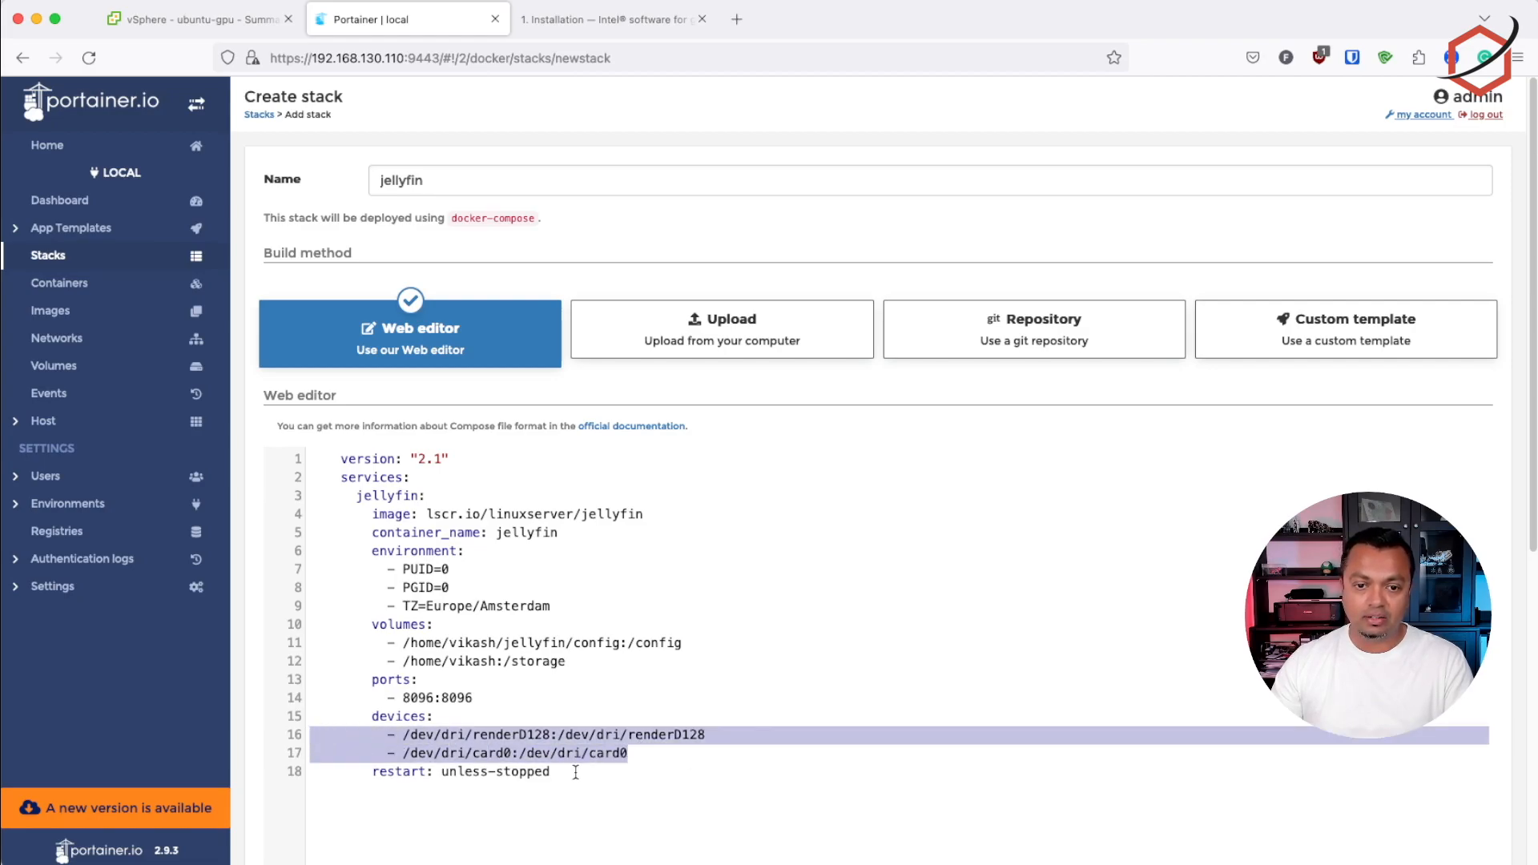
click(686, 749)
drag(399, 644, 609, 643)
click(597, 661)
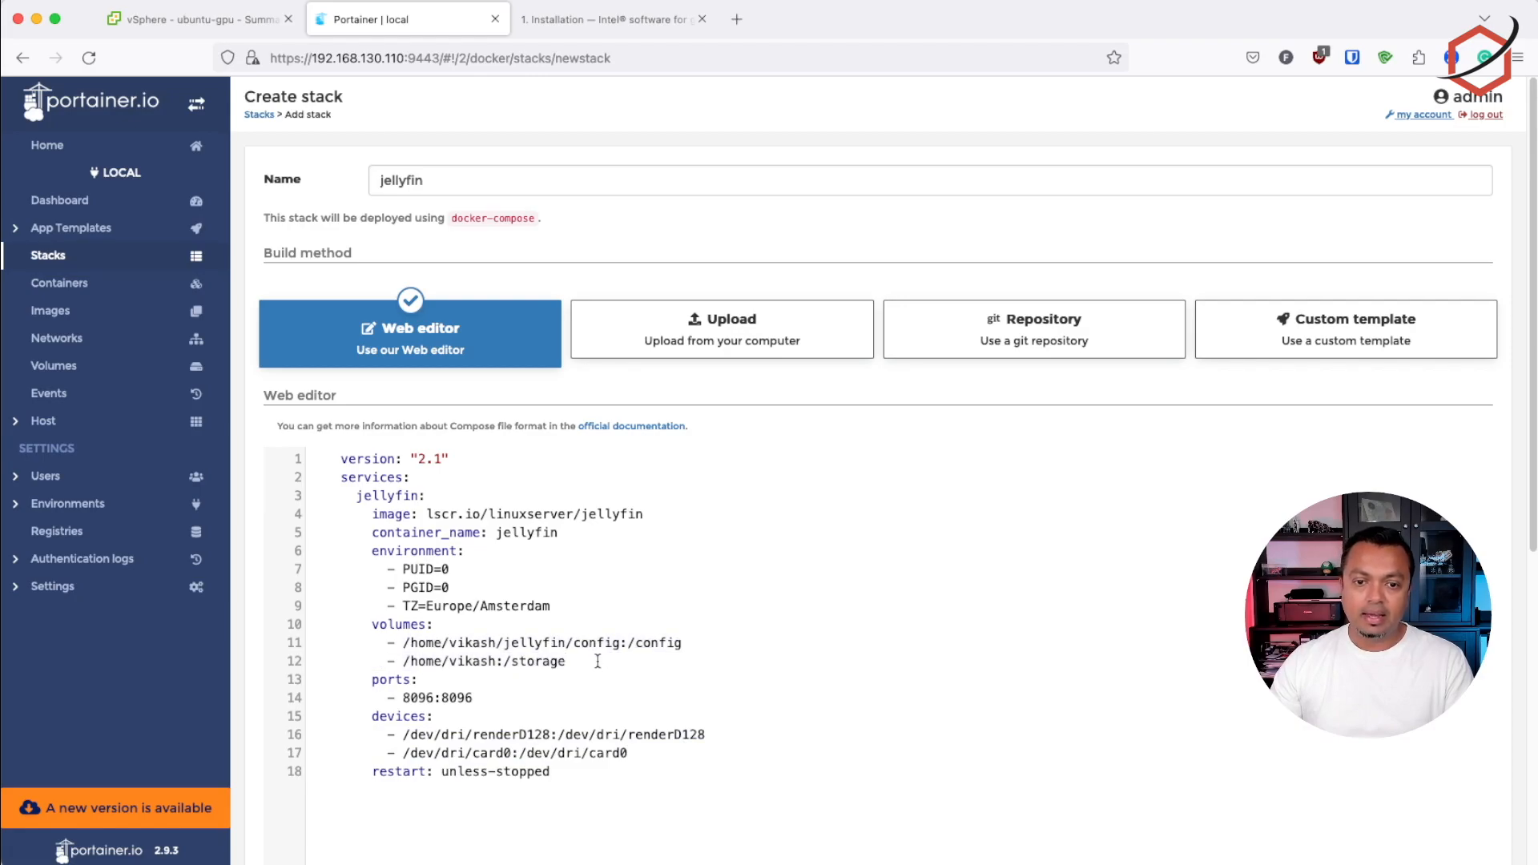
drag(504, 661, 575, 665)
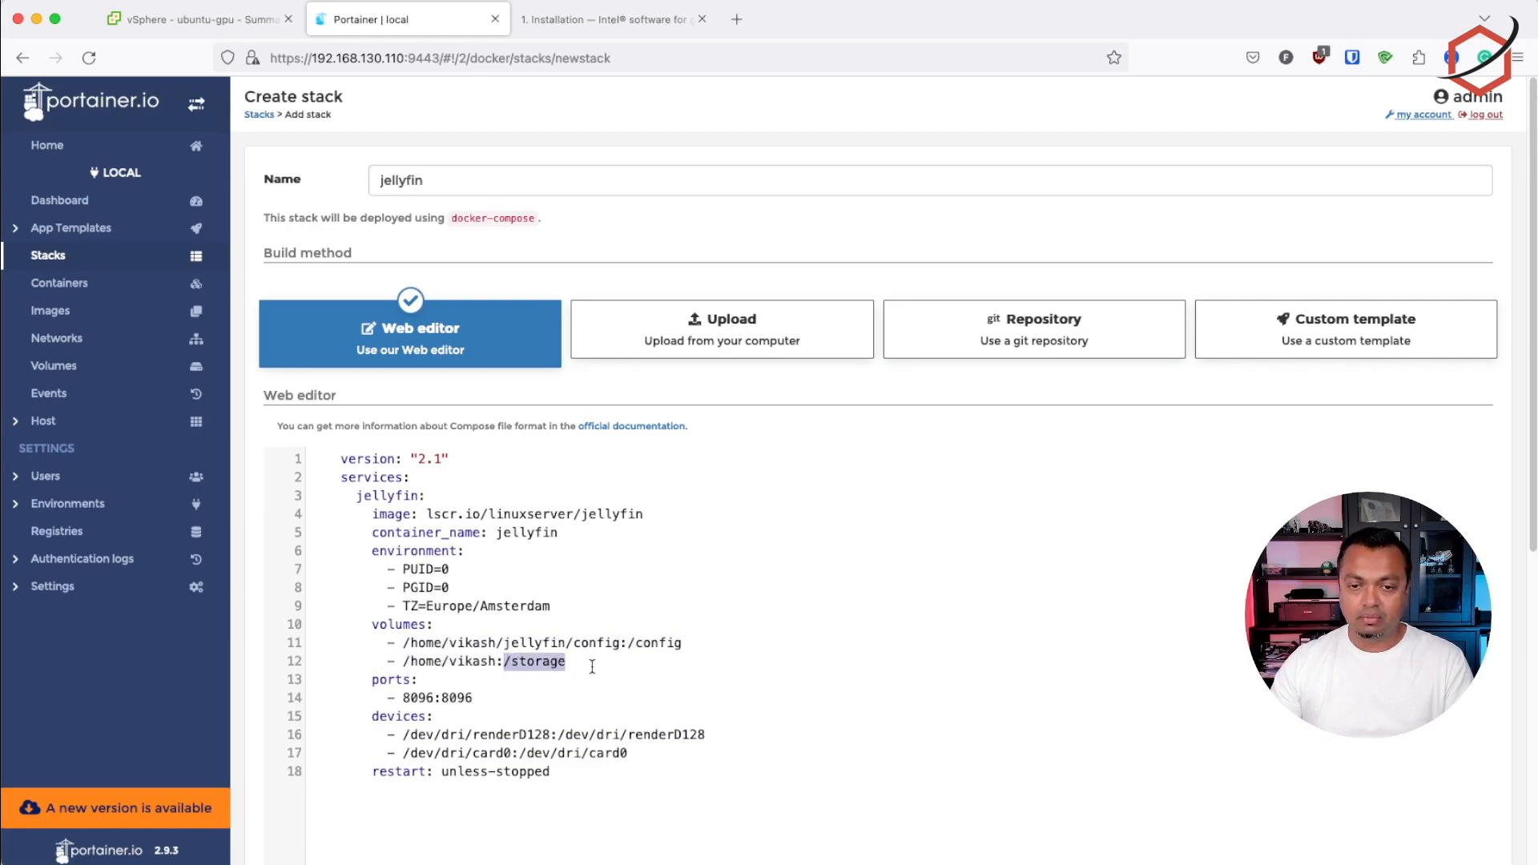
click(590, 667)
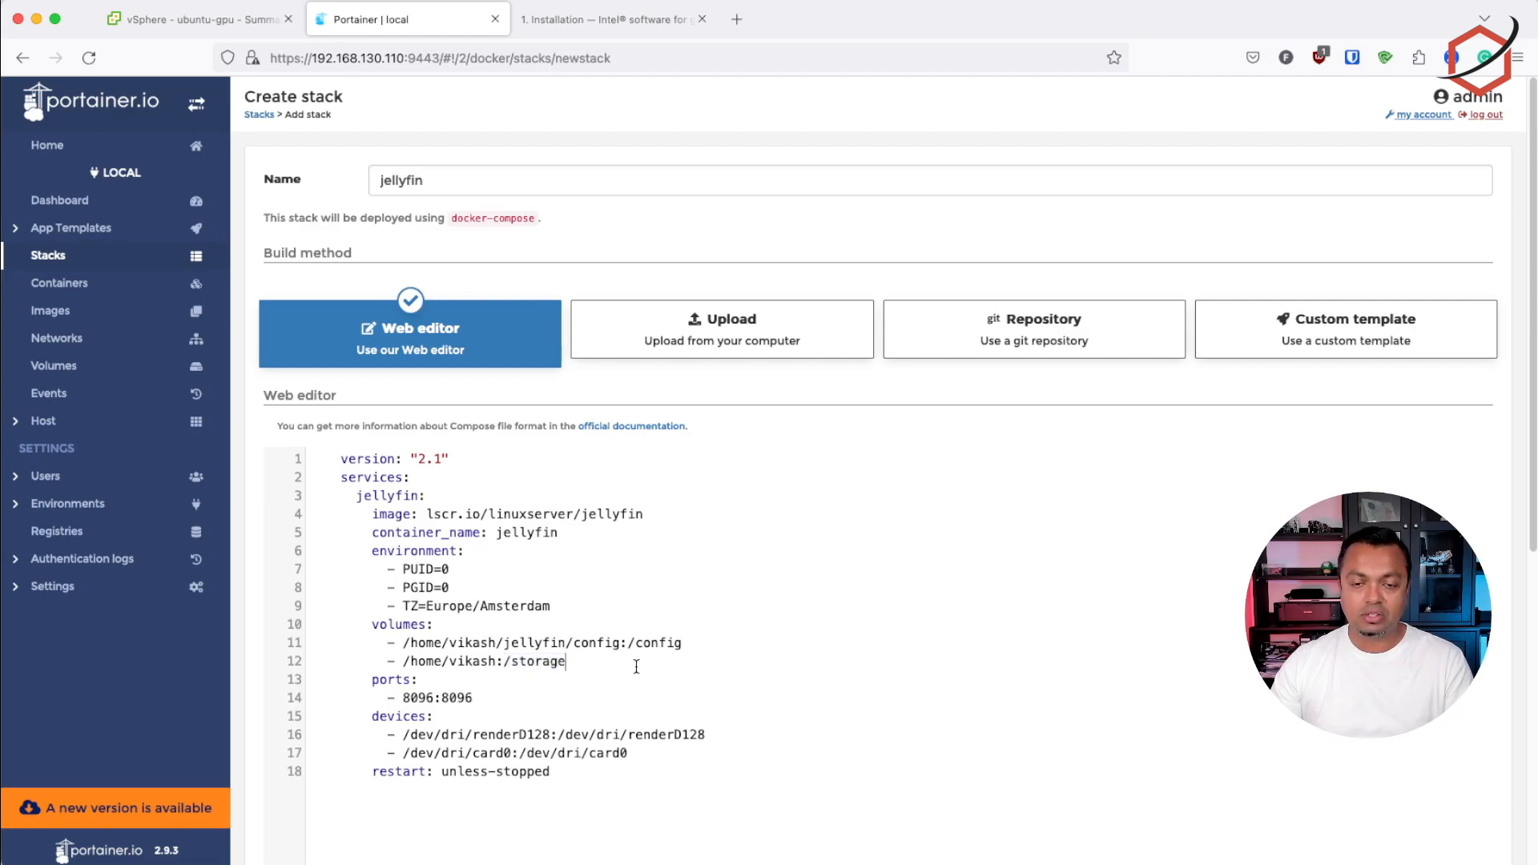
drag(582, 672, 508, 665)
Deploy the jellyfin stack with access control left restricted to administrators
scroll(738, 693, down, 6)
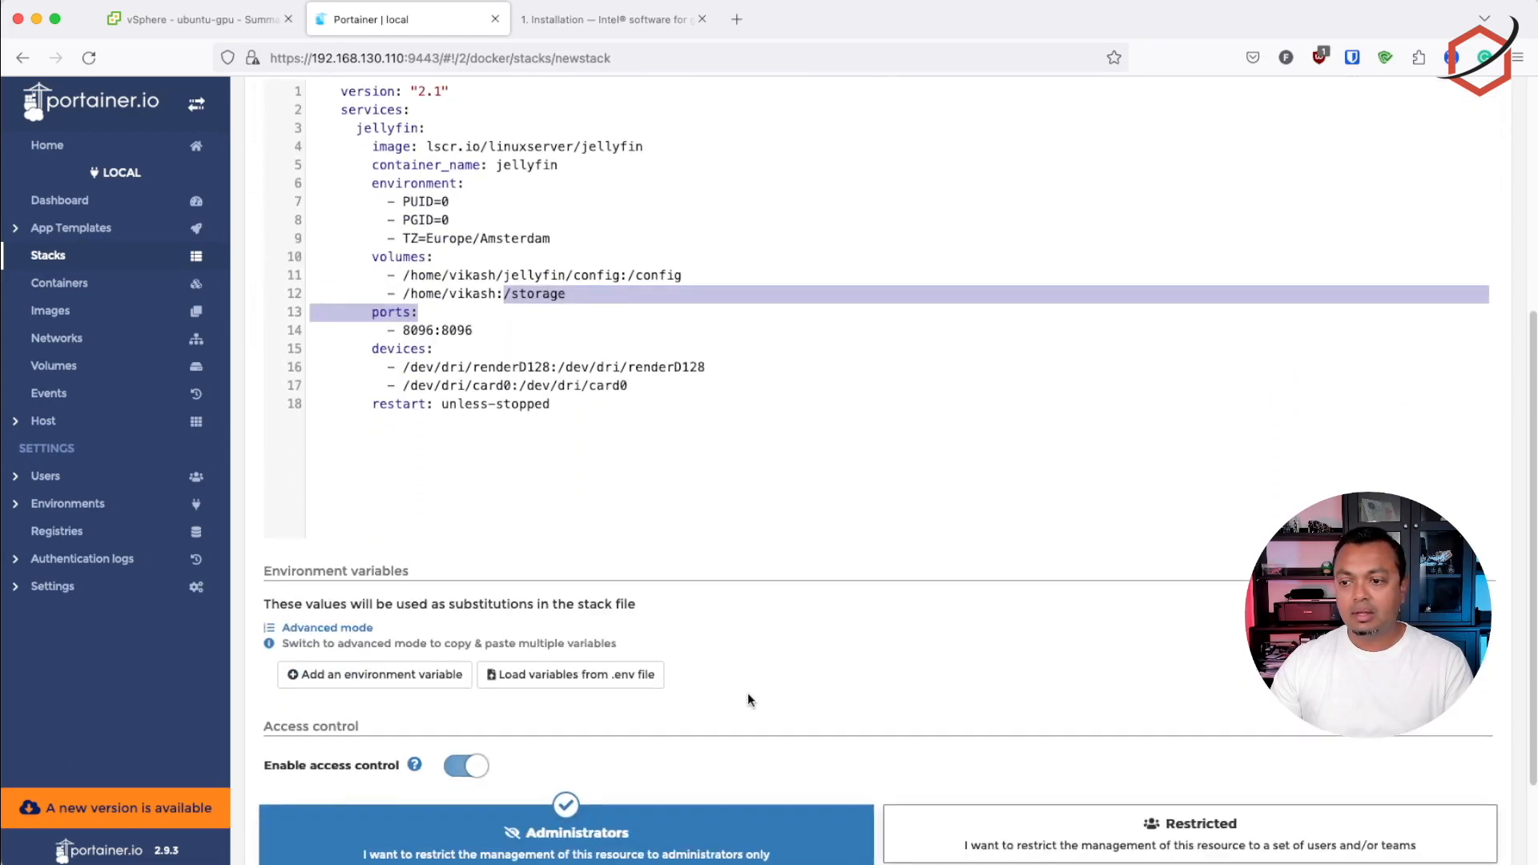
click(325, 810)
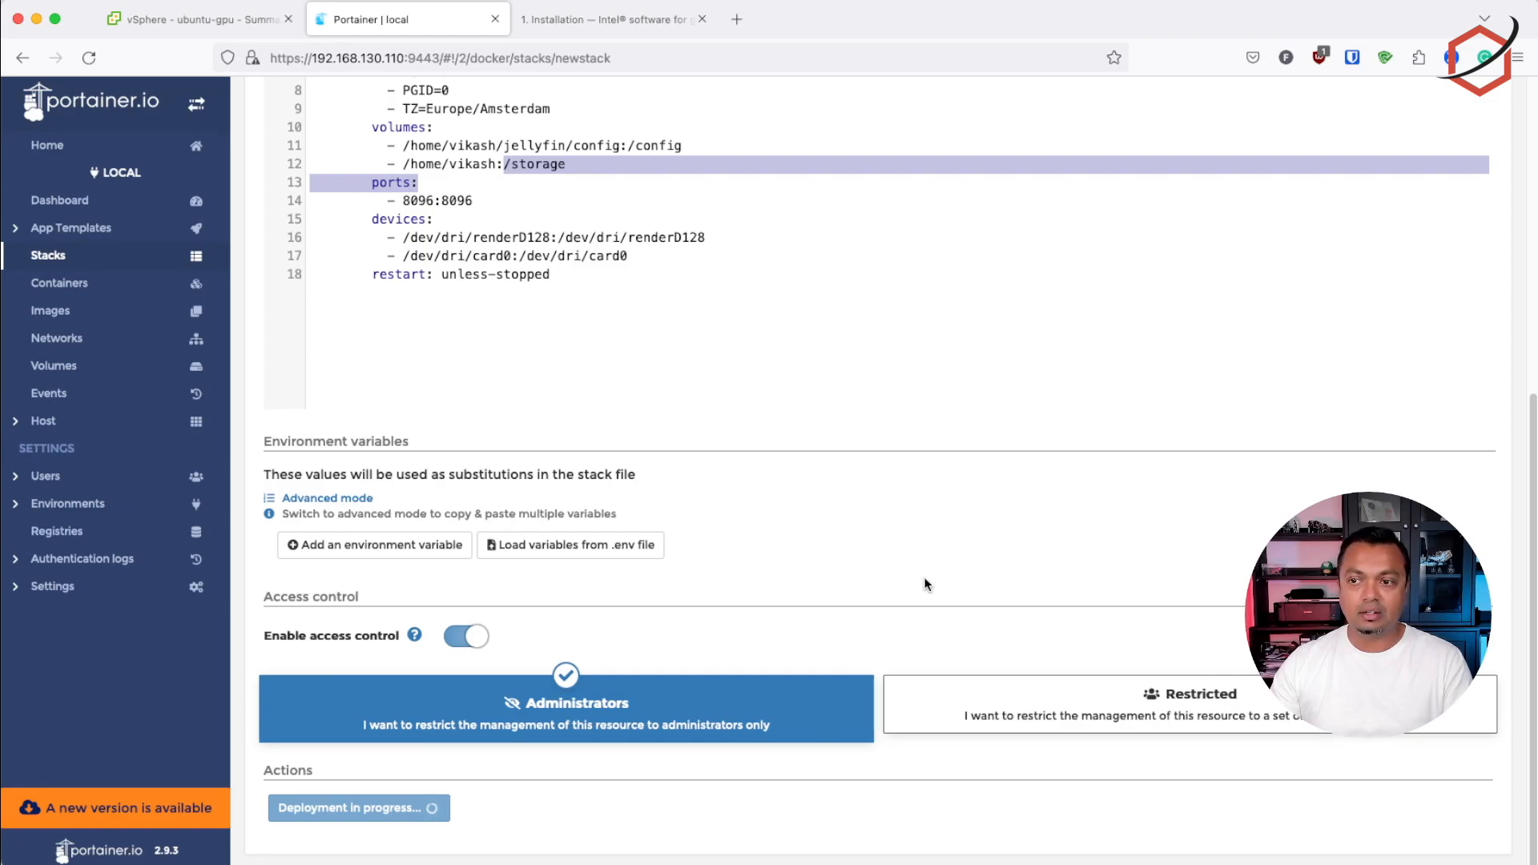
scroll(924, 578, up, 6)
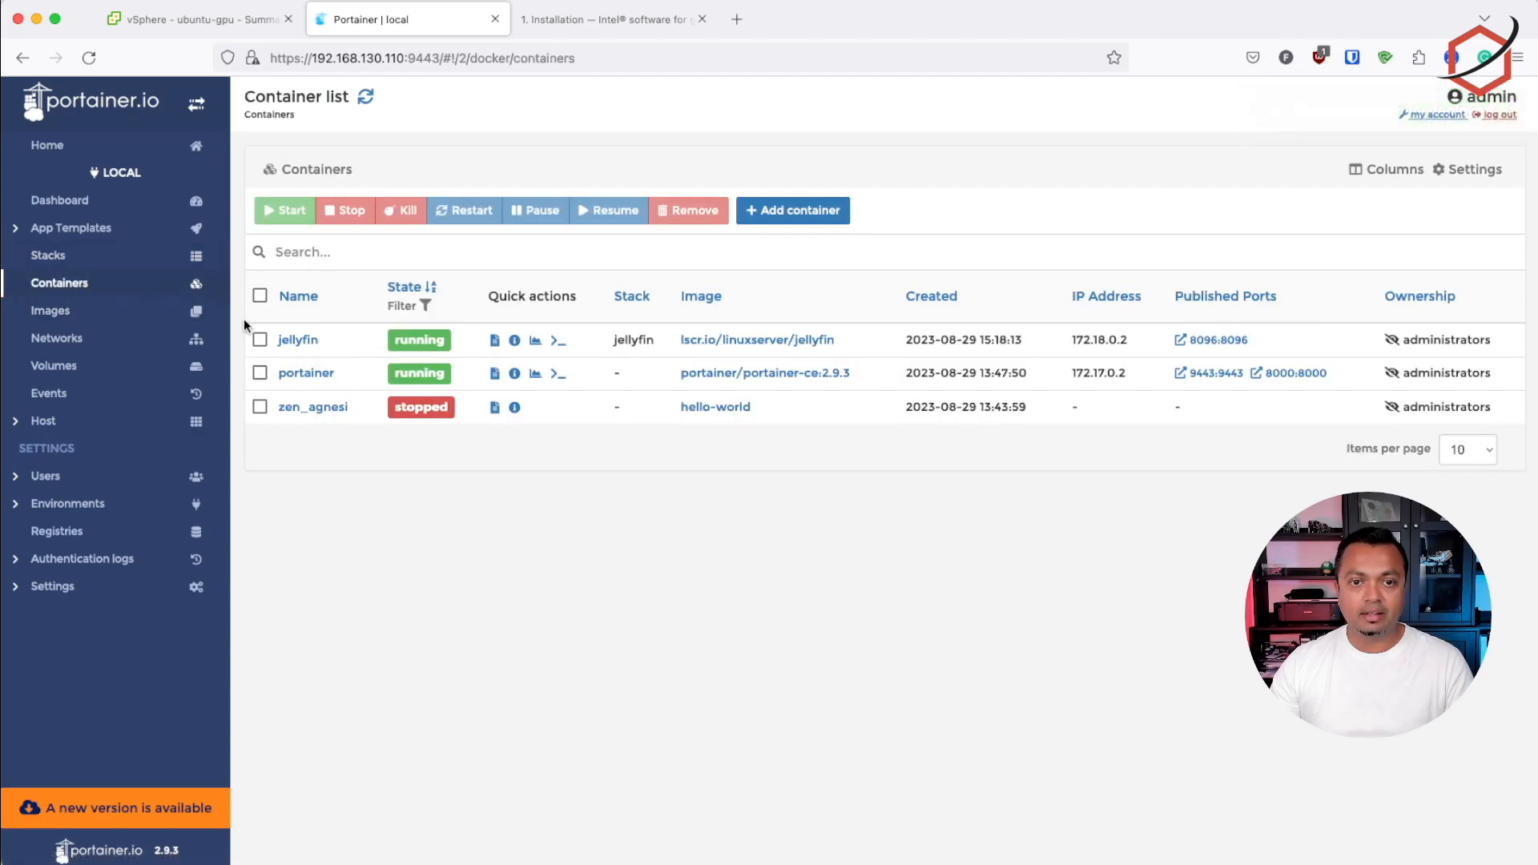
Open the jellyfin container's details and review its status, image, port configuration, environment variables and labels
click(293, 341)
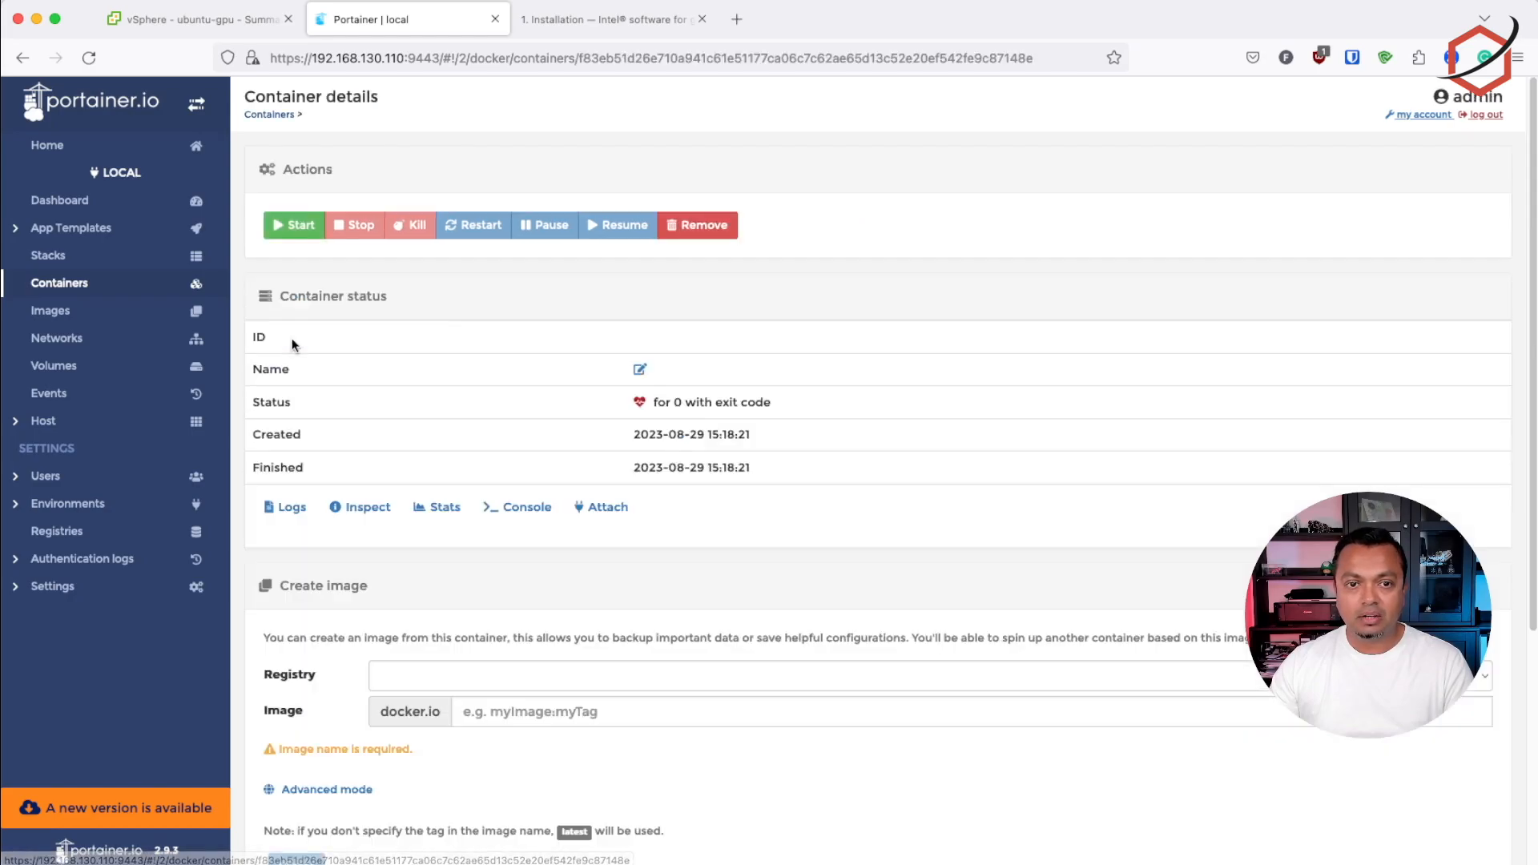
scroll(1105, 392, down, 10)
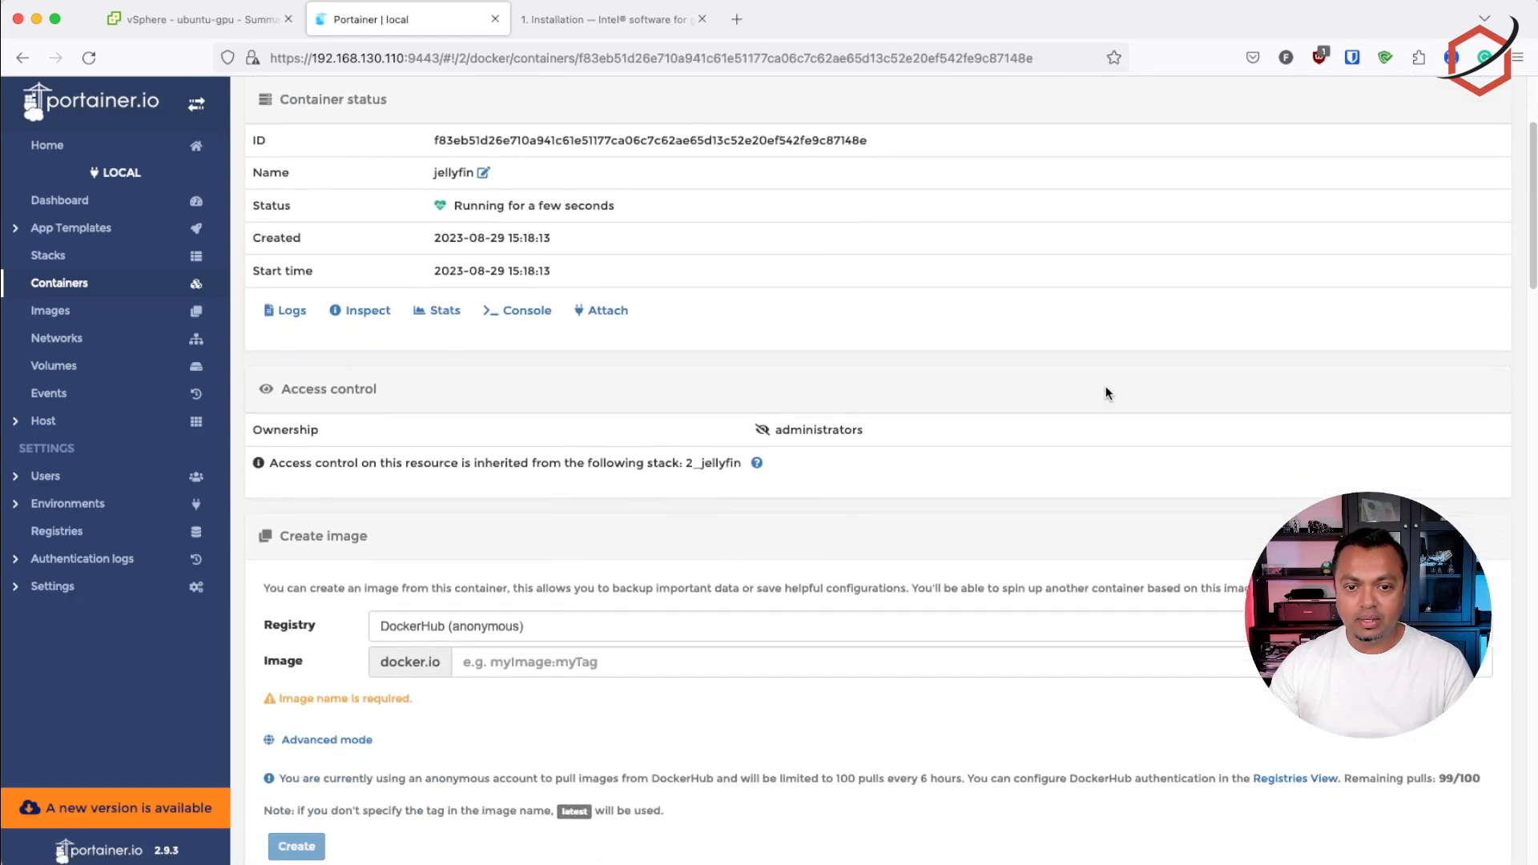
scroll(1106, 393, down, 1)
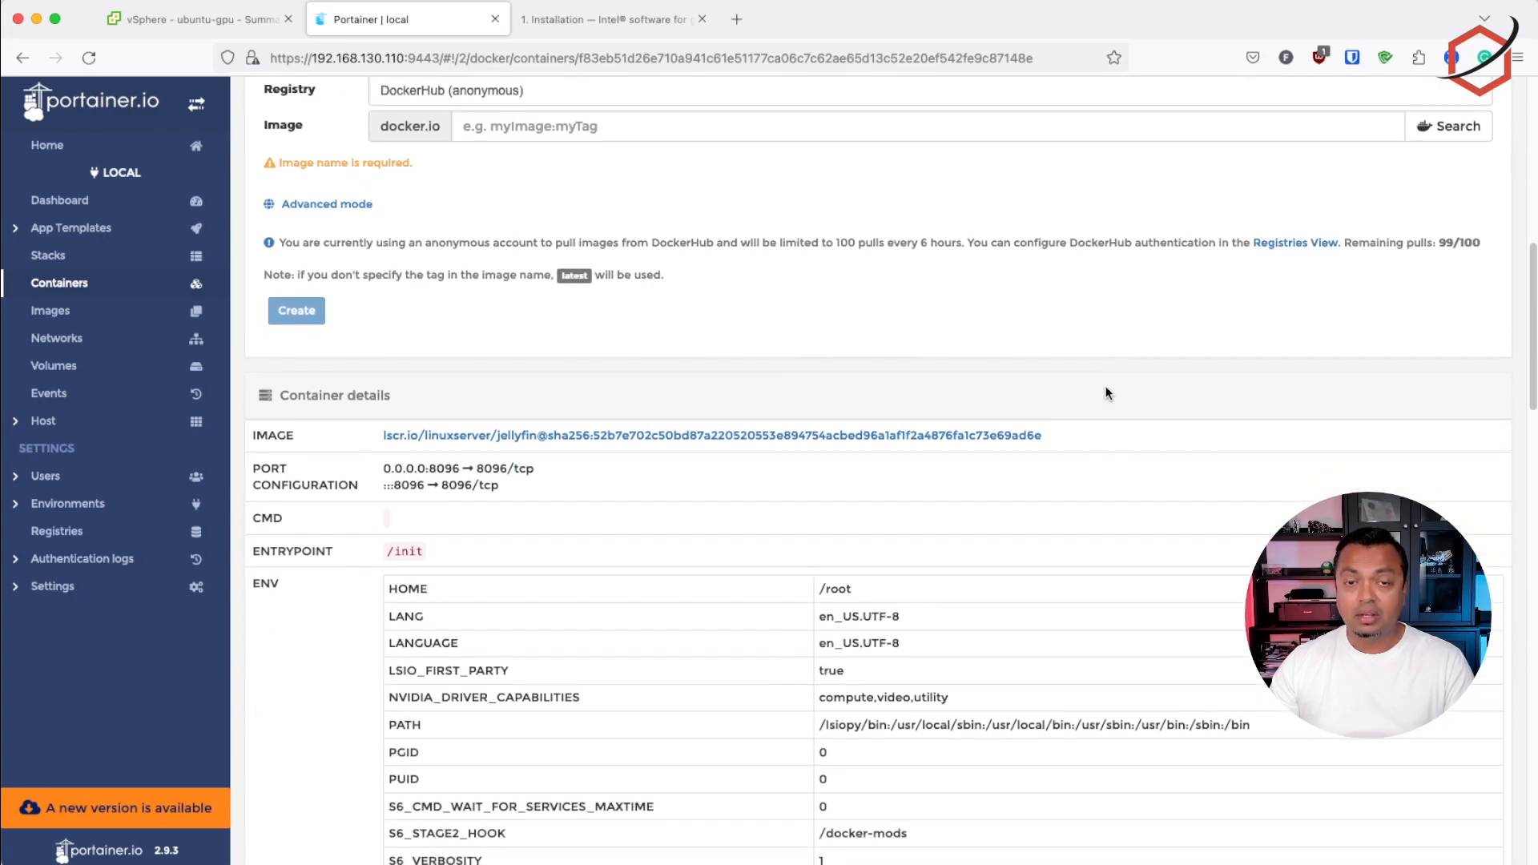
scroll(1106, 392, down, 4)
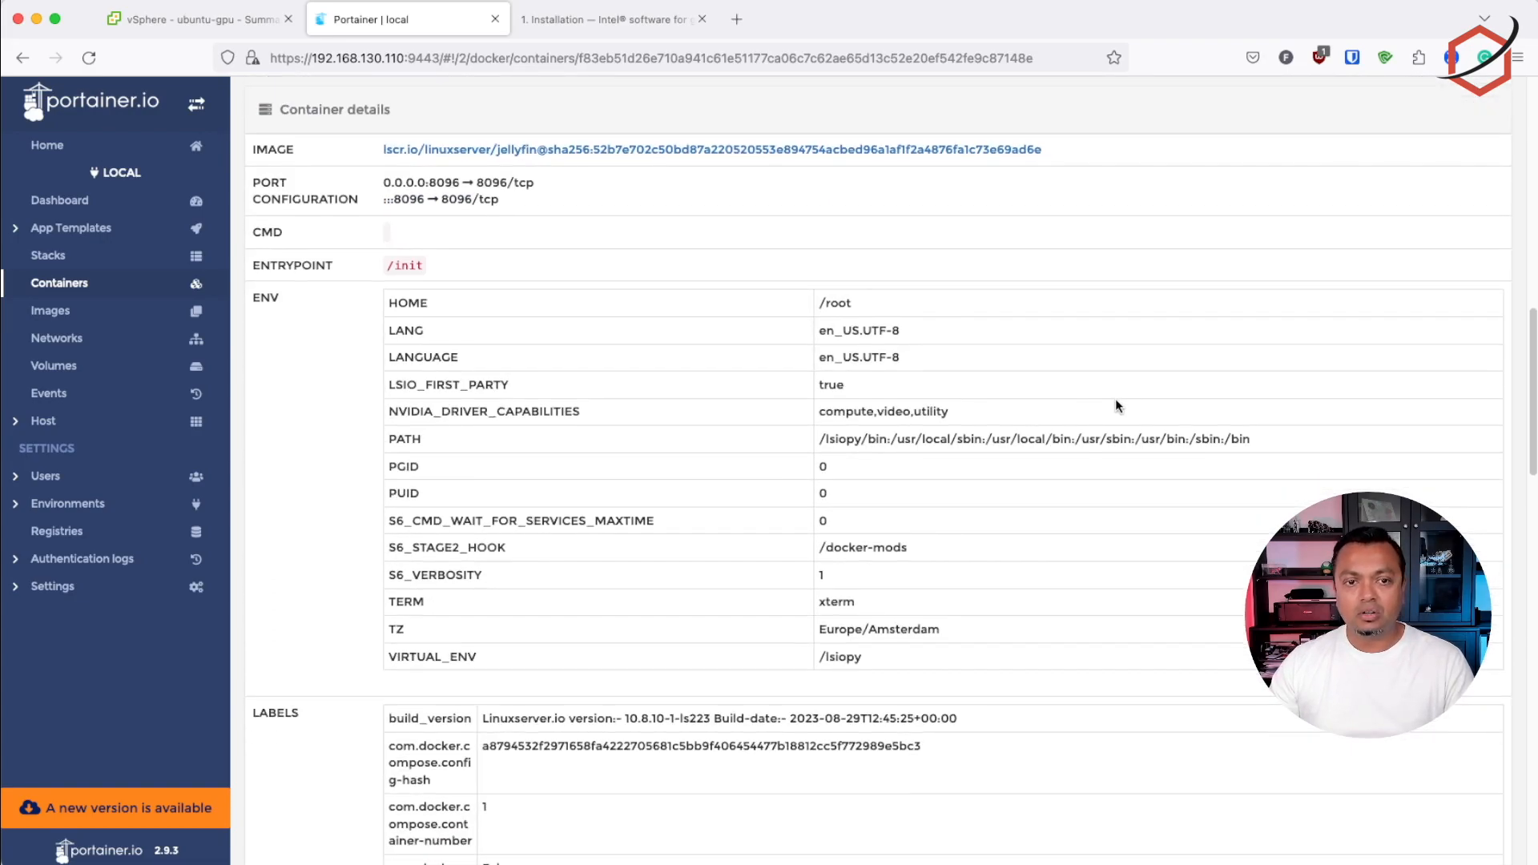
scroll(1125, 403, down, 2)
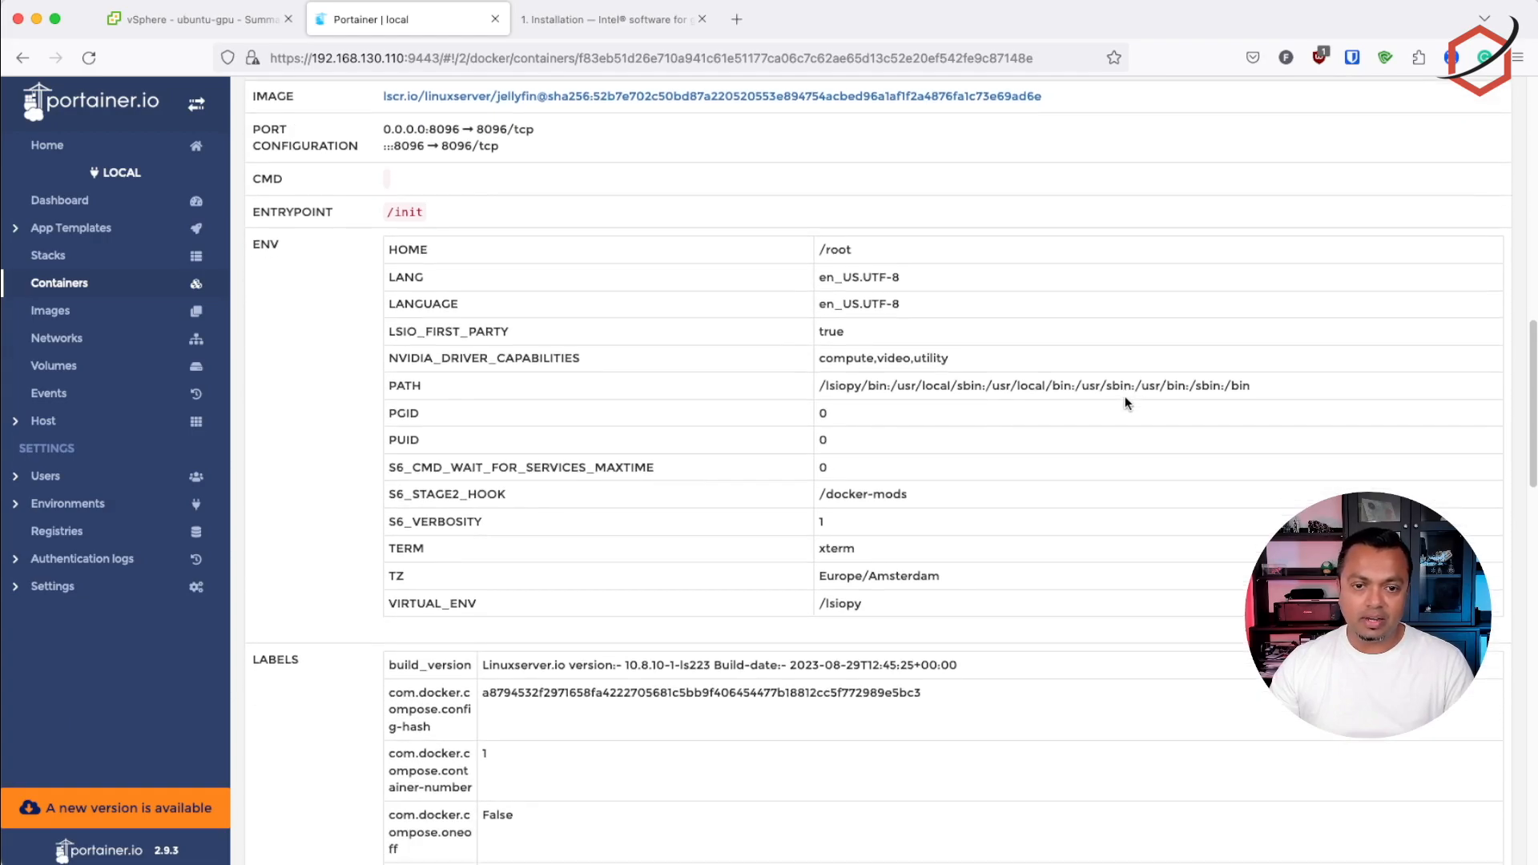
scroll(1125, 402, down, 1)
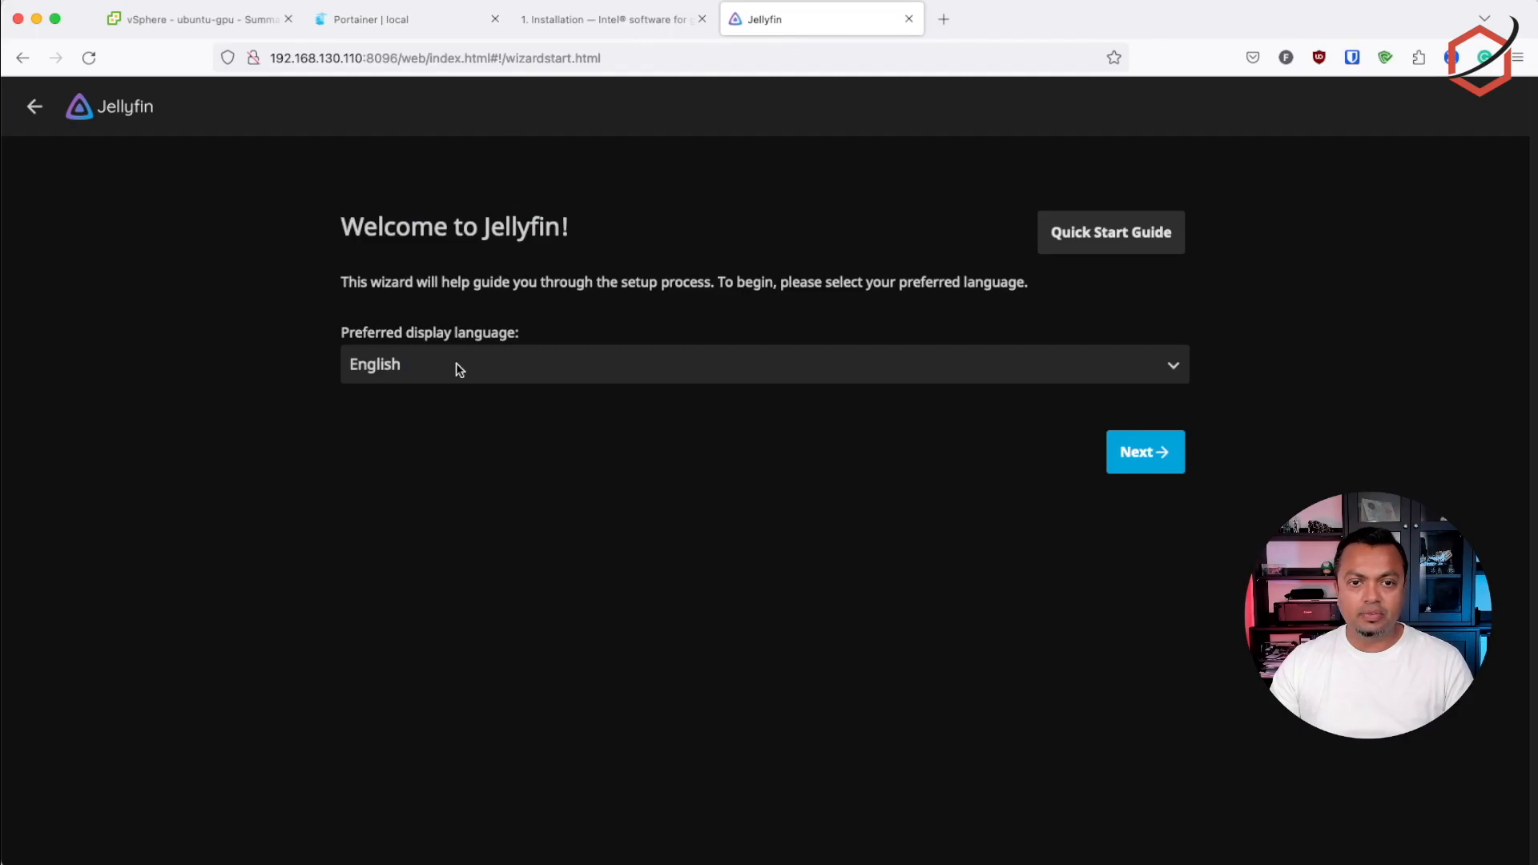
Keep English as the display language, set up the root admin account with its password and confirmation, and decline saving the credentials in Bitwarden
click(1136, 469)
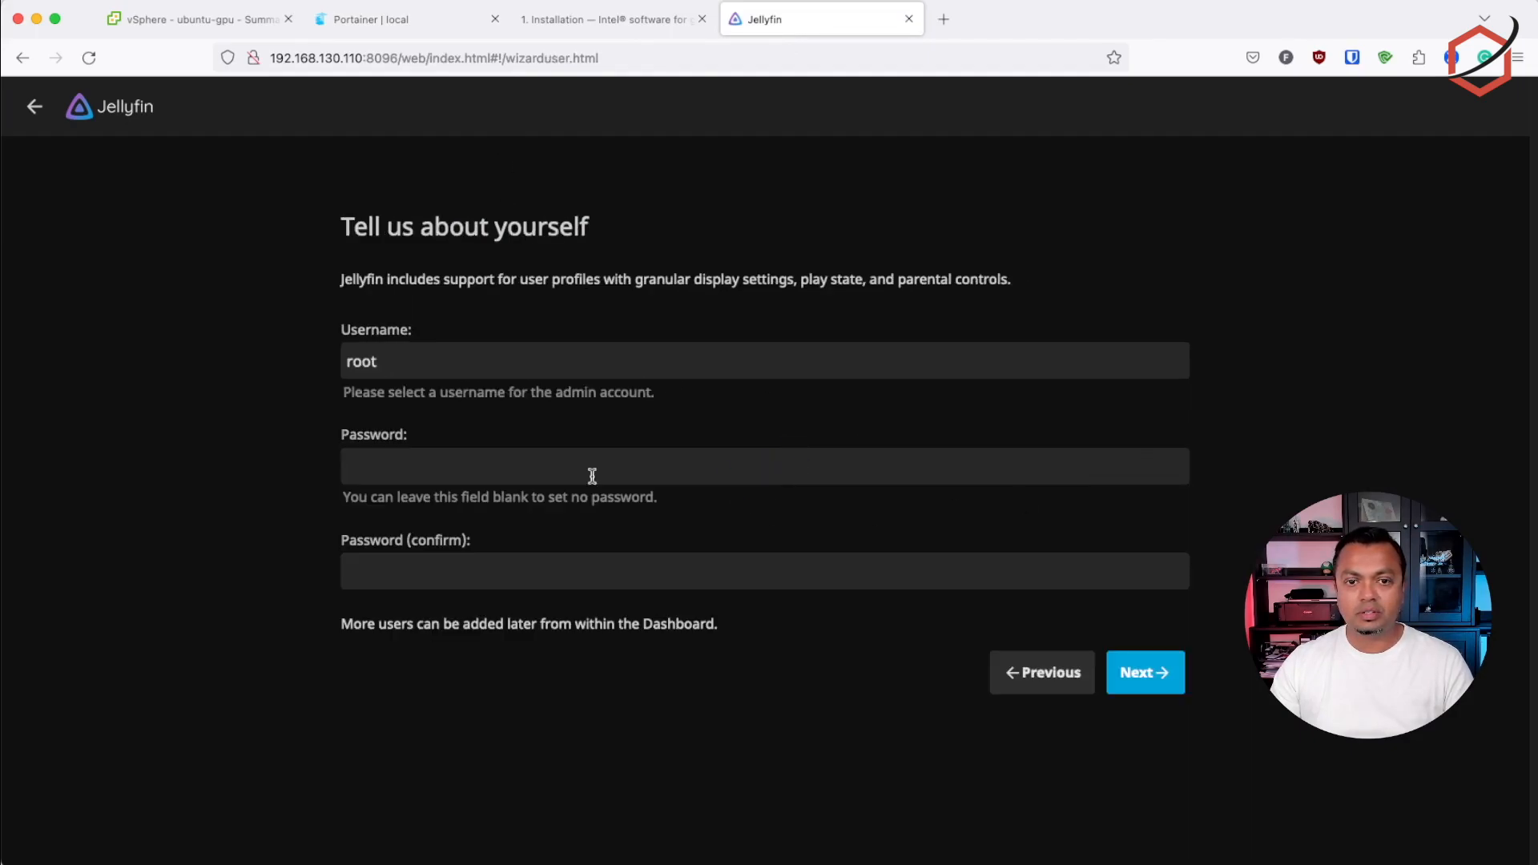
click(454, 457)
text(••)
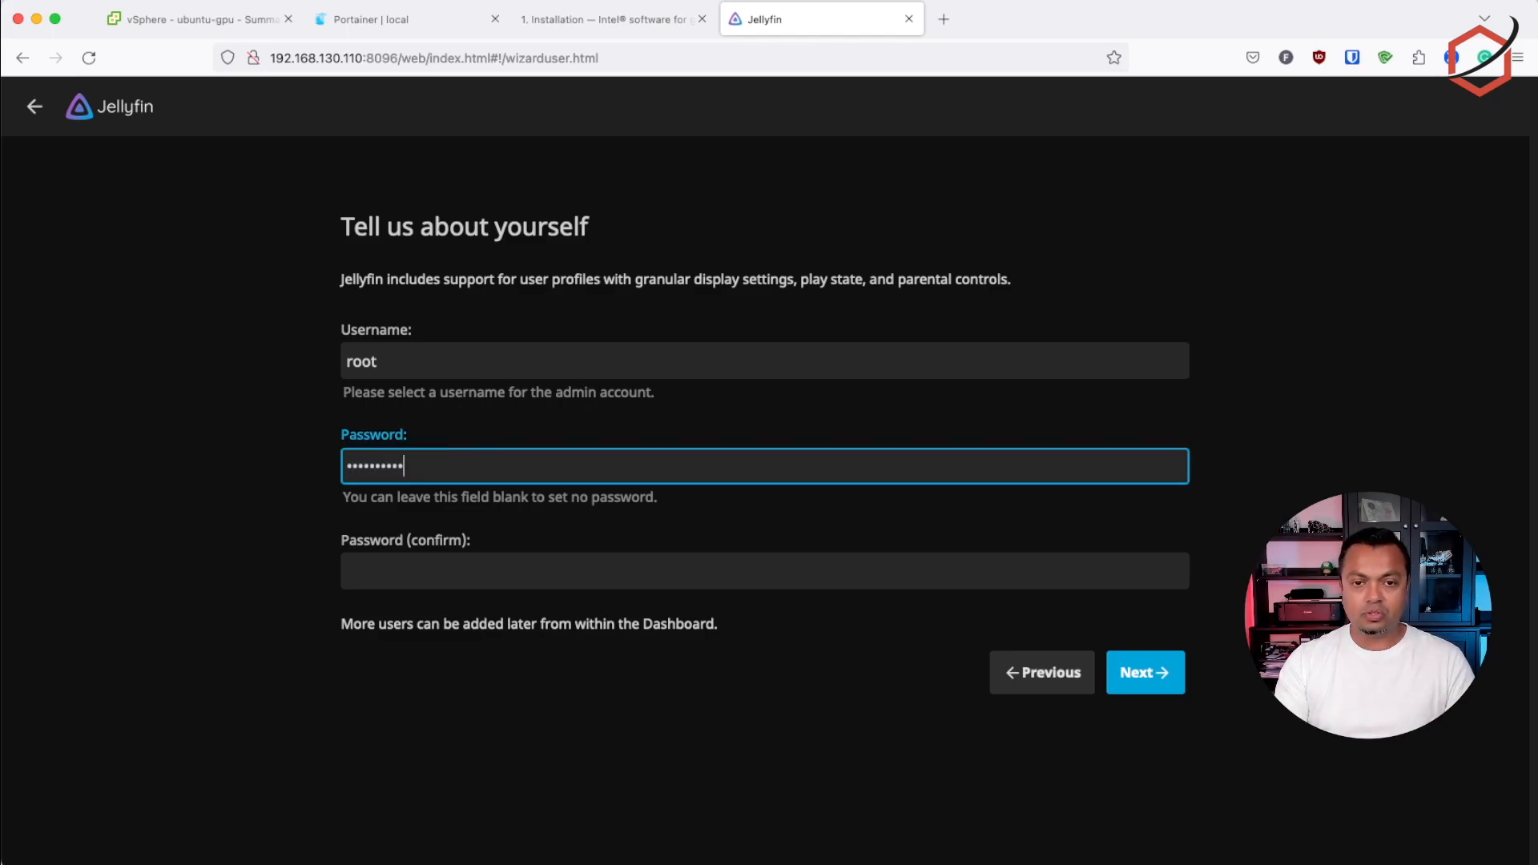
key(Tab)
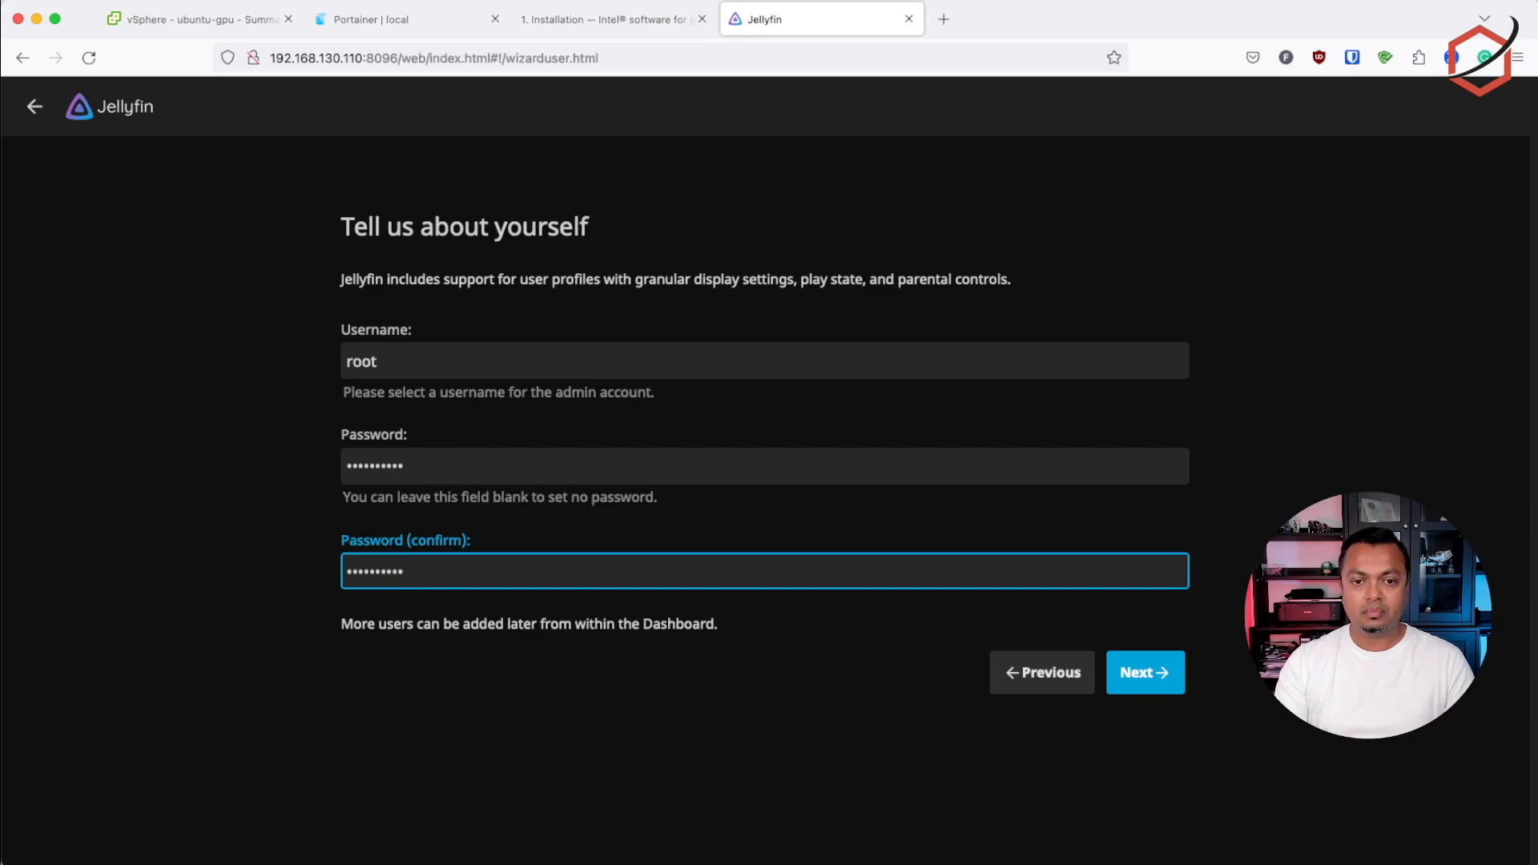
click(1147, 675)
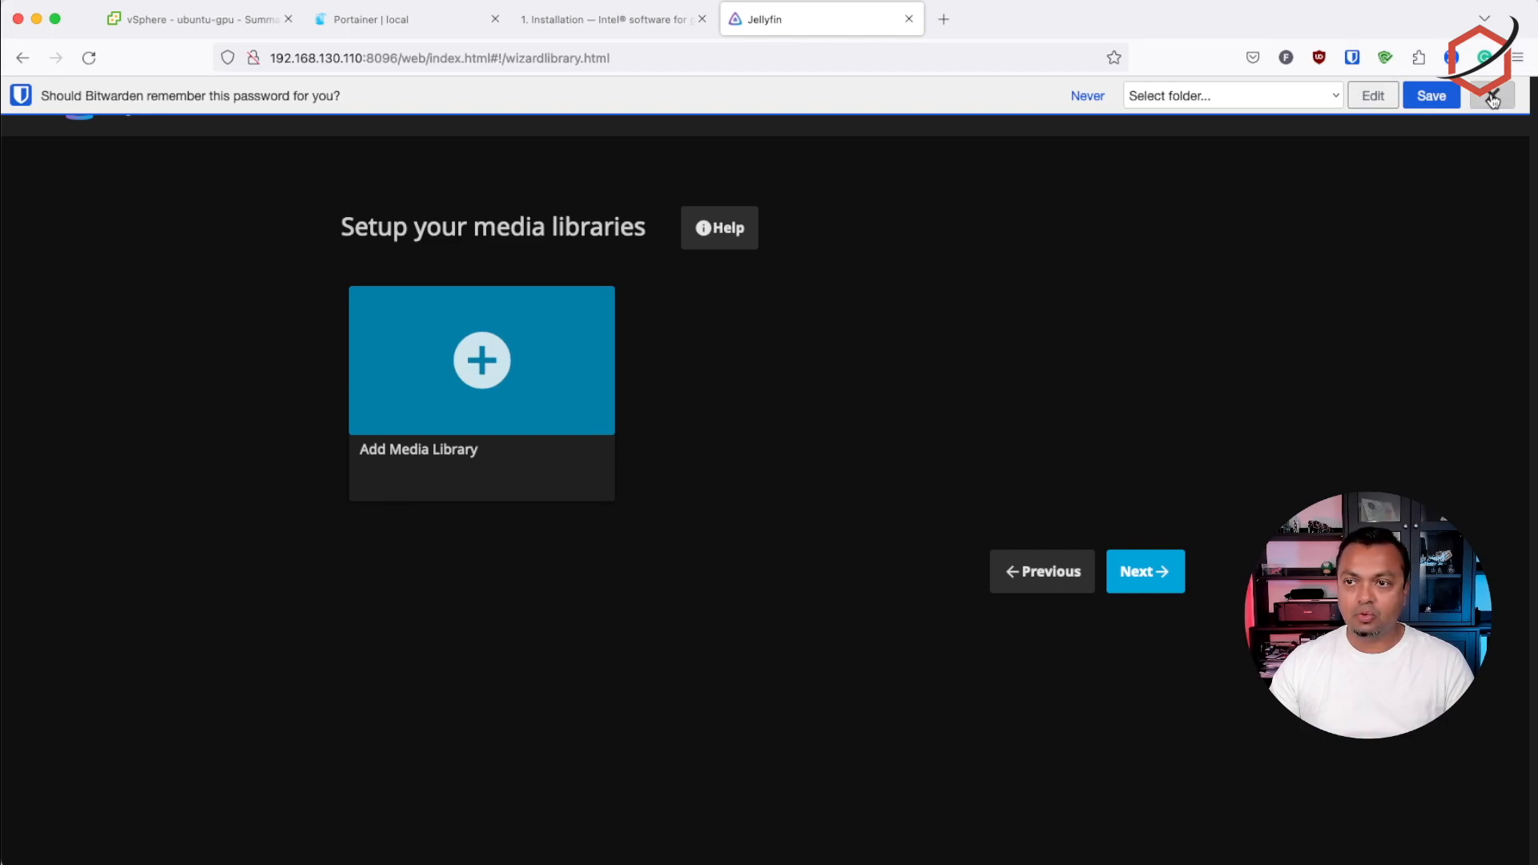
click(1096, 98)
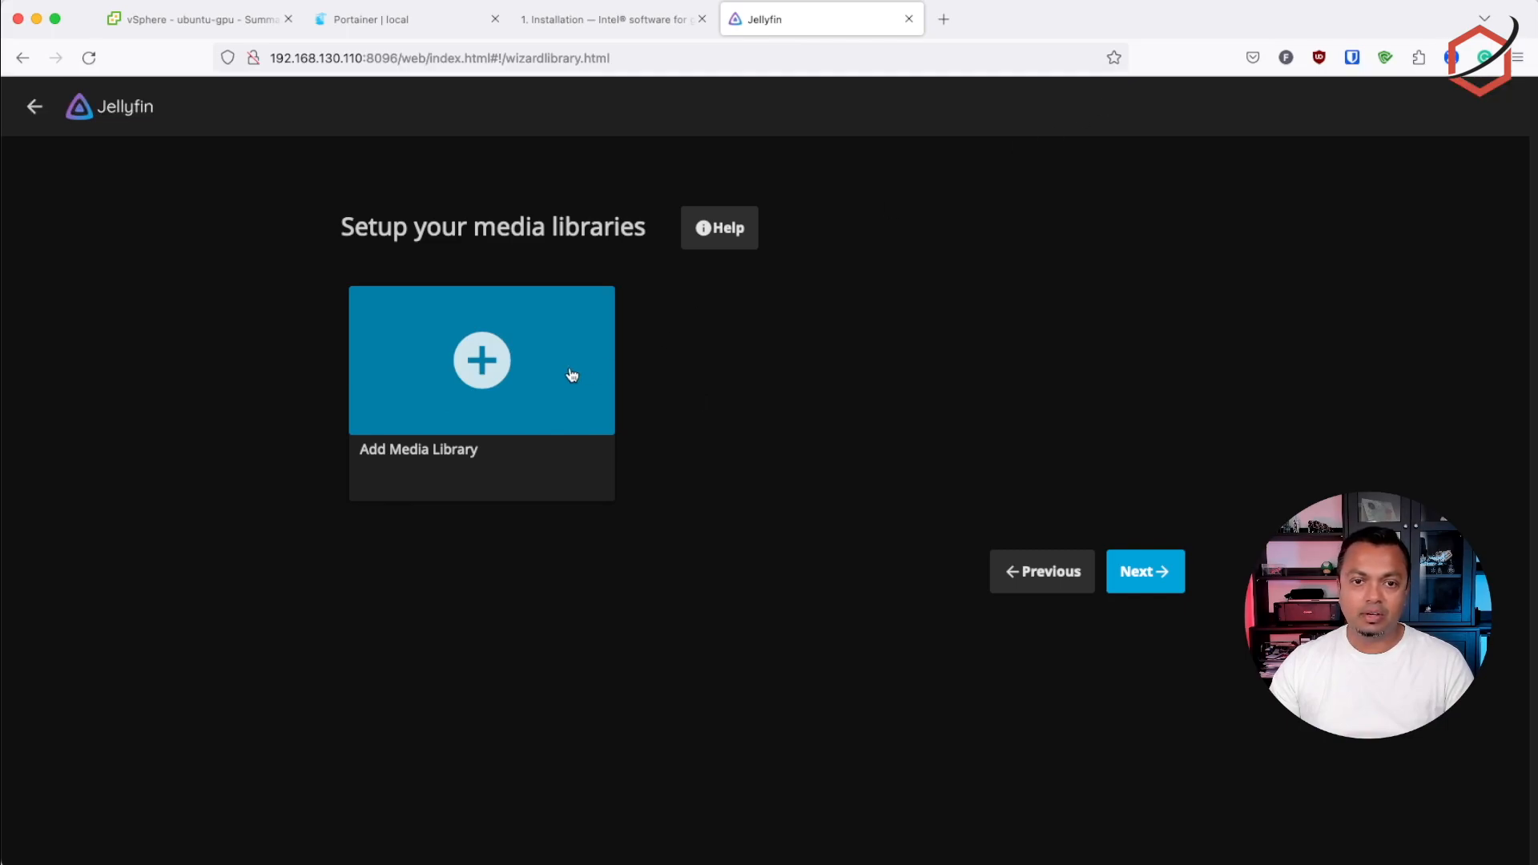
Set up a Movies media library named Movies that uses the /storage folder
click(491, 365)
click(593, 306)
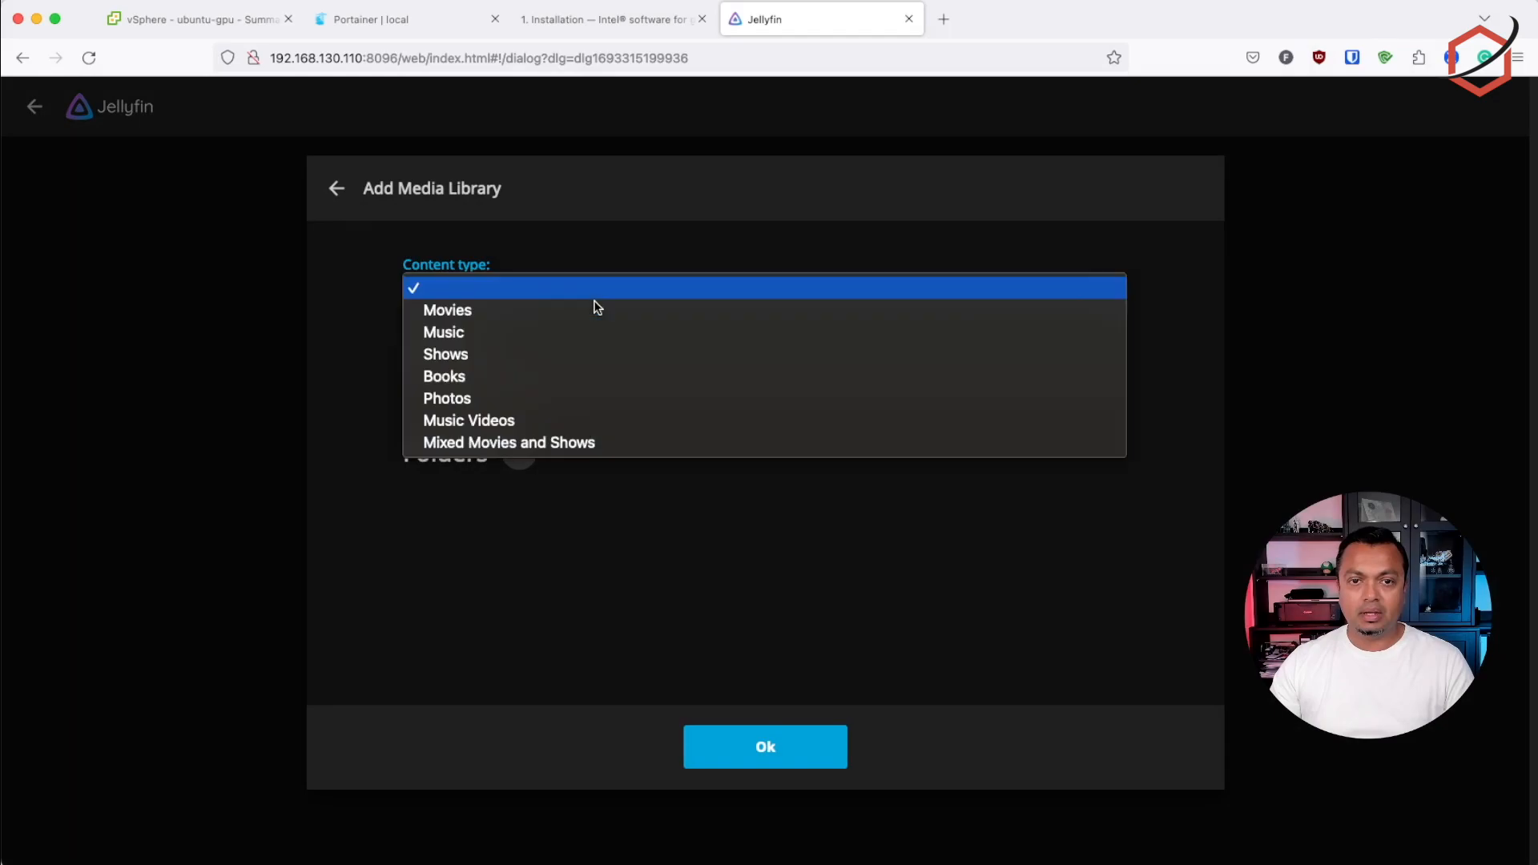
click(541, 310)
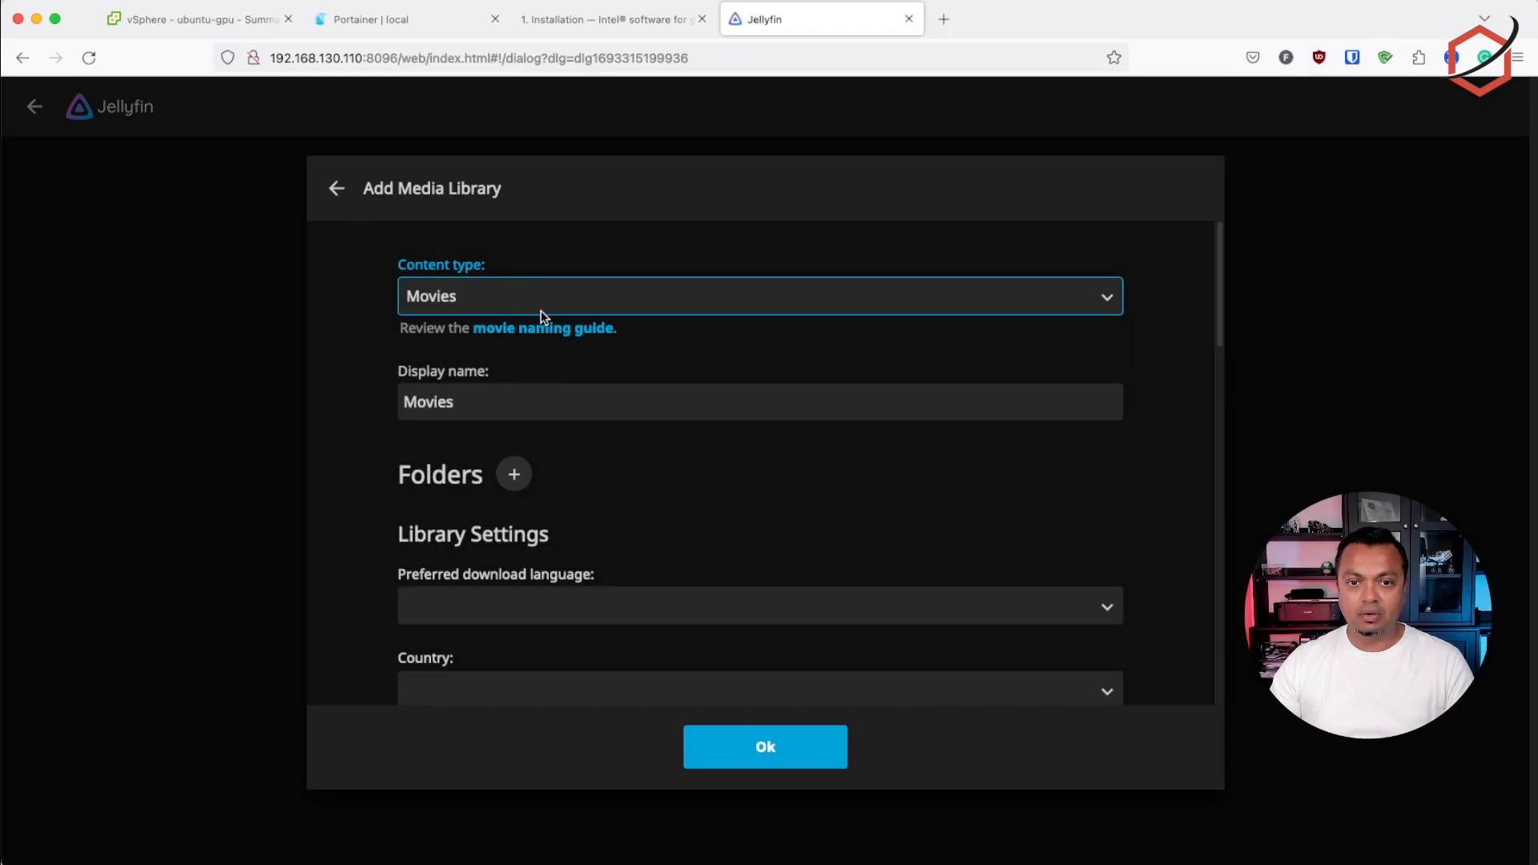
click(537, 395)
click(514, 476)
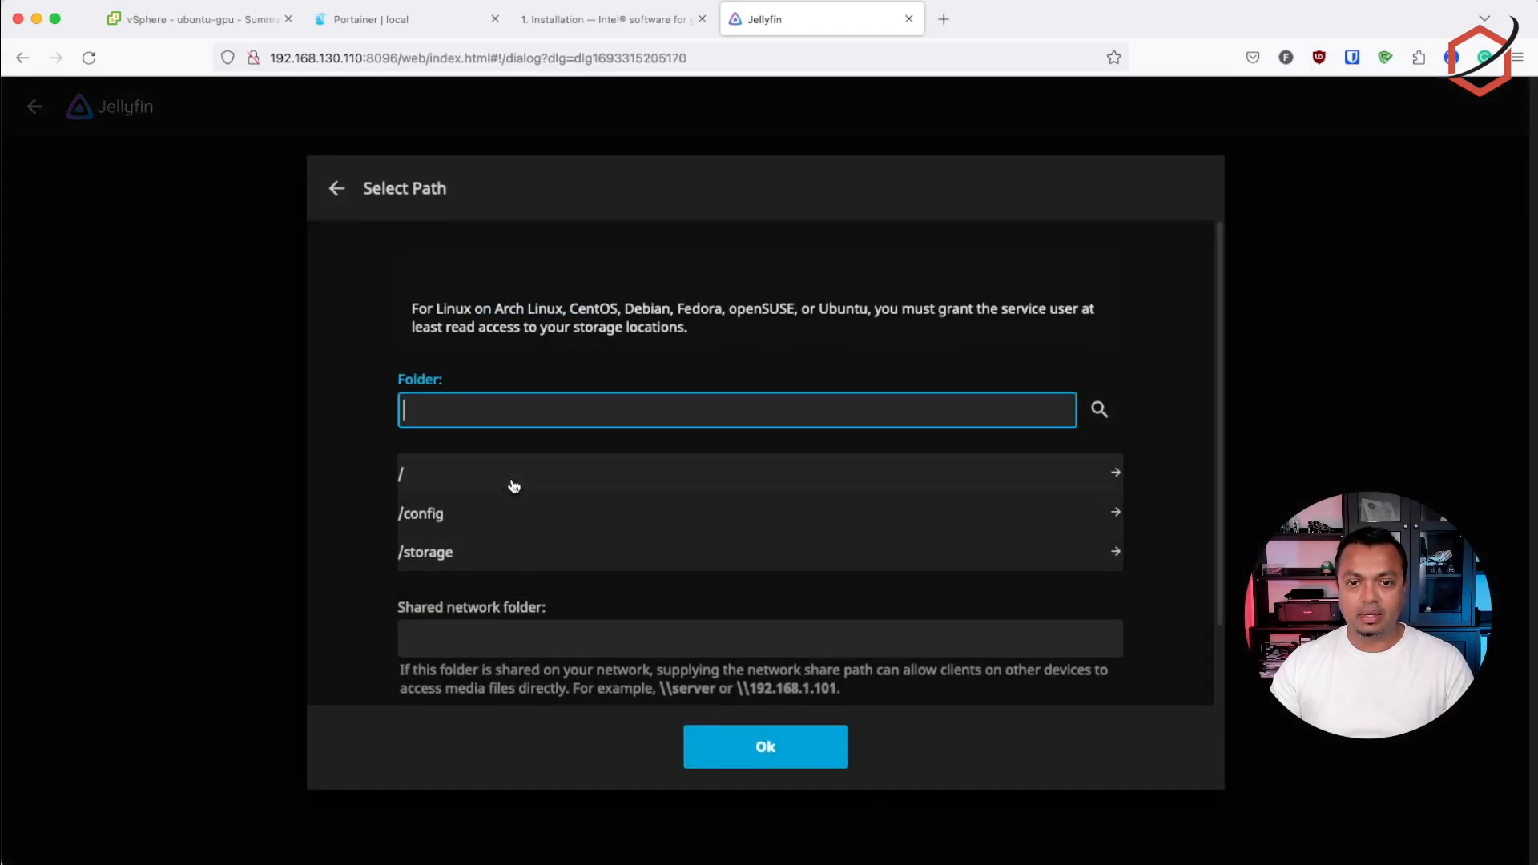
click(452, 558)
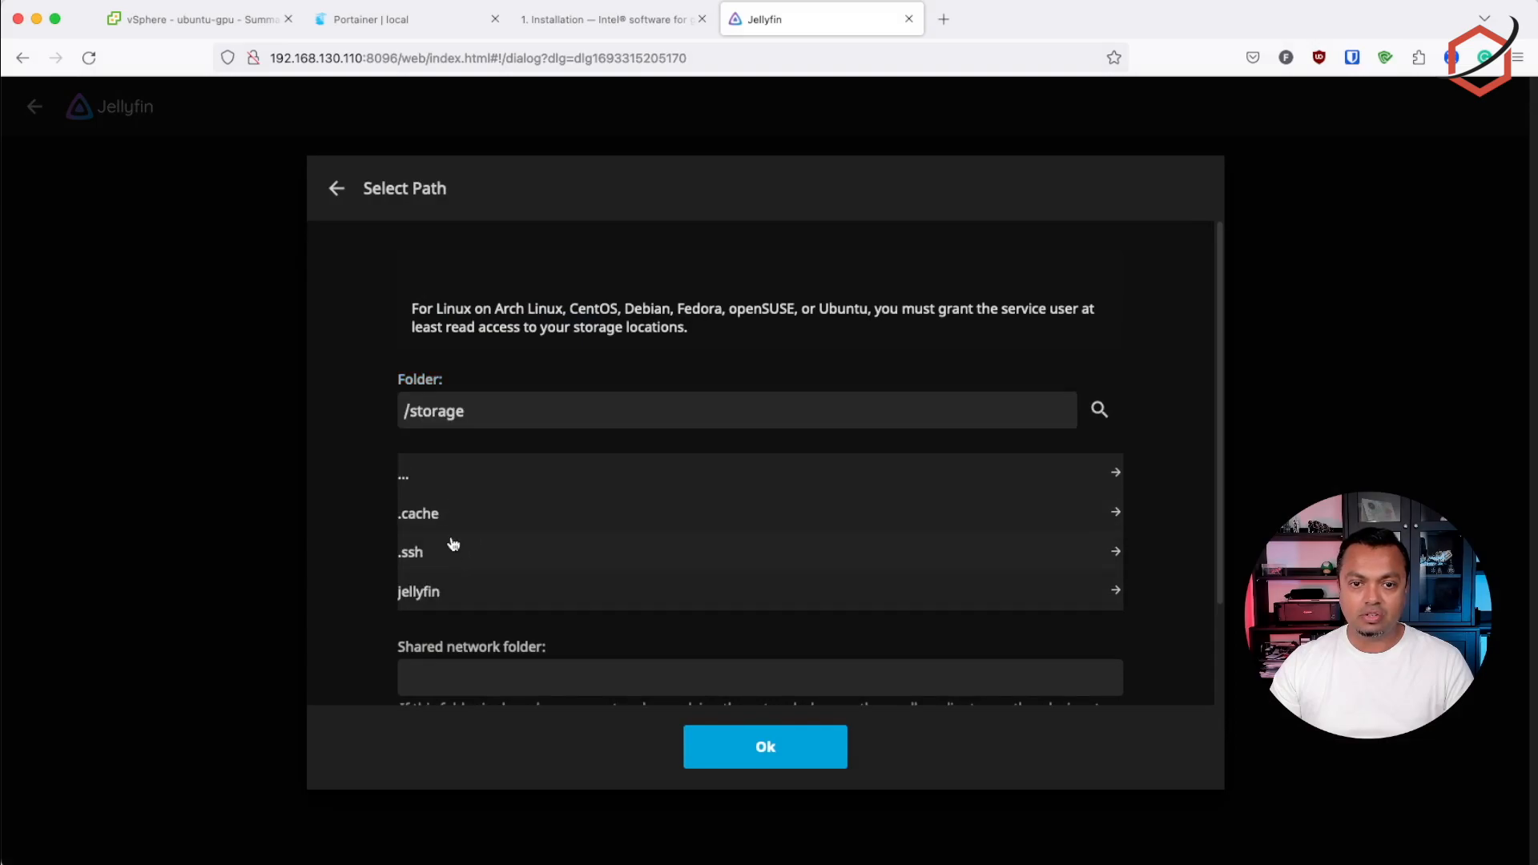
click(720, 749)
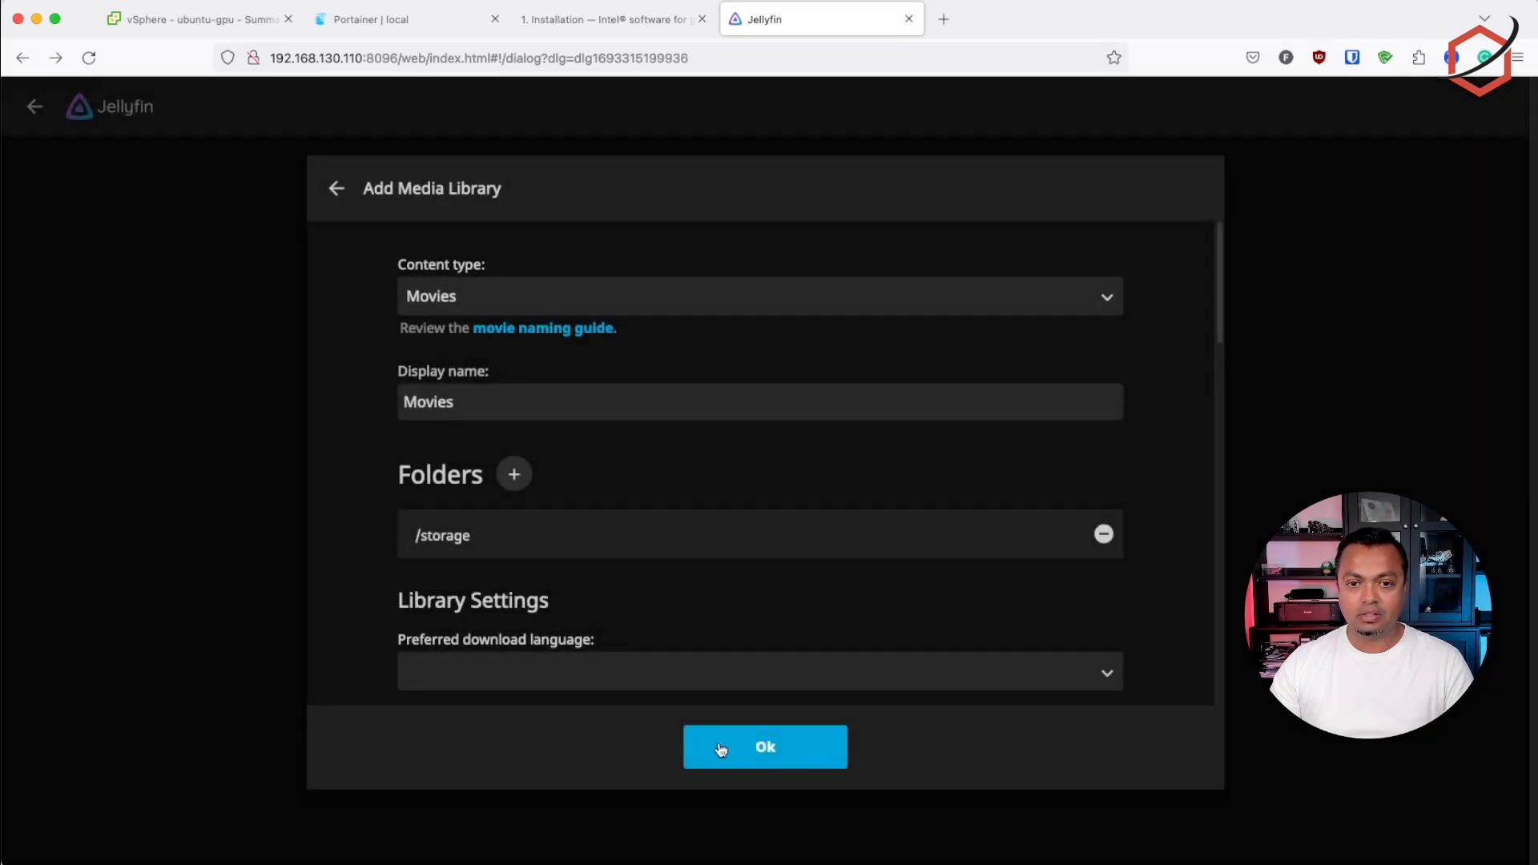
Review the Movies library's language, metadata, image fetcher and chapter image options, and save the library with the defaults
scroll(863, 555, down, 2)
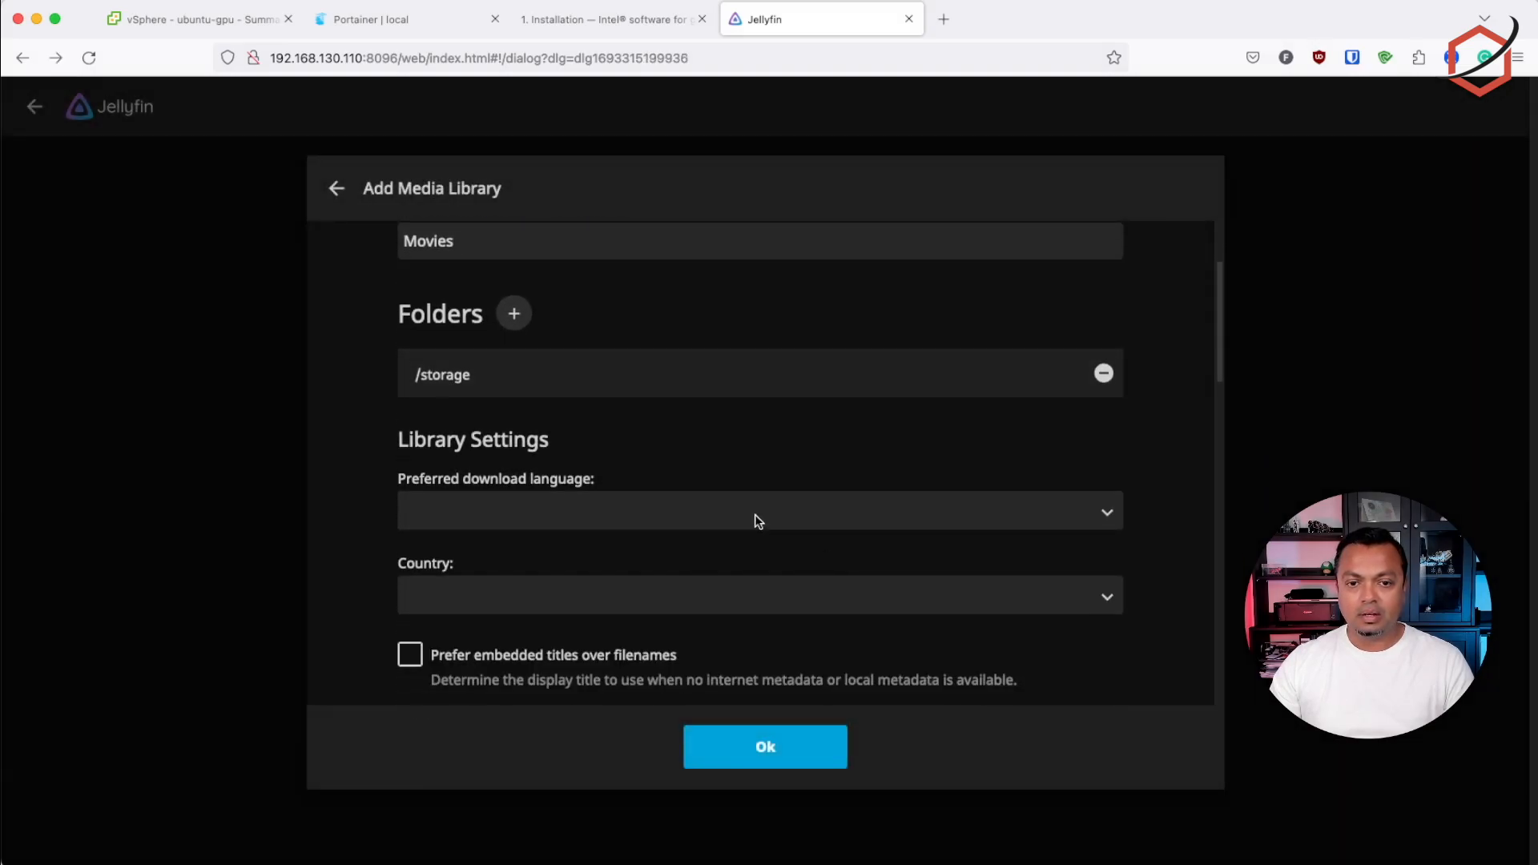
scroll(757, 521, down, 2)
scroll(764, 518, down, 3)
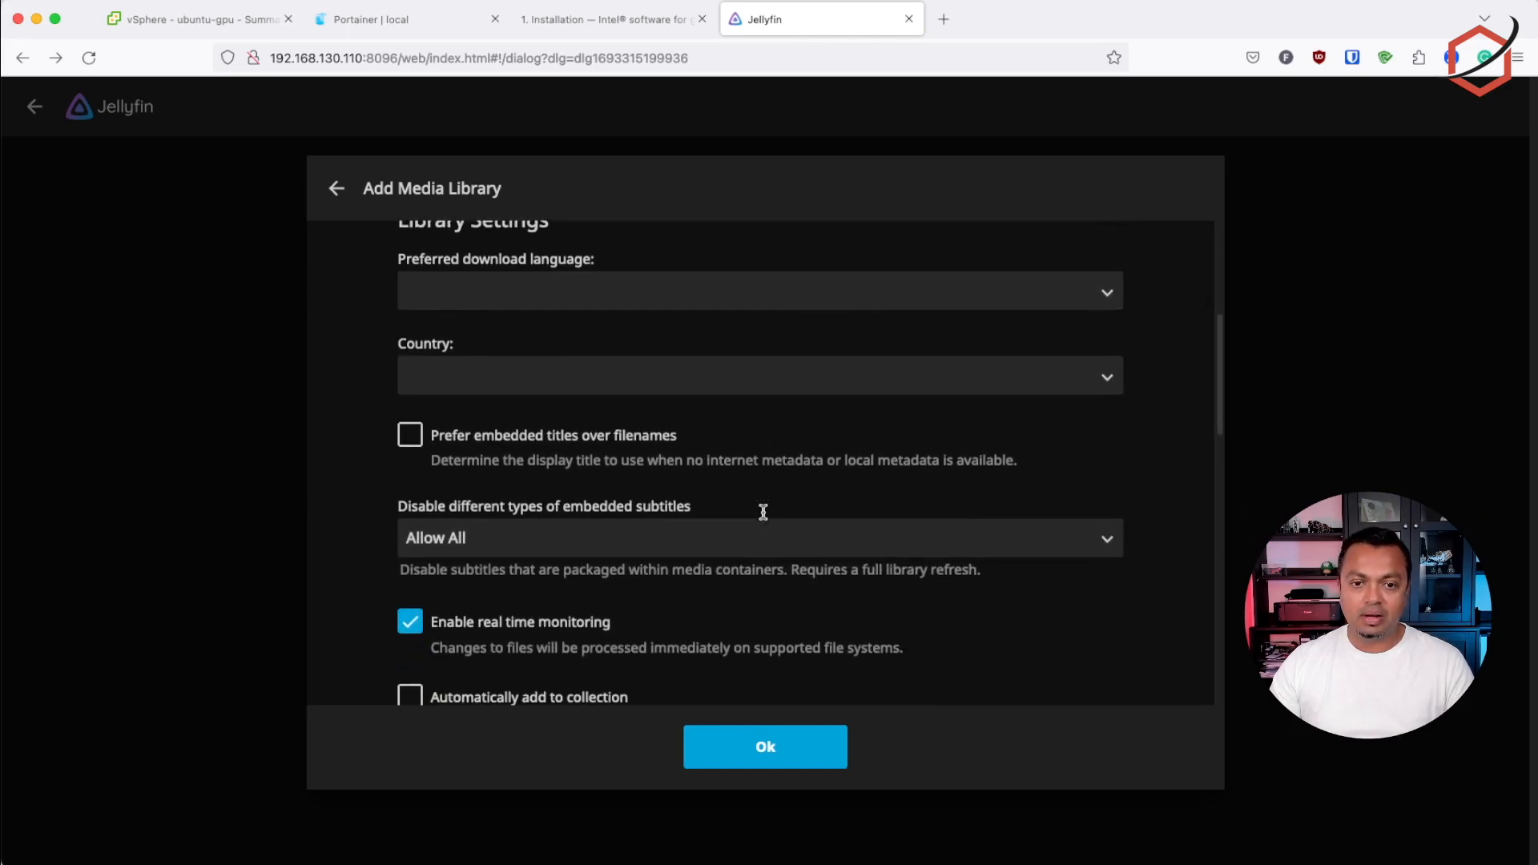
scroll(768, 520, down, 1)
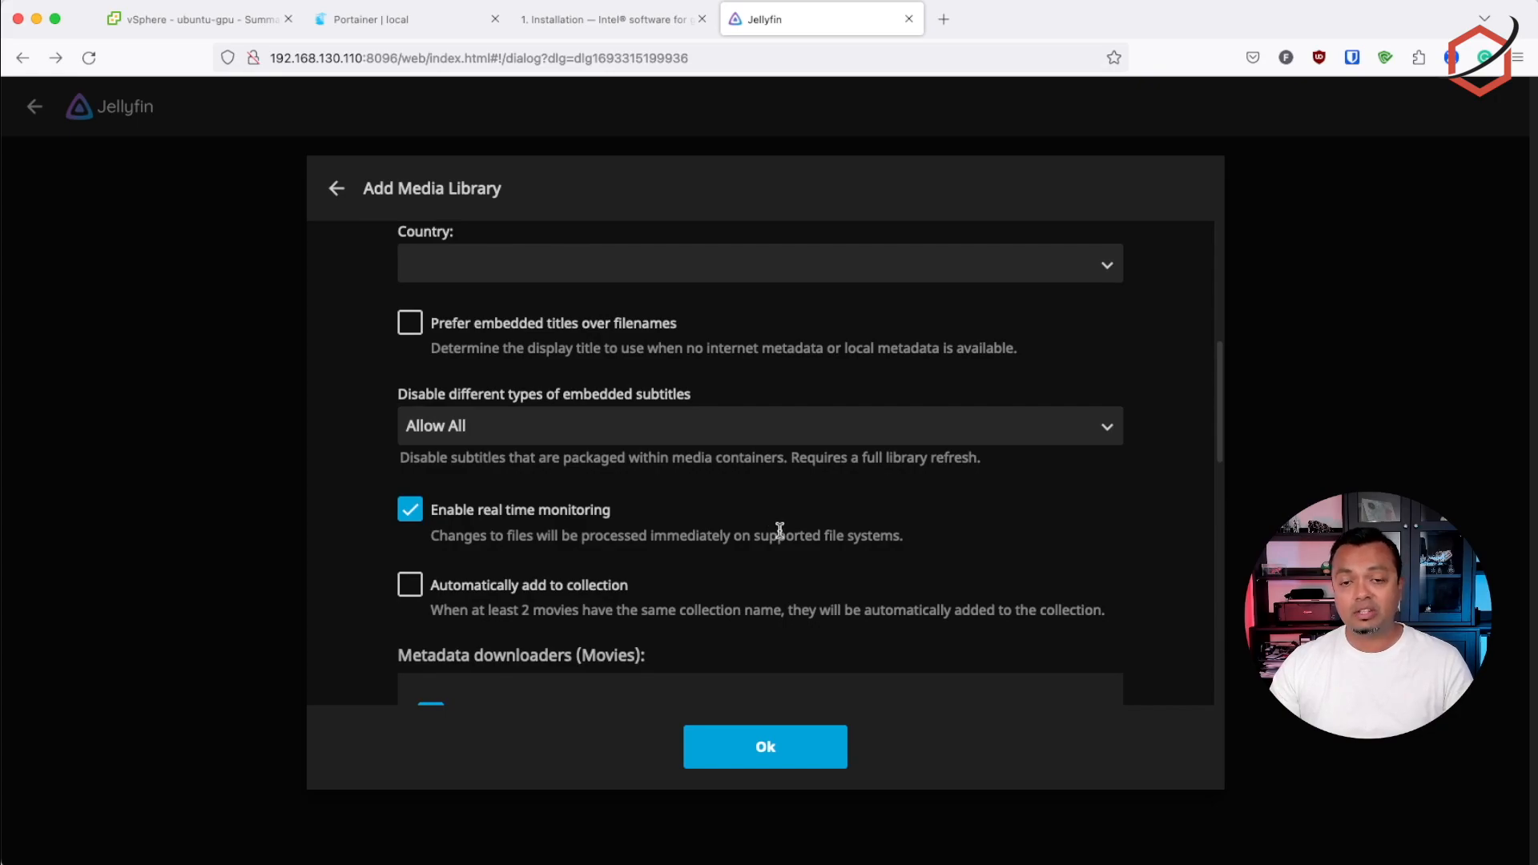
scroll(782, 525, down, 2)
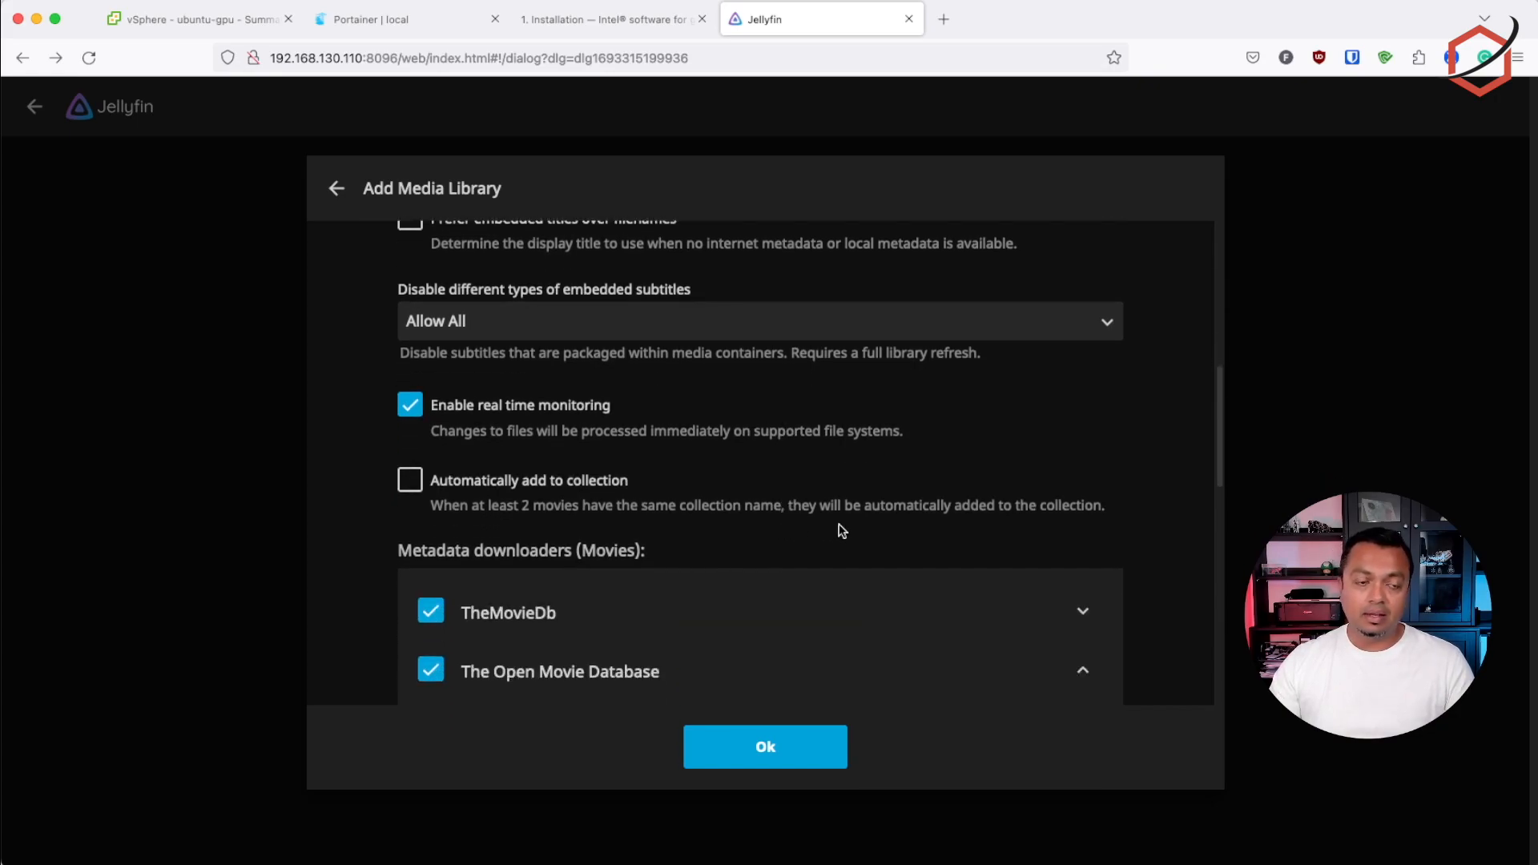
scroll(849, 527, down, 4)
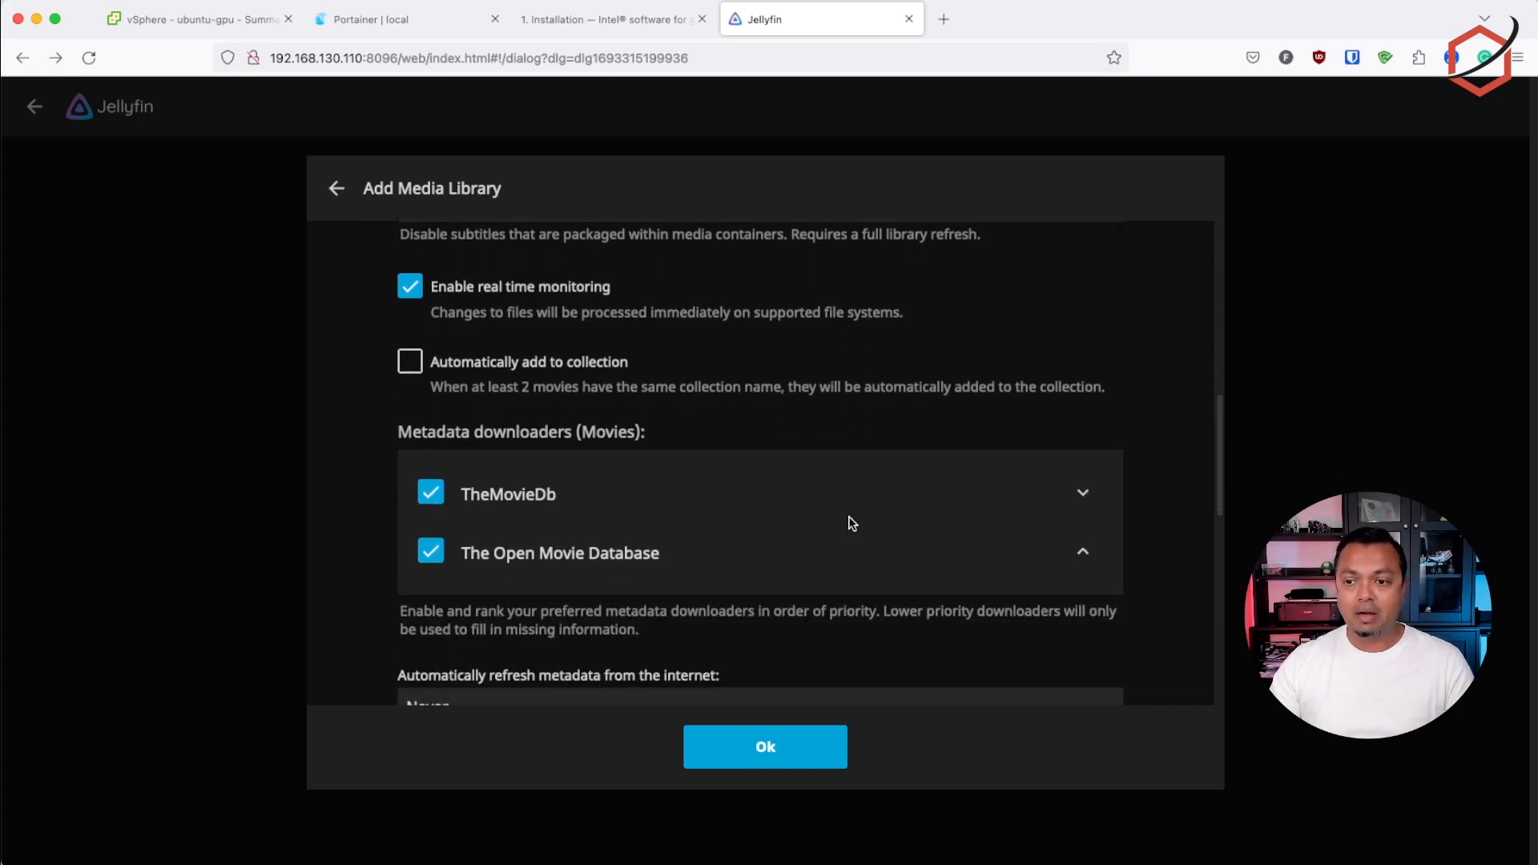
scroll(852, 524, down, 7)
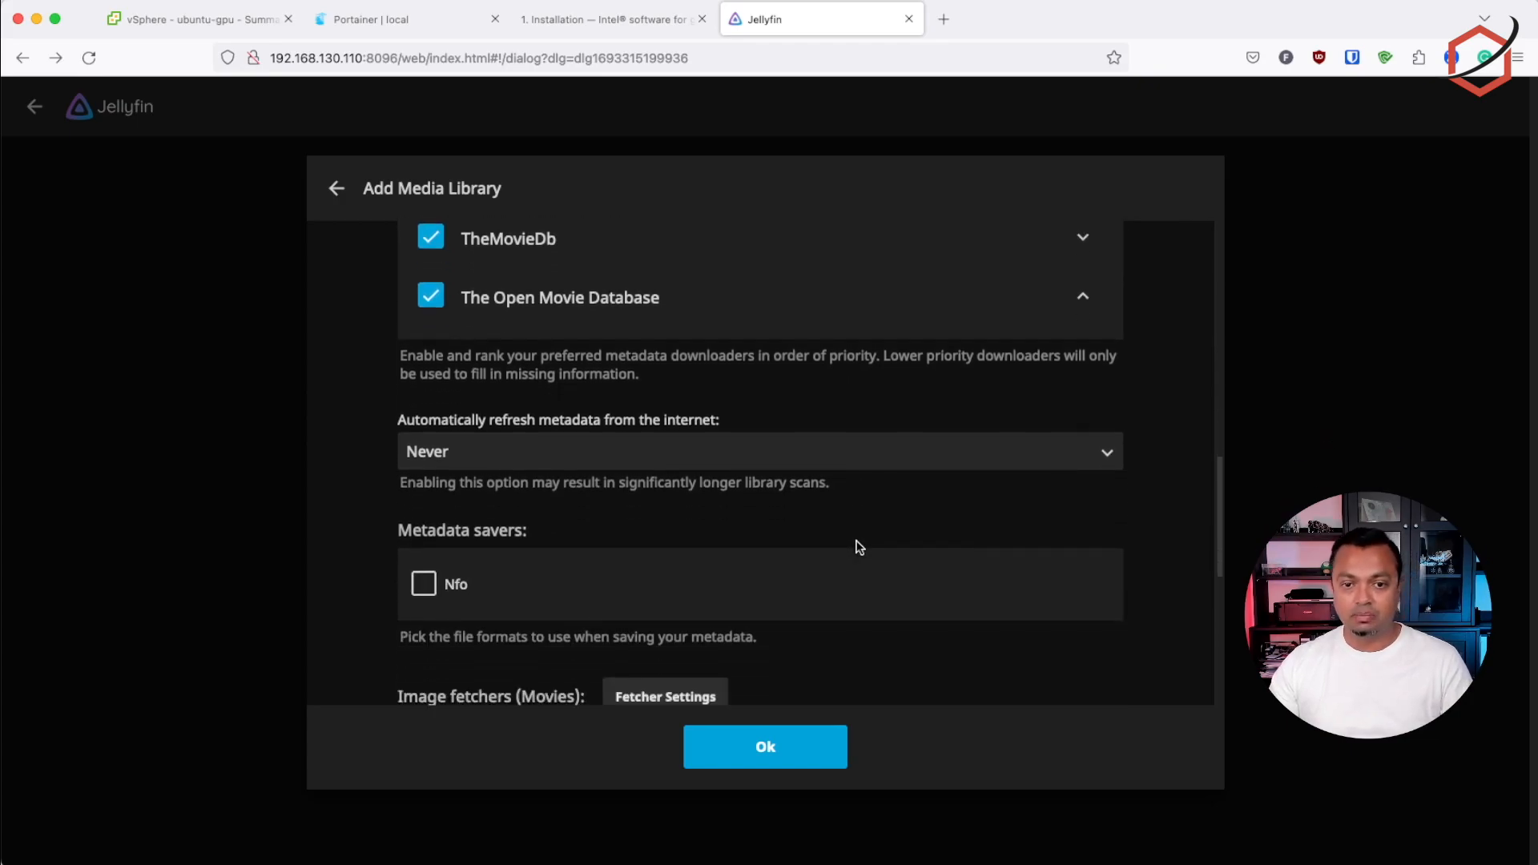
scroll(860, 547, down, 8)
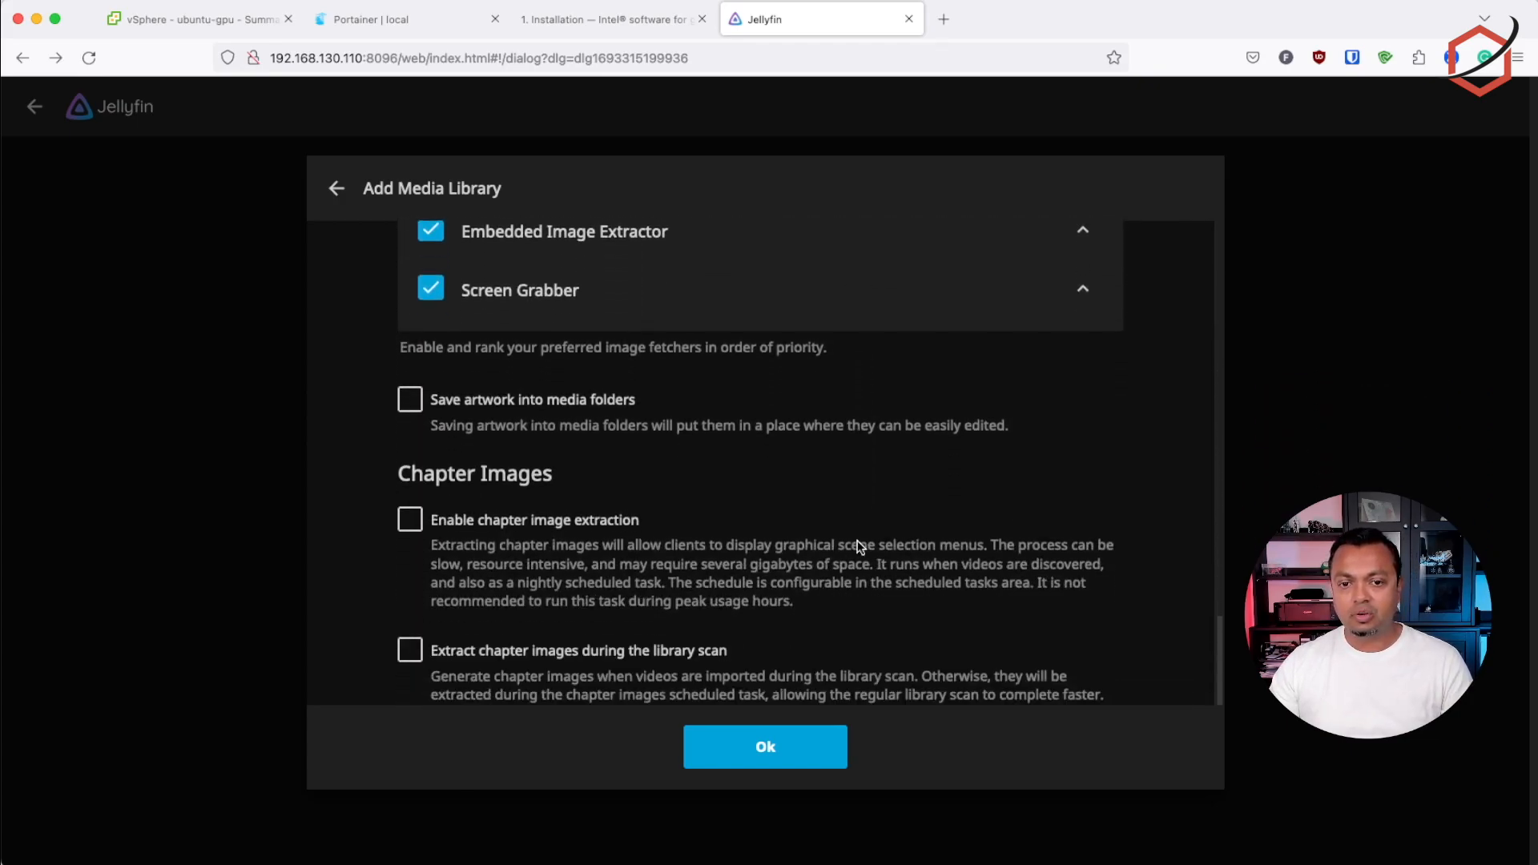
click(755, 750)
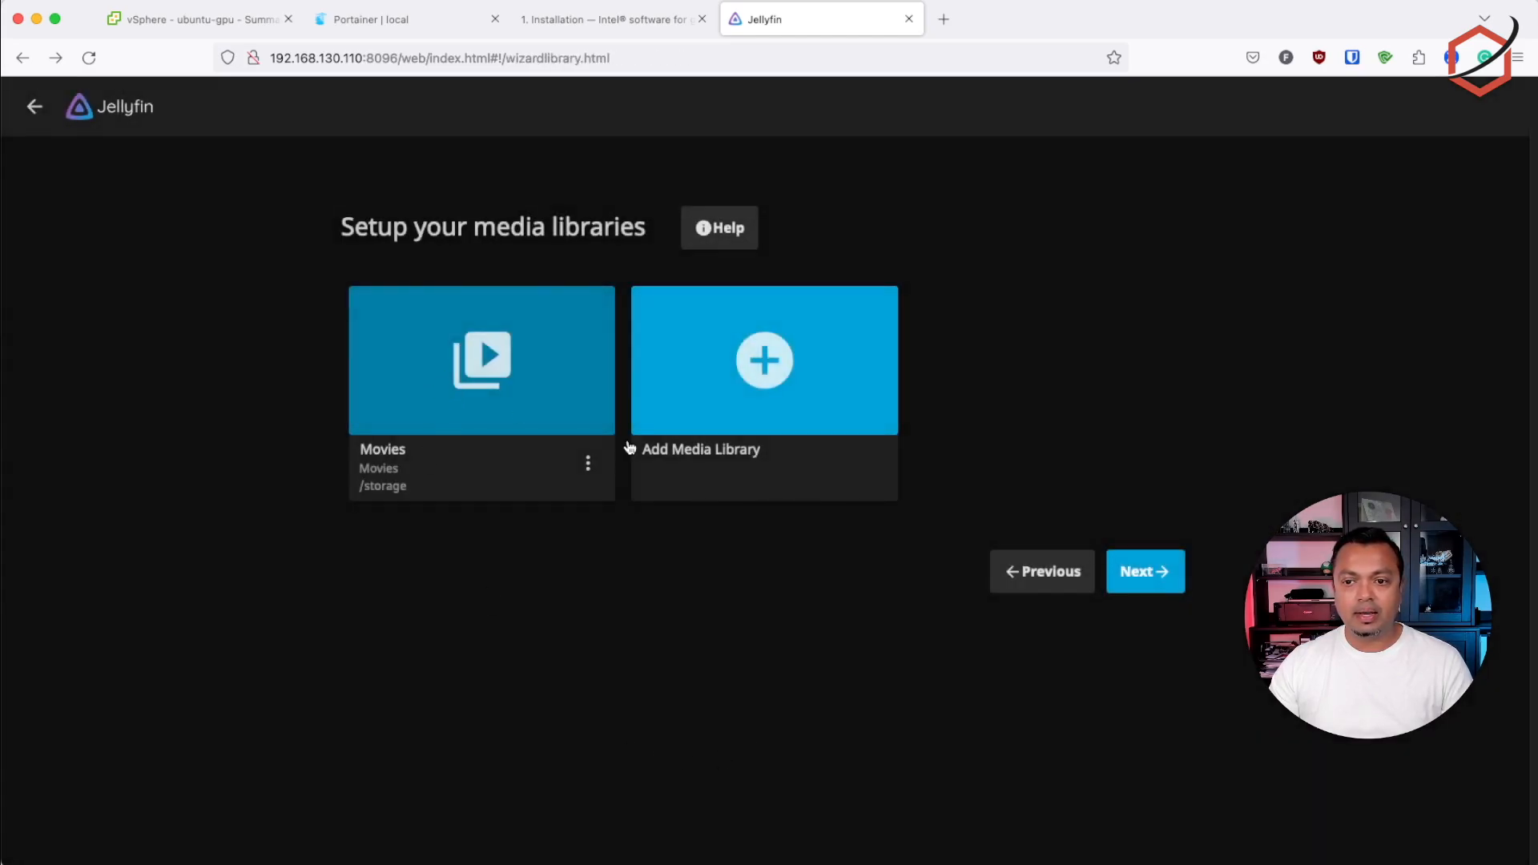
Keep English and United States as the metadata defaults, pass the remaining wizard pages and finish the setup
click(1127, 568)
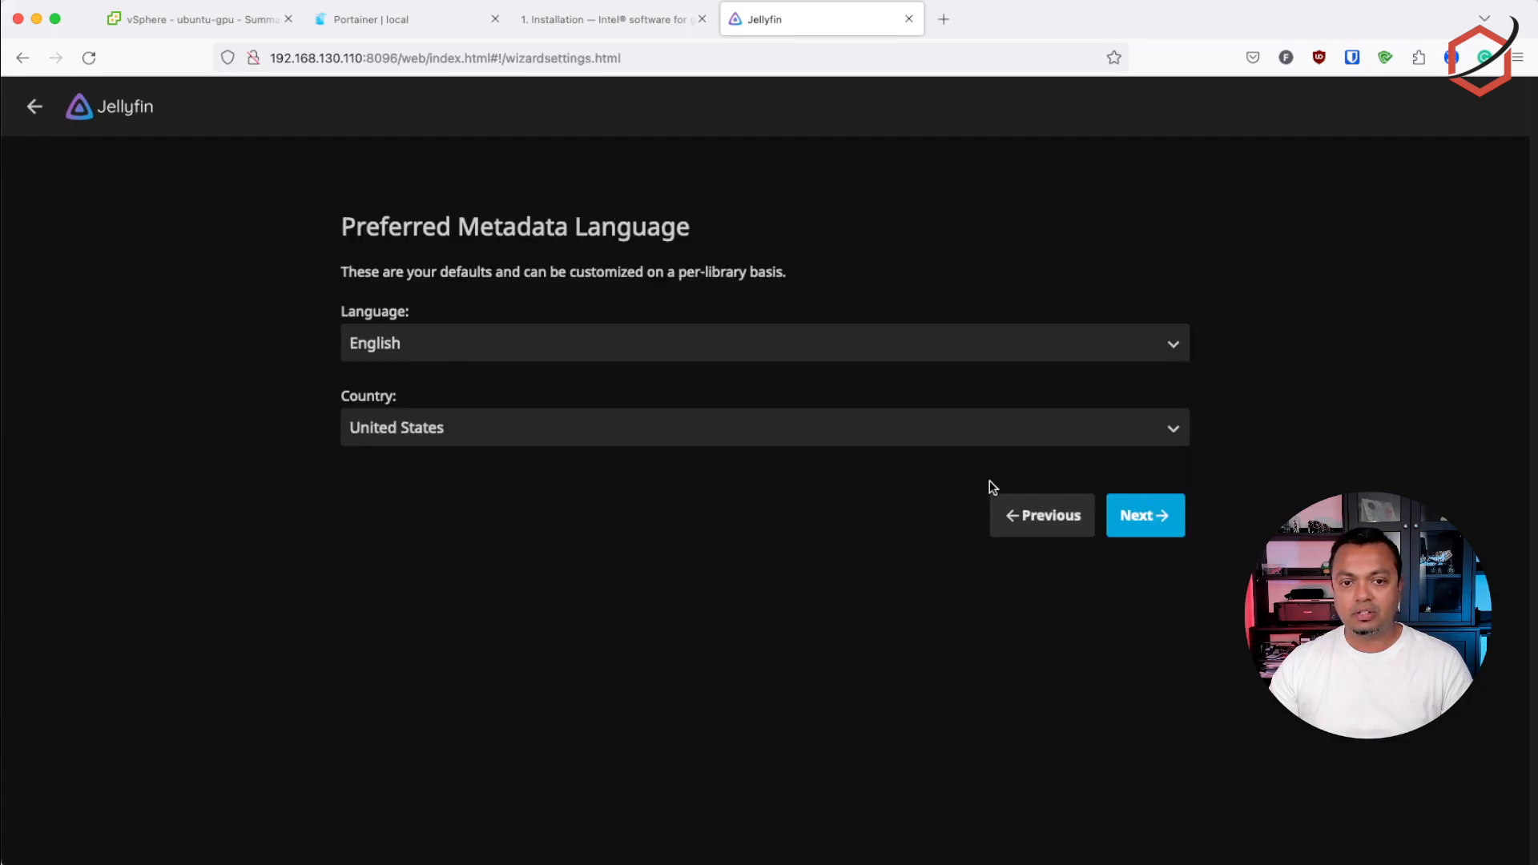
click(1137, 513)
click(519, 280)
click(1162, 485)
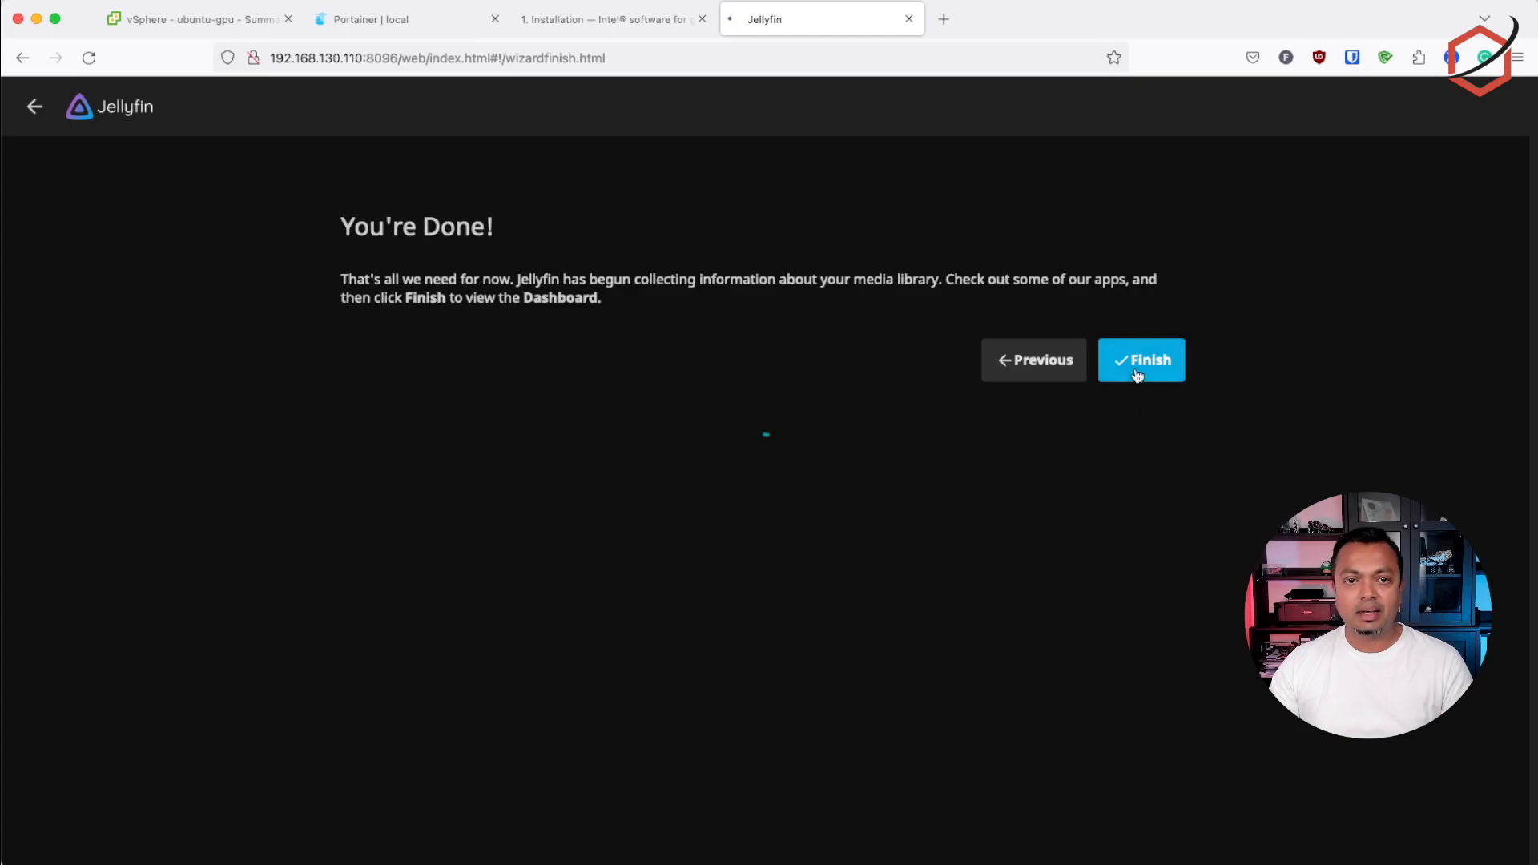
Sign in to Jellyfin as root with the account password and decline saving it in Bitwarden
text(root)
key(Tab)
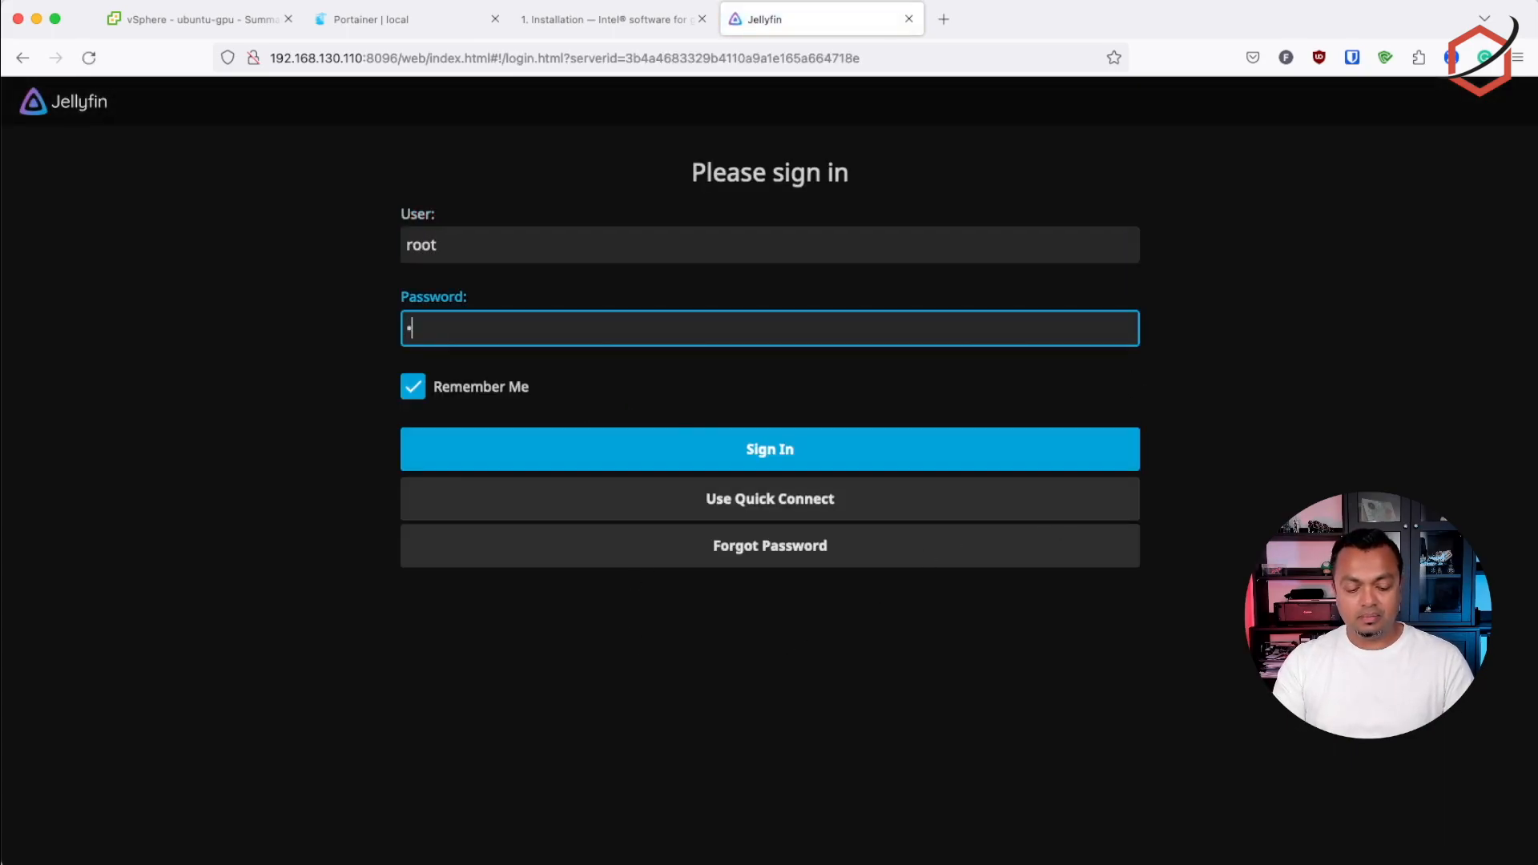
key(Return)
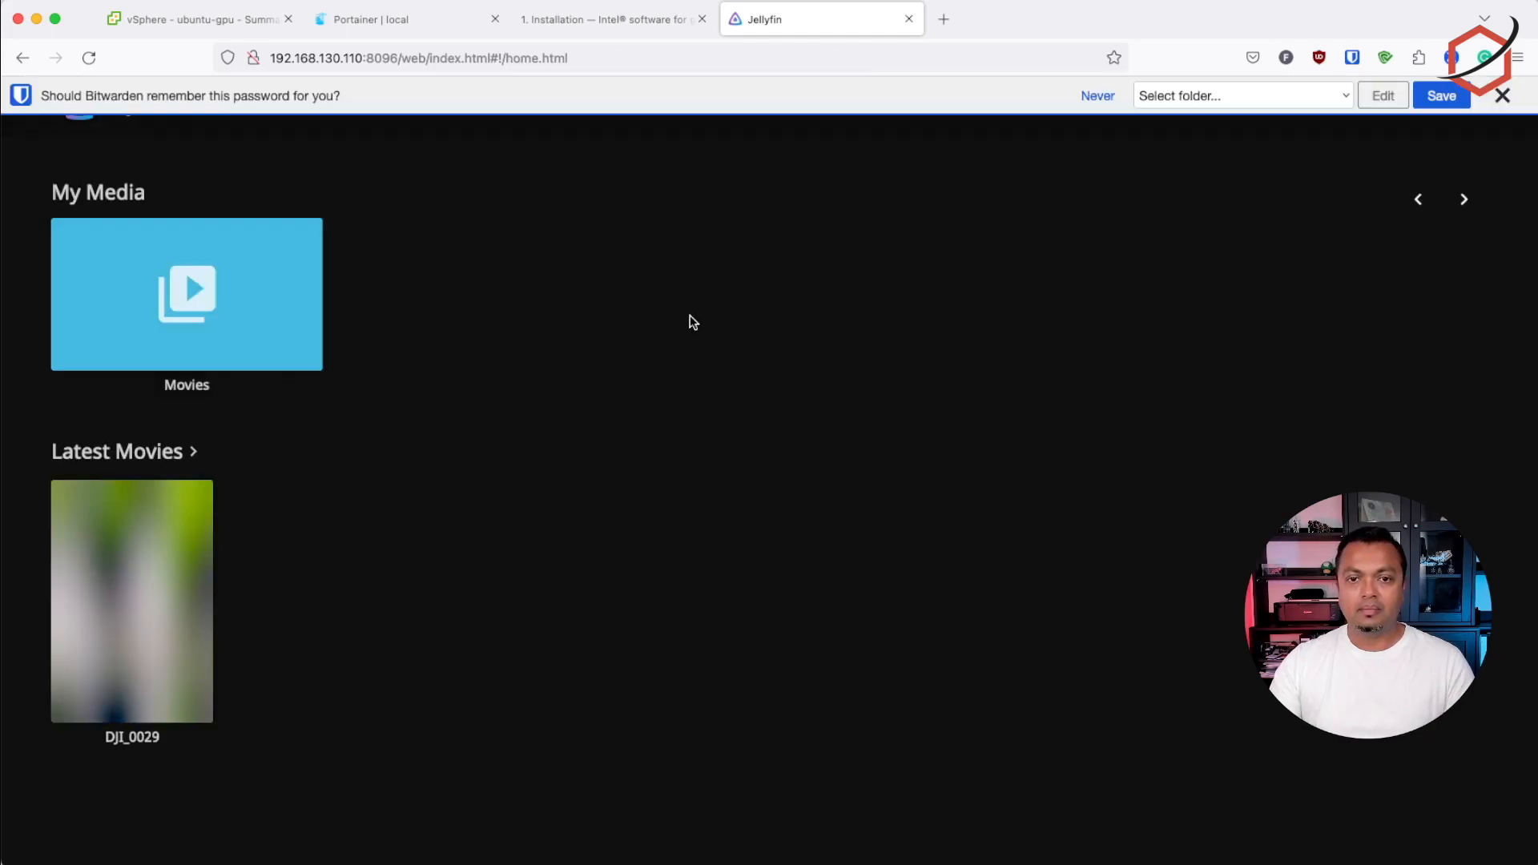
click(1098, 96)
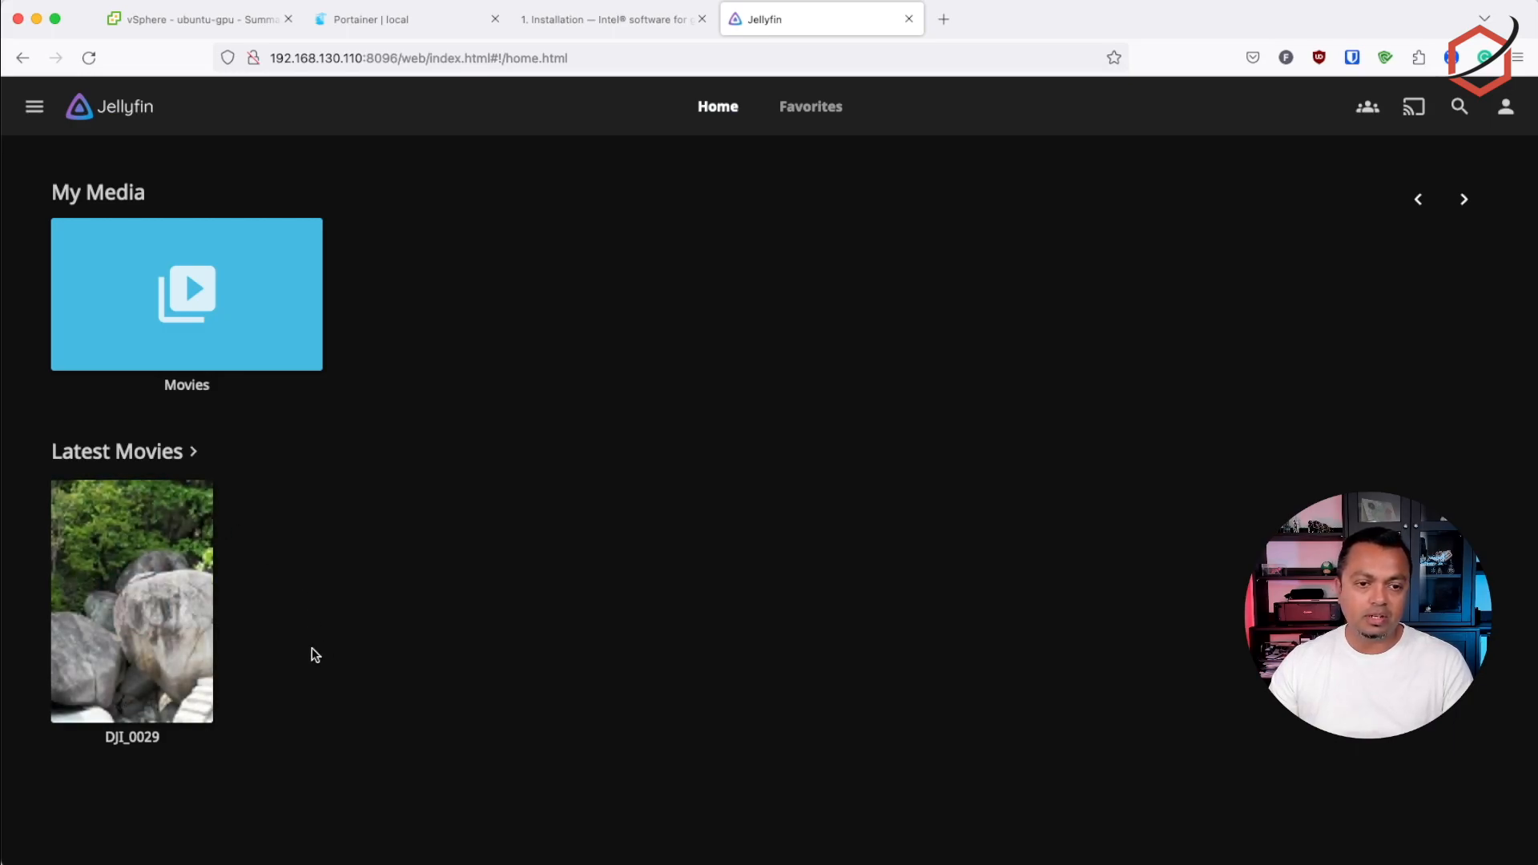
Open the DJI_0029 movie's details to check its duration and video format, and return to the home page
mouse_move(184, 564)
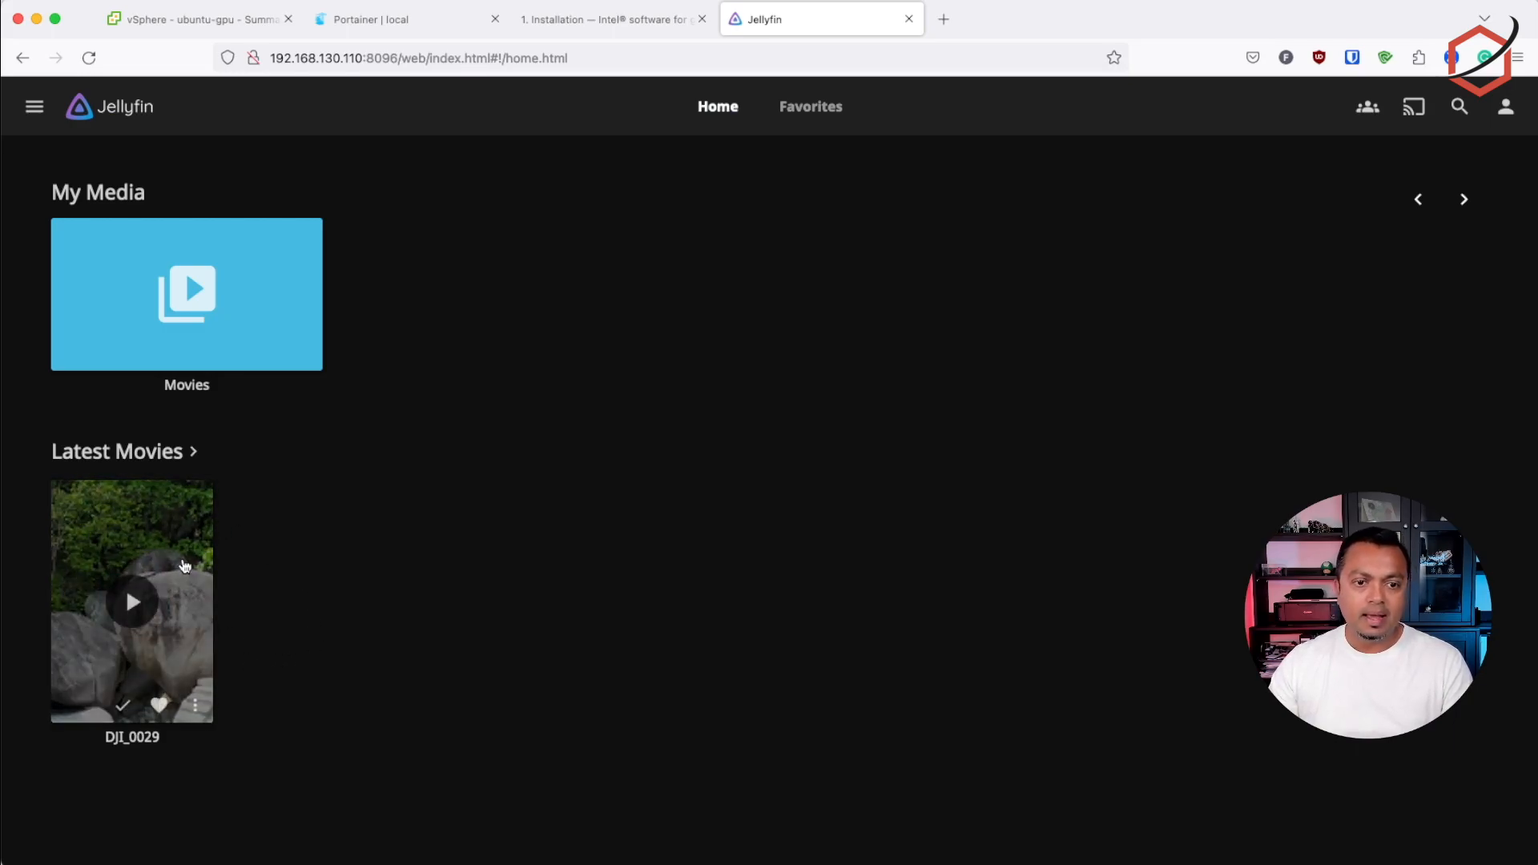
click(103, 537)
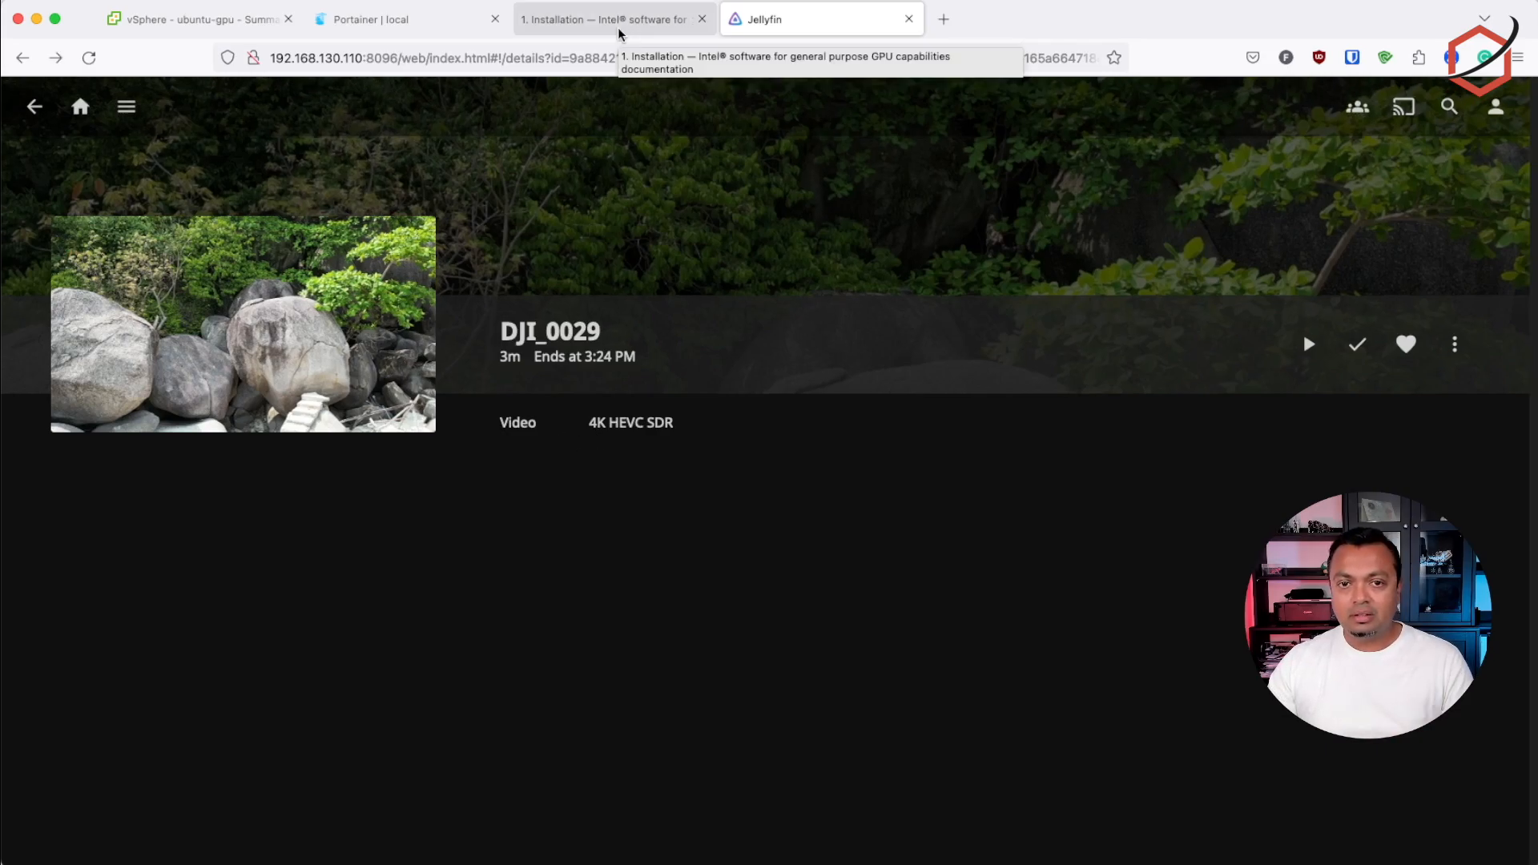
click(34, 107)
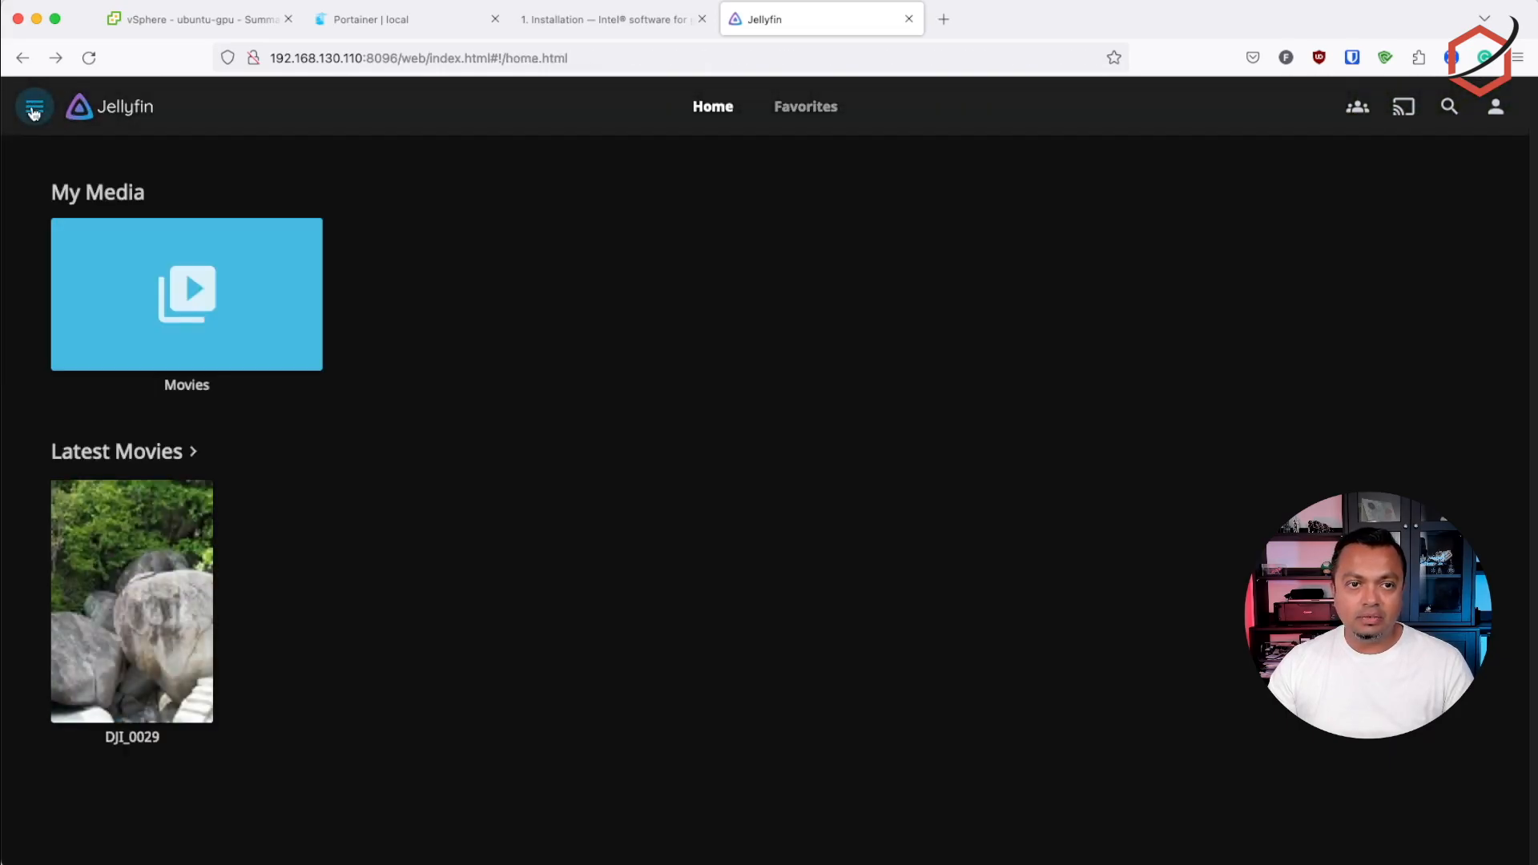
click(35, 111)
click(98, 448)
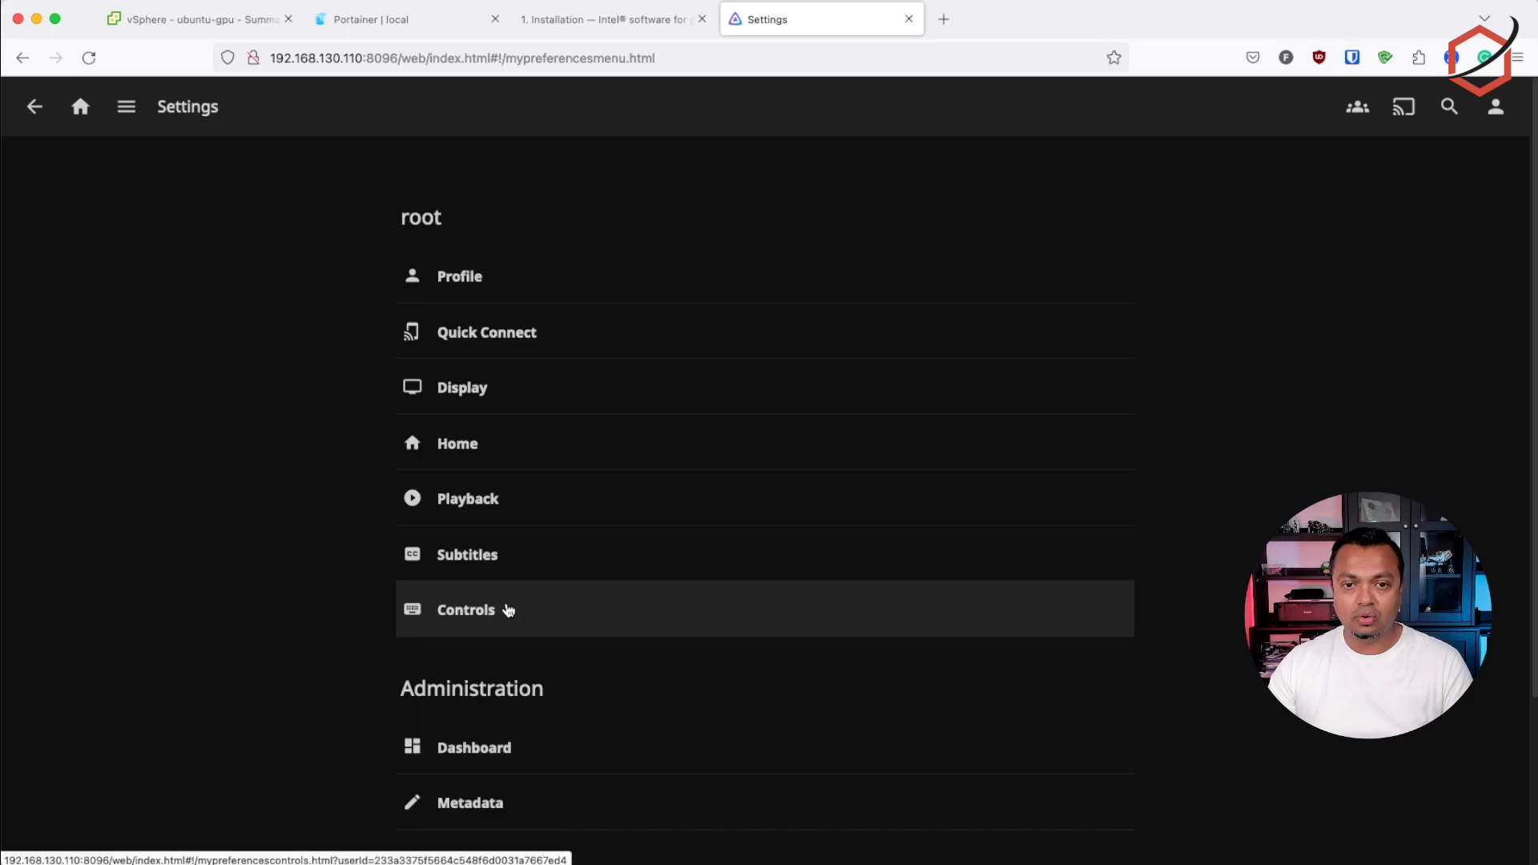
click(85, 114)
Open the server's playback transcoding settings from the administration dashboard and set hardware acceleration to Intel QuickSync (QSV)
click(34, 106)
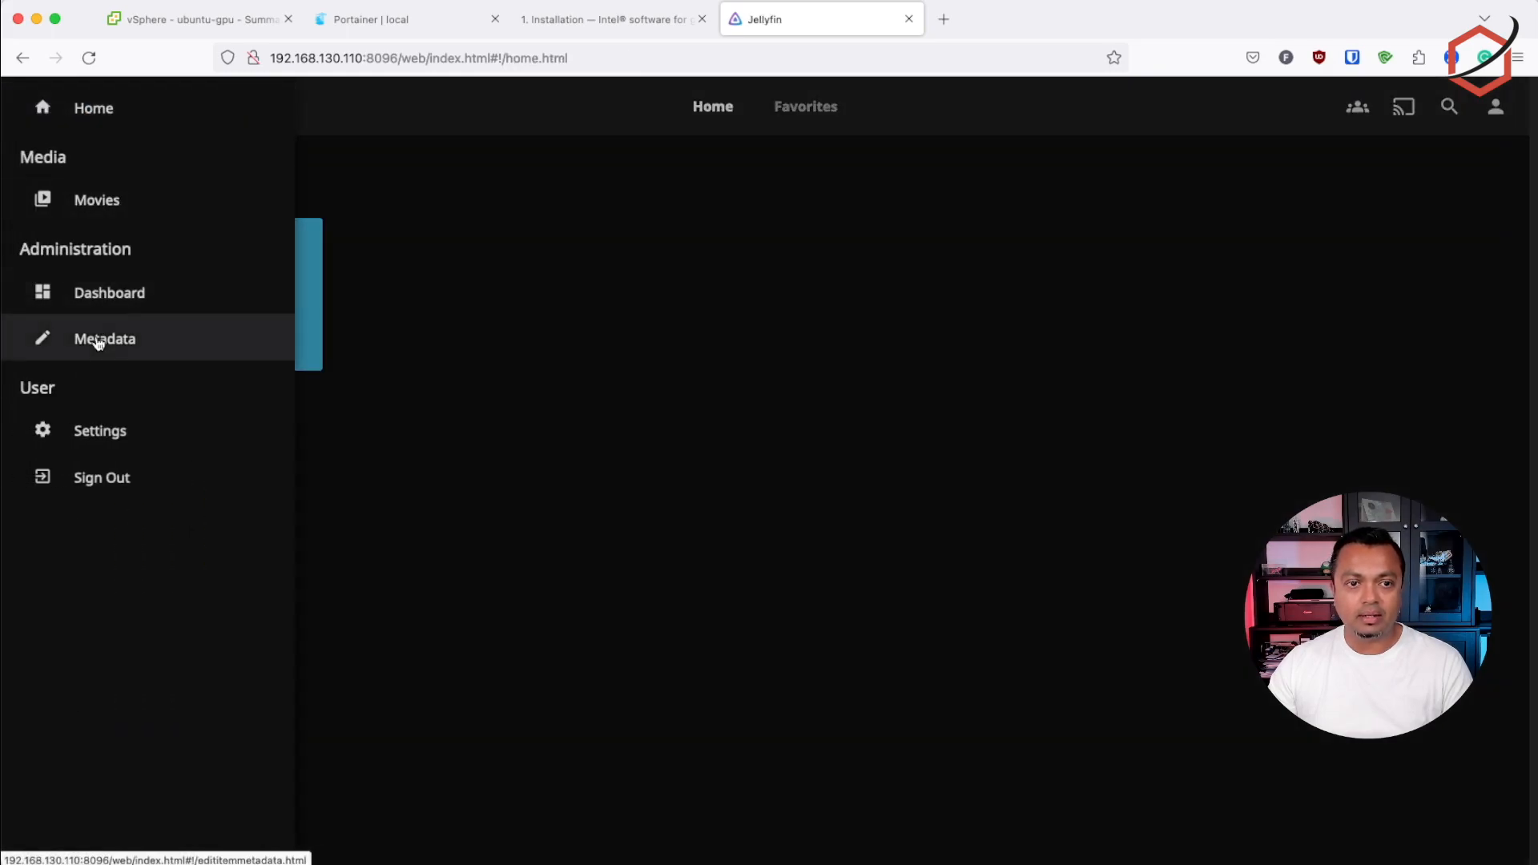
click(100, 303)
click(97, 376)
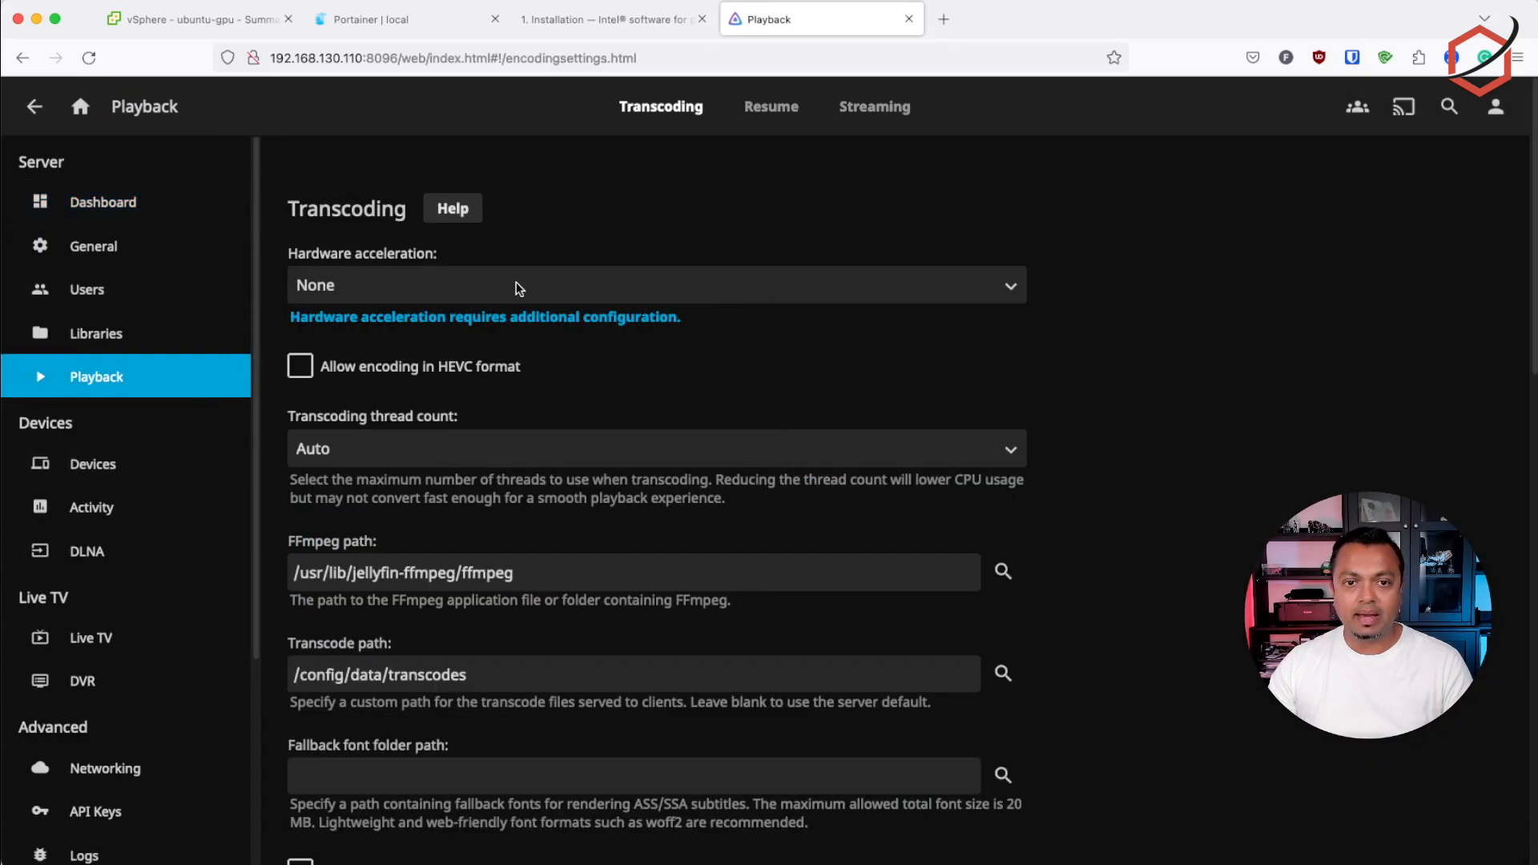
click(533, 275)
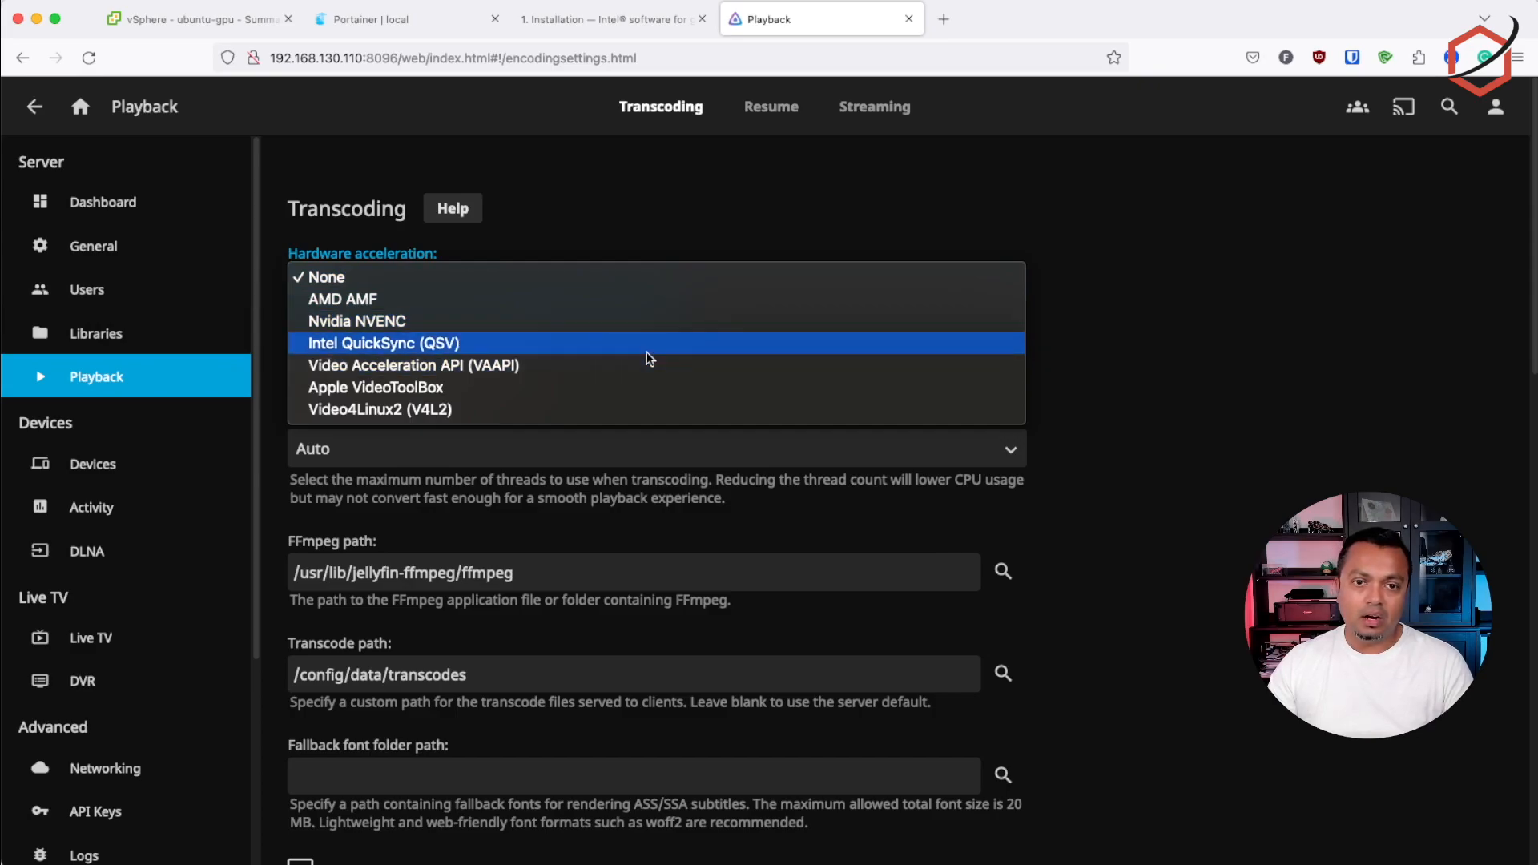
click(372, 343)
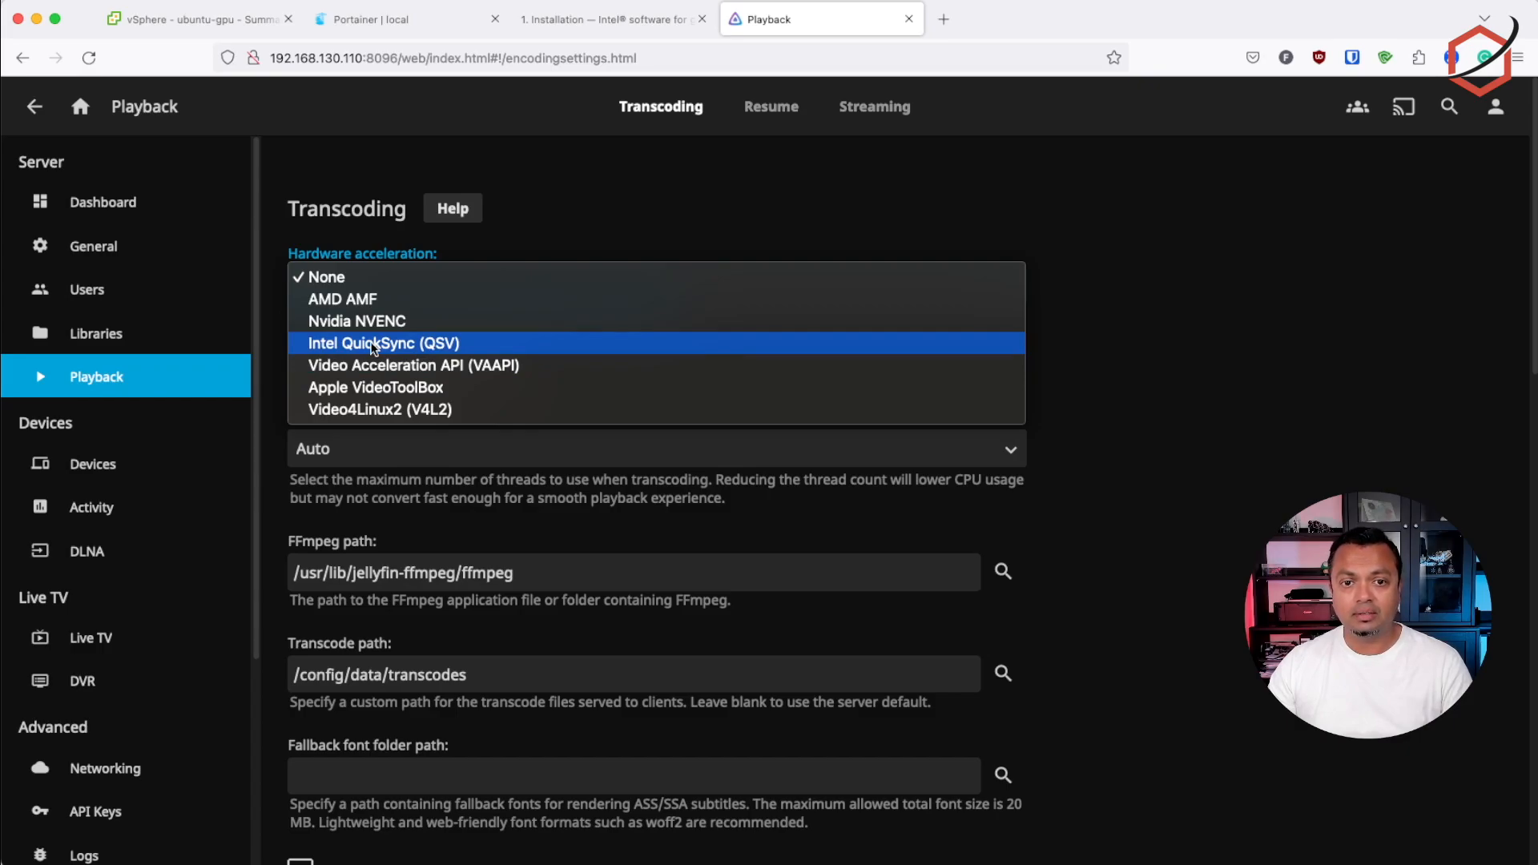
Enable hardware decoding for HEVC, MPEG2, VP8 and VP9
click(299, 433)
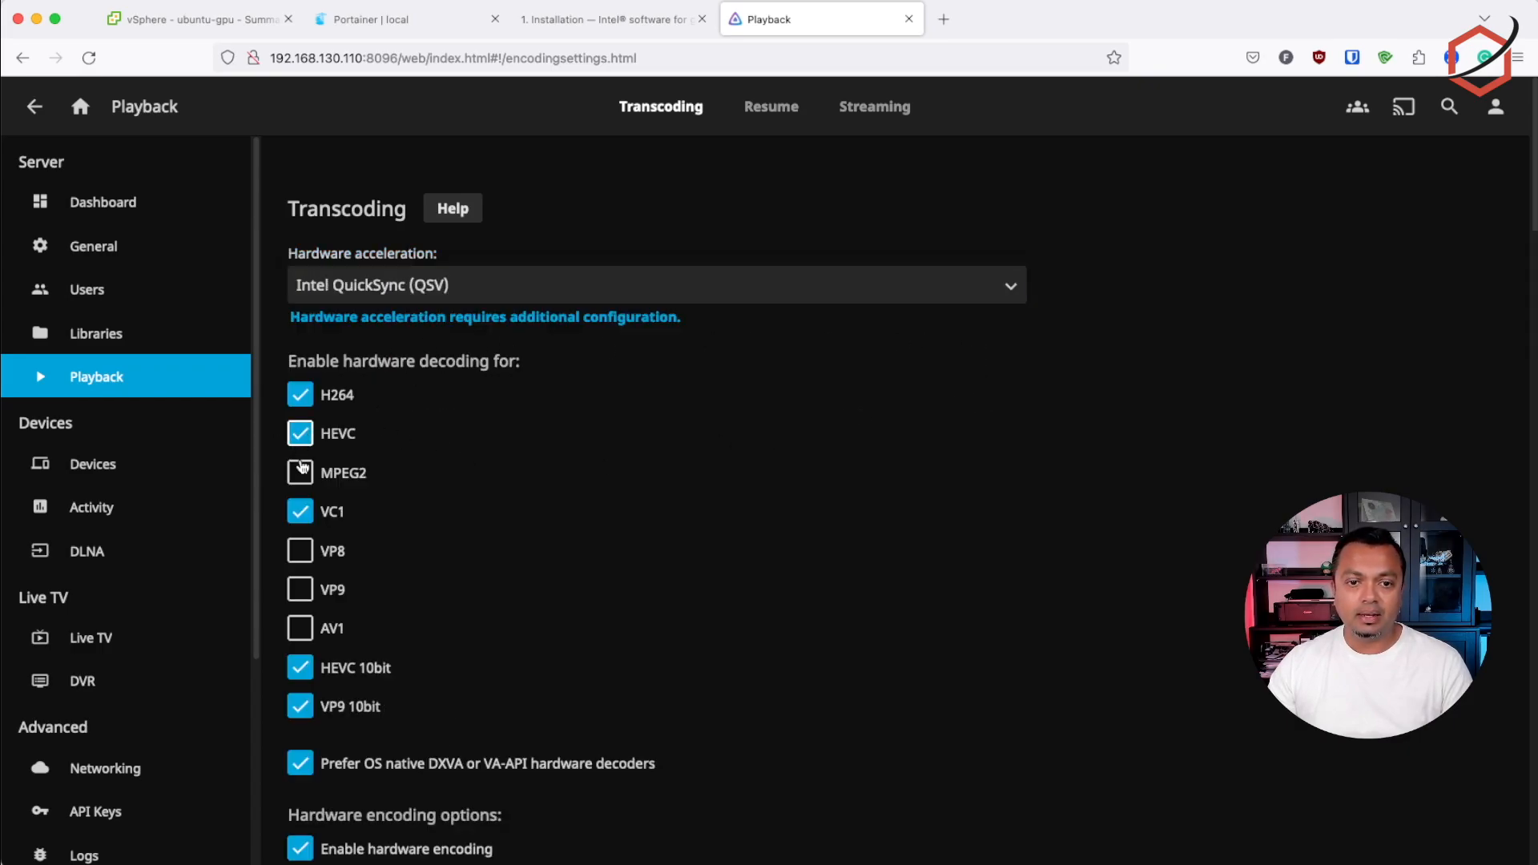
click(299, 473)
scroll(337, 505, down, 2)
click(300, 506)
click(300, 544)
Review the remaining hardware encoding and tone mapping options, save the transcoding settings, and return to the Jellyfin home page
scroll(891, 492, down, 5)
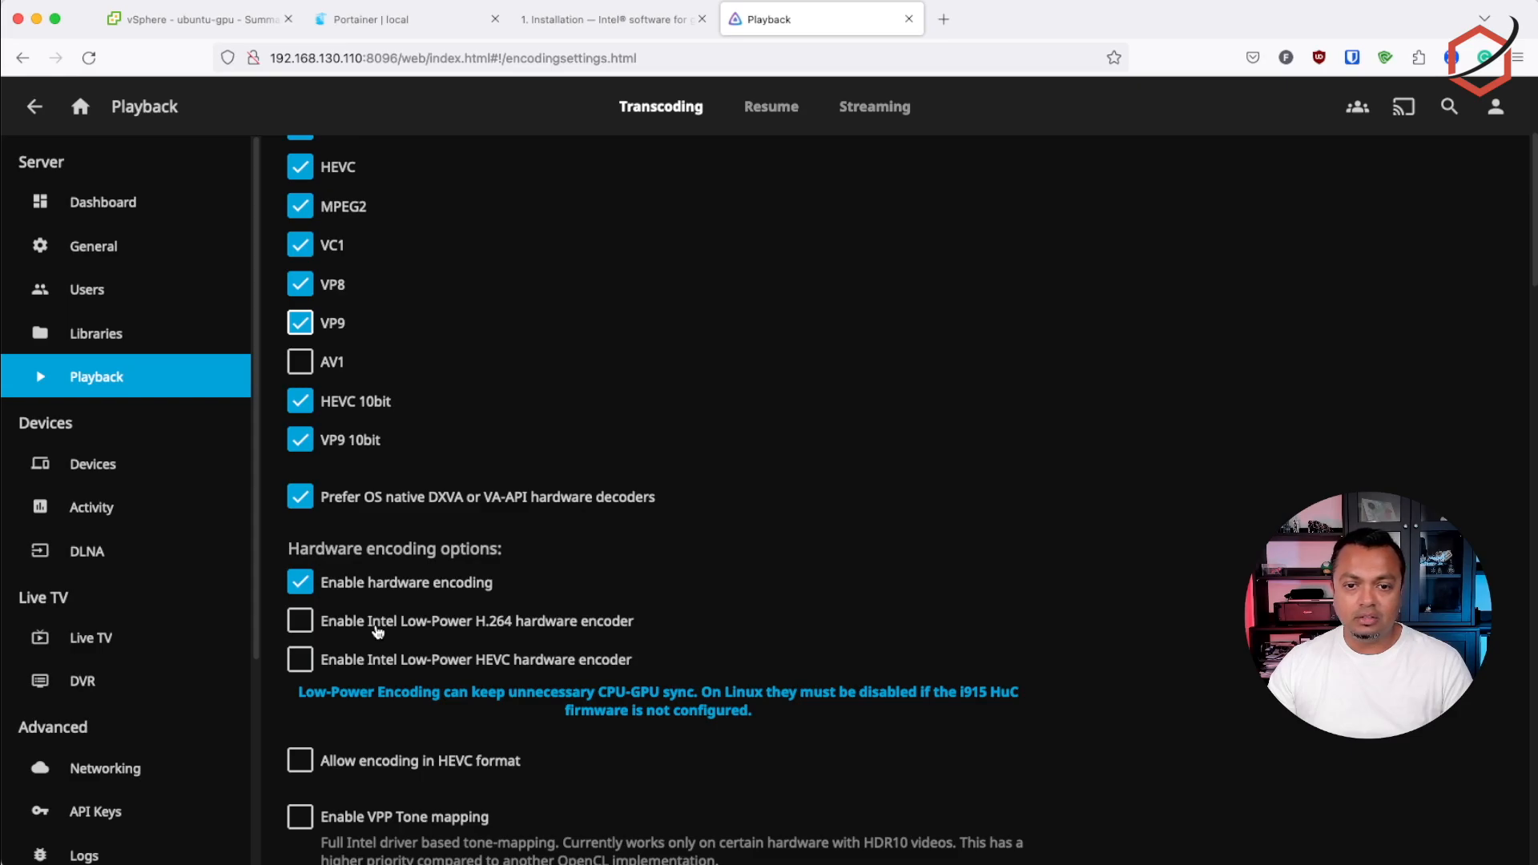
scroll(377, 632, down, 5)
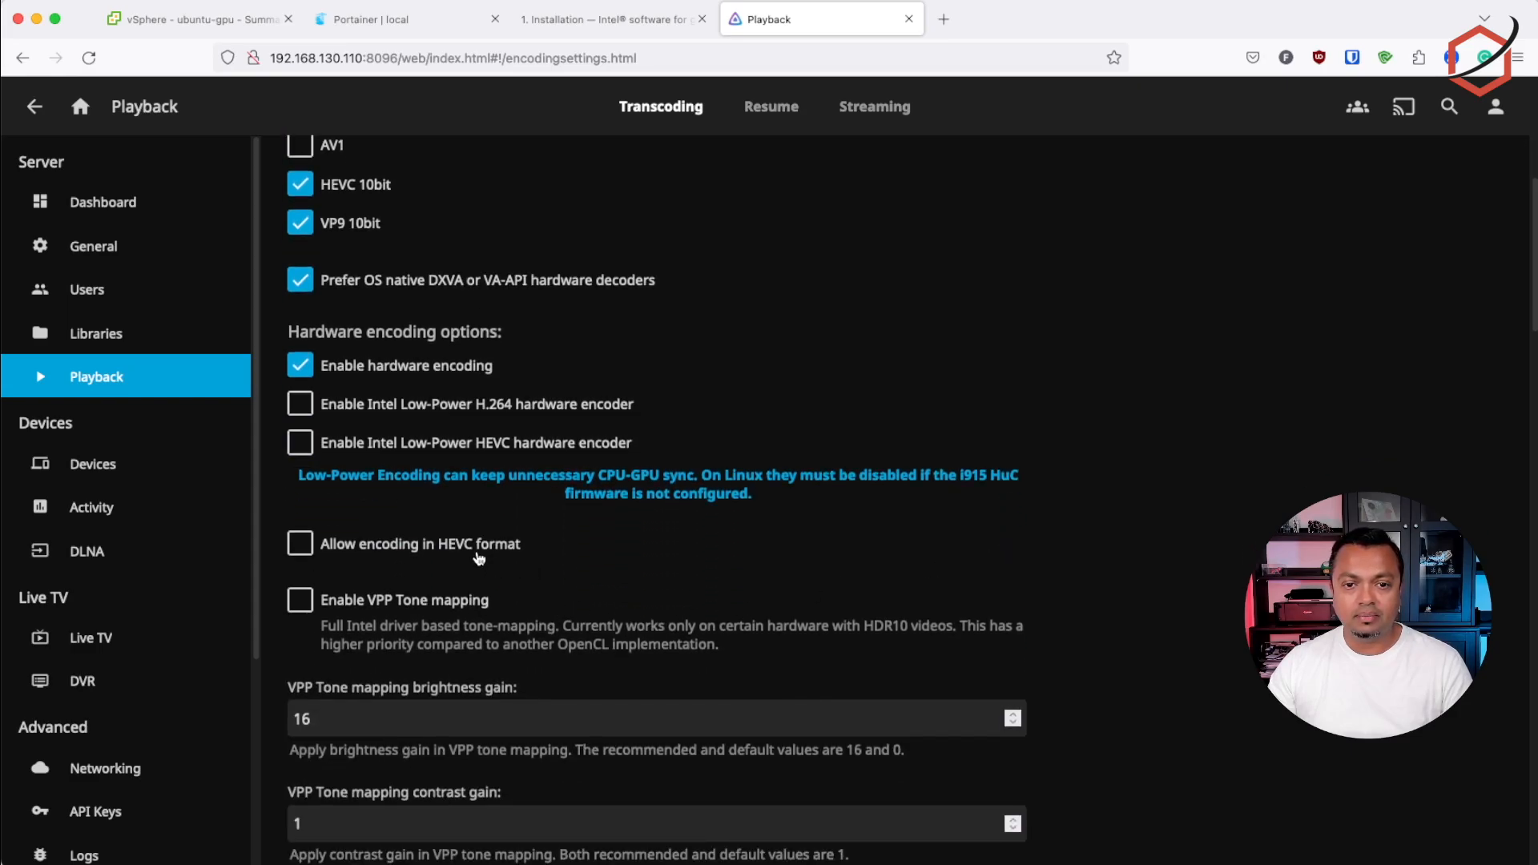
scroll(479, 559, down, 20)
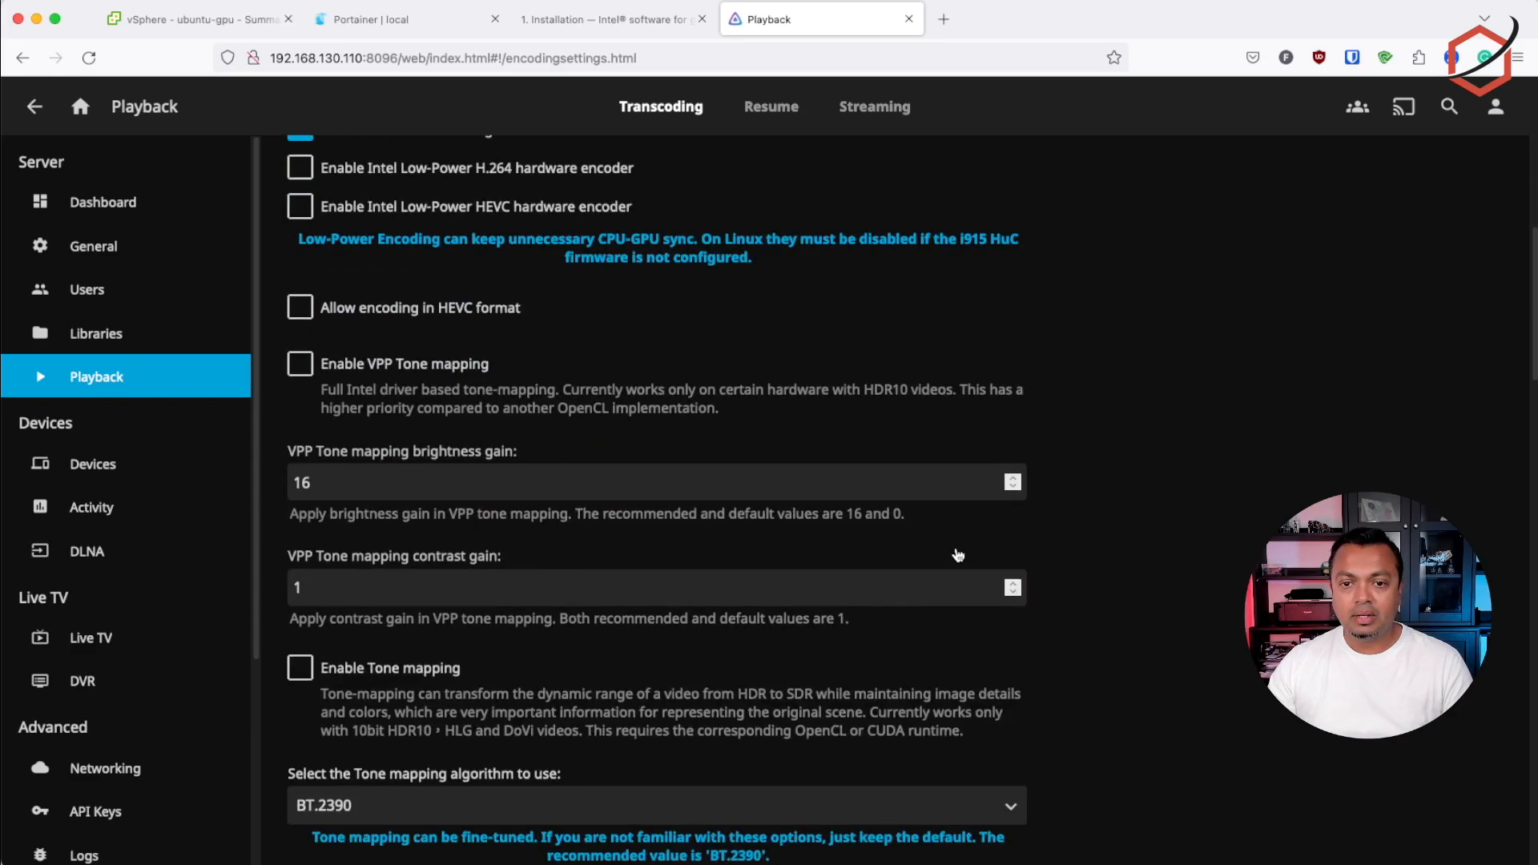
scroll(959, 553, down, 6)
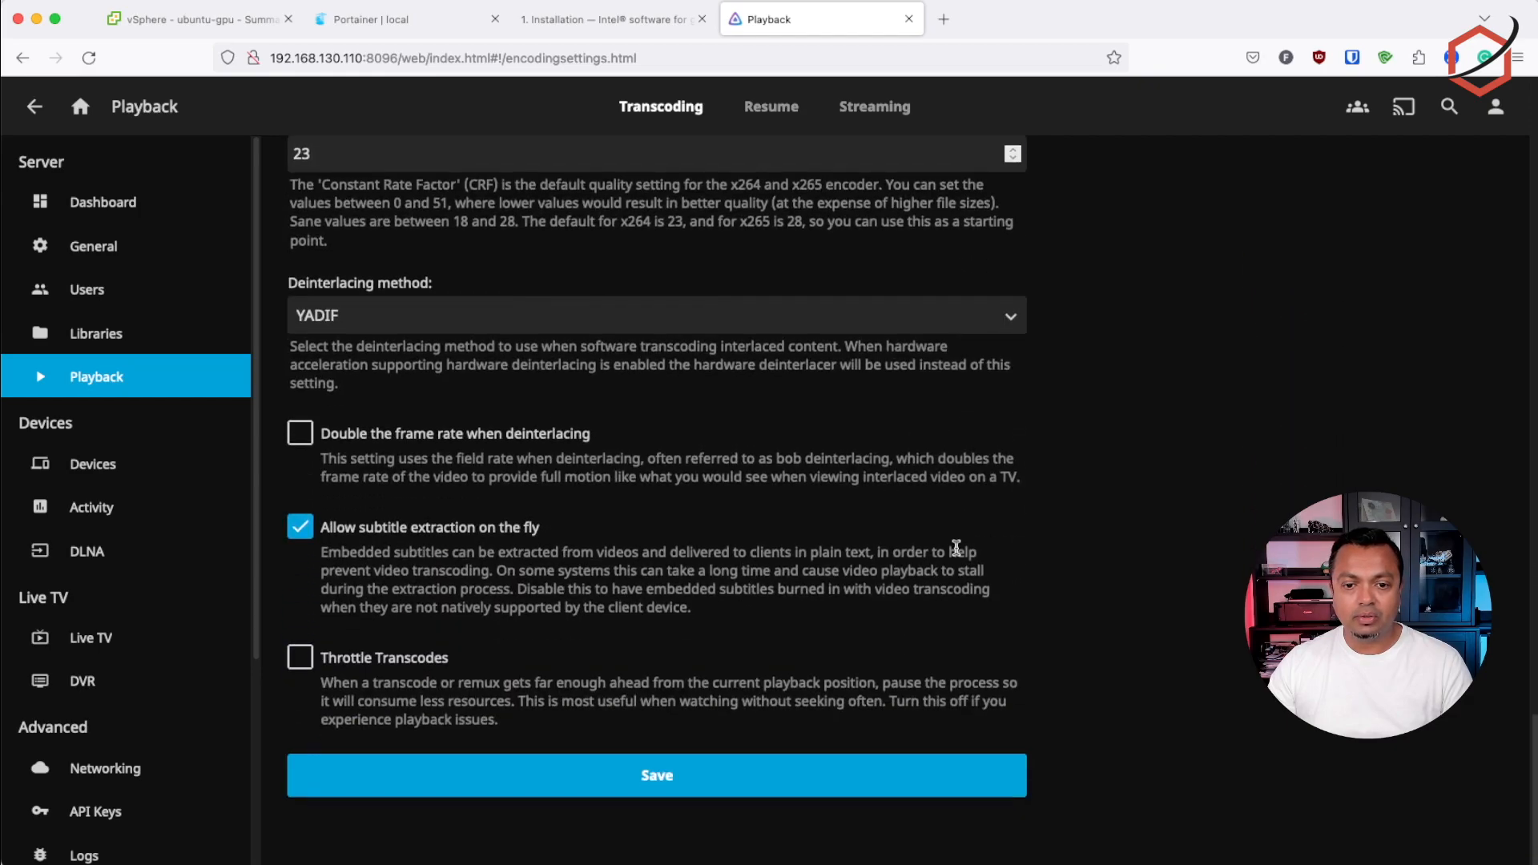
click(655, 792)
click(765, 594)
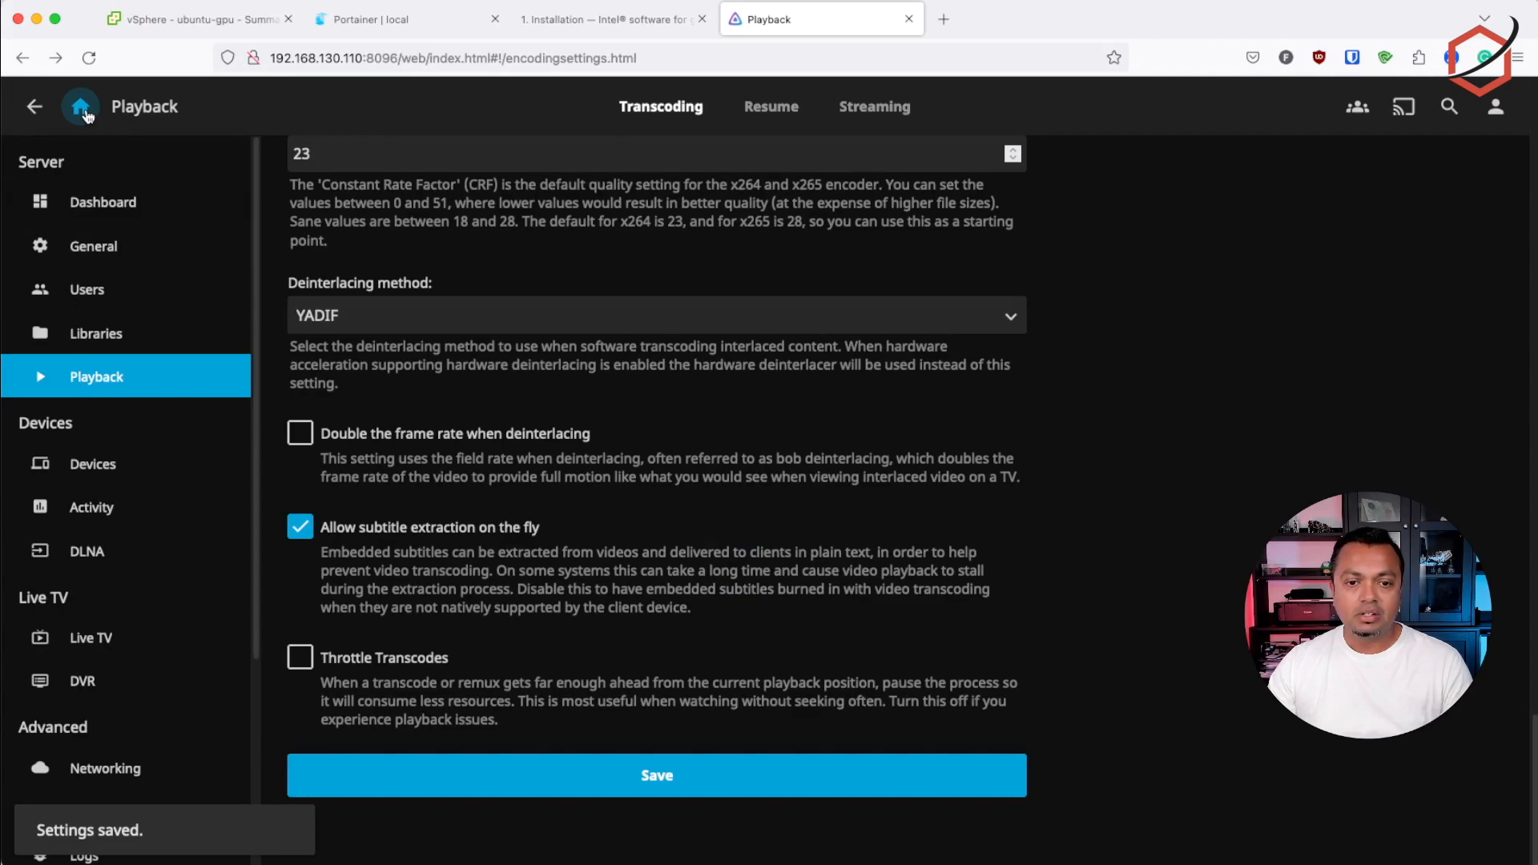
click(81, 109)
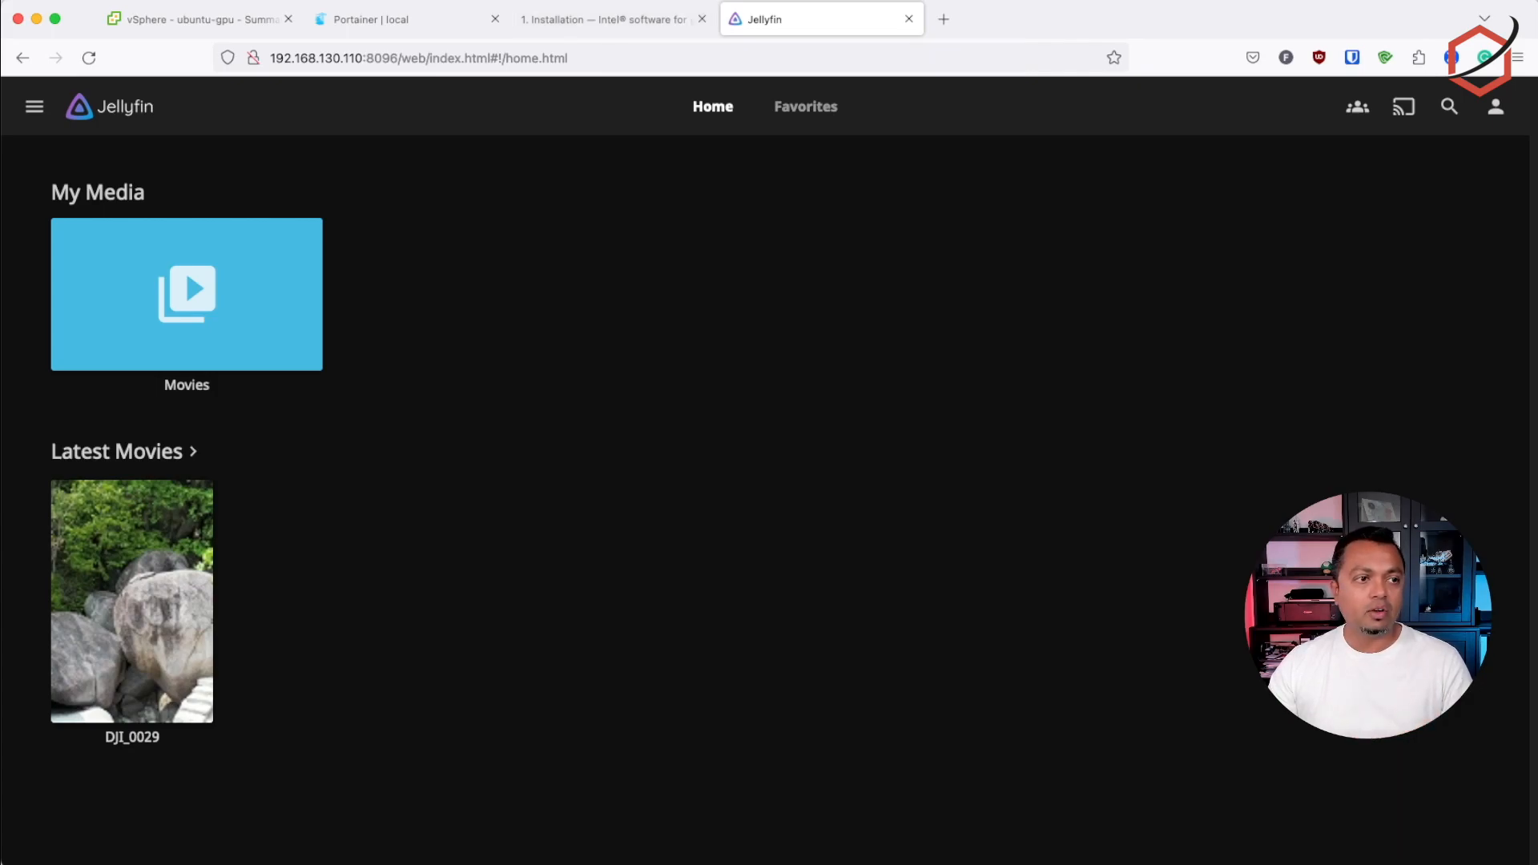
Check the GPU load in intel-gpu-top in the terminal before playback, and start playing the DJI_0029 movie in Jellyfin
key(super+Tab)
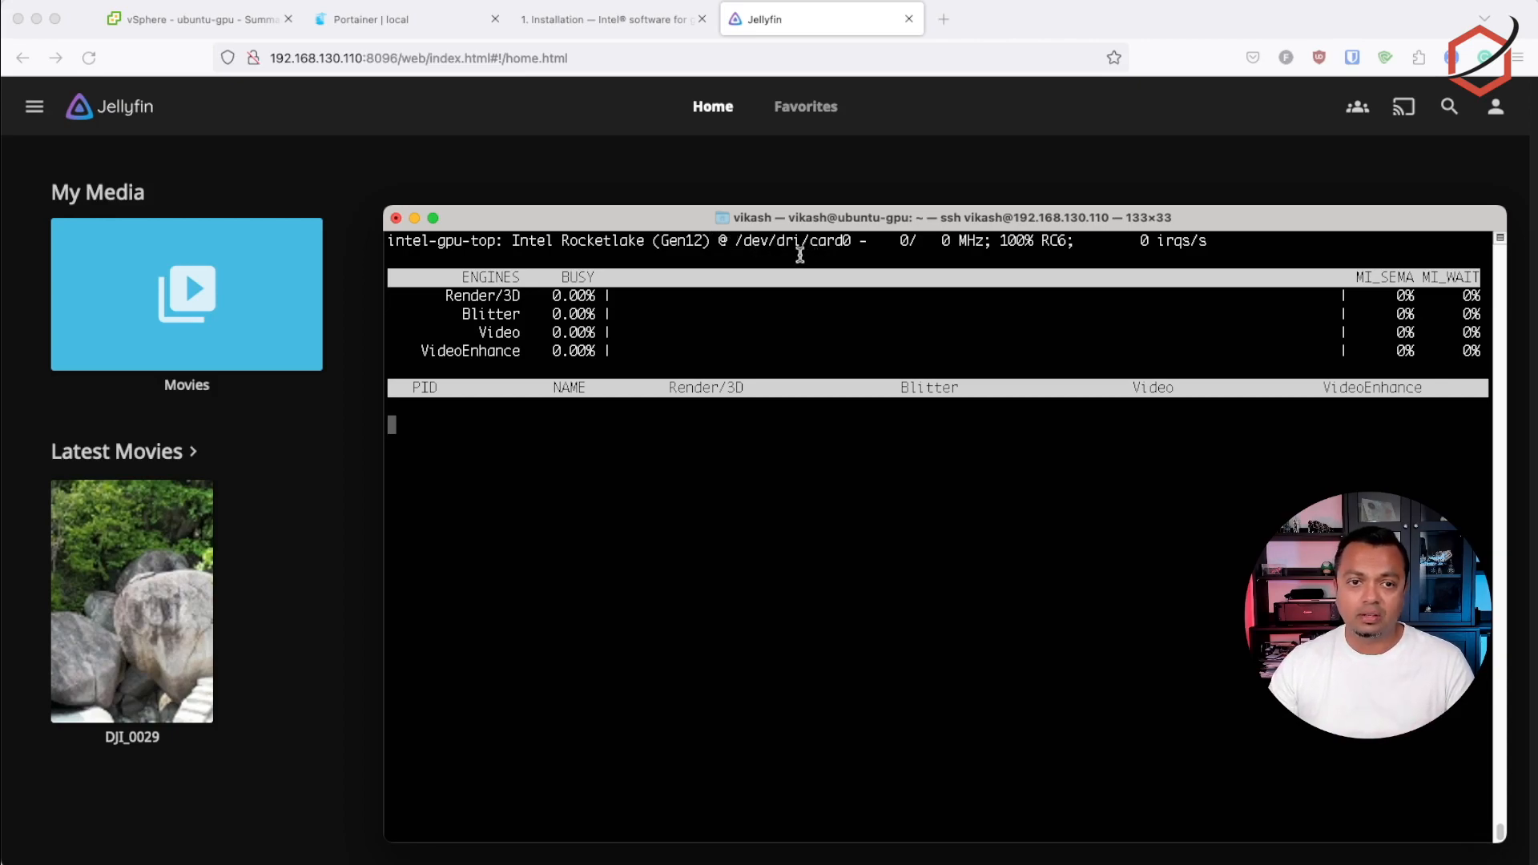
click(273, 549)
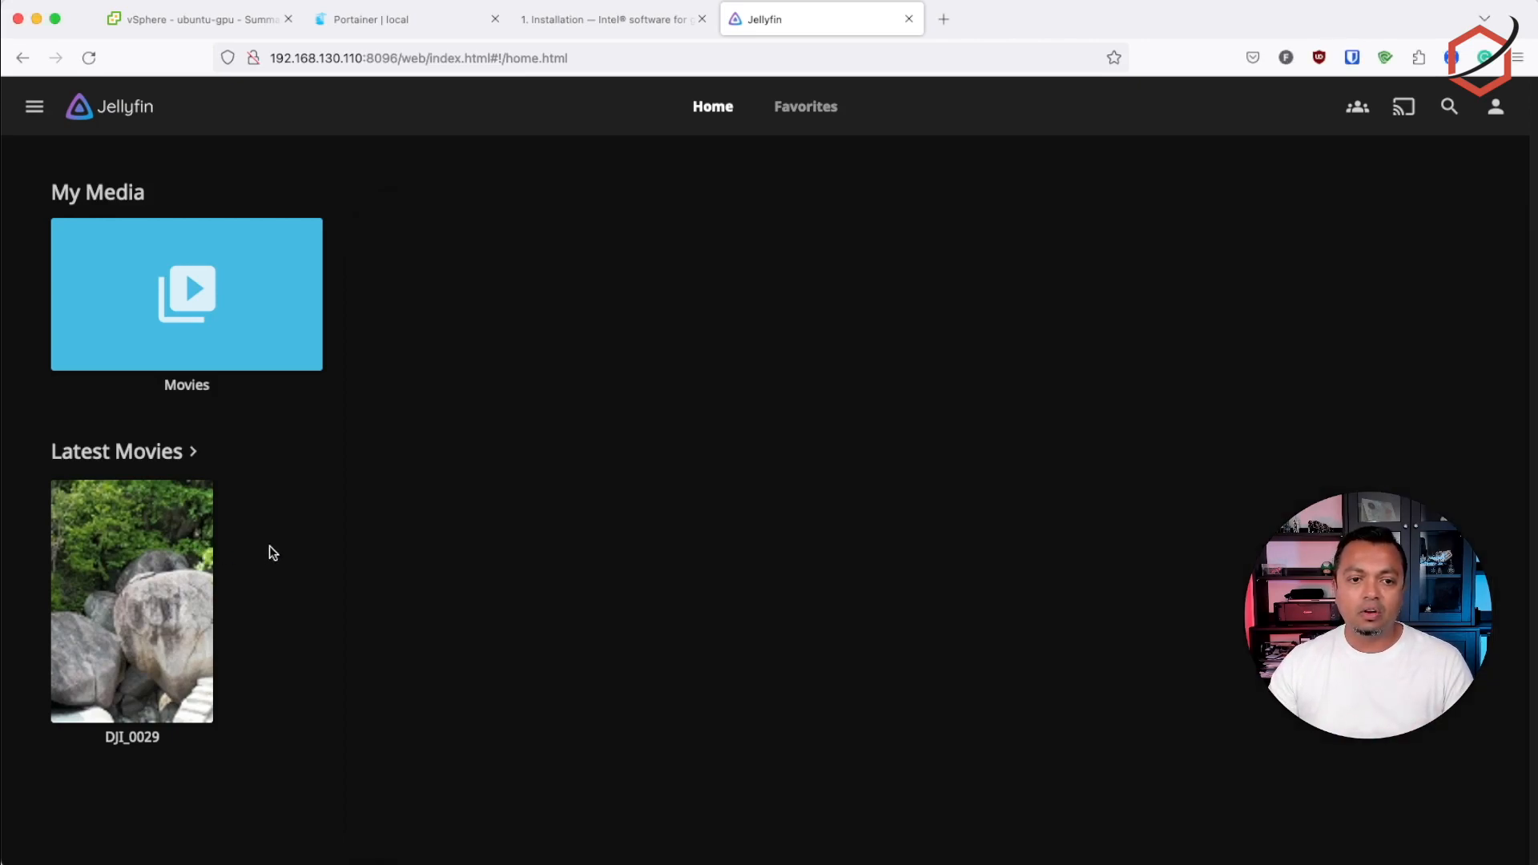
click(144, 593)
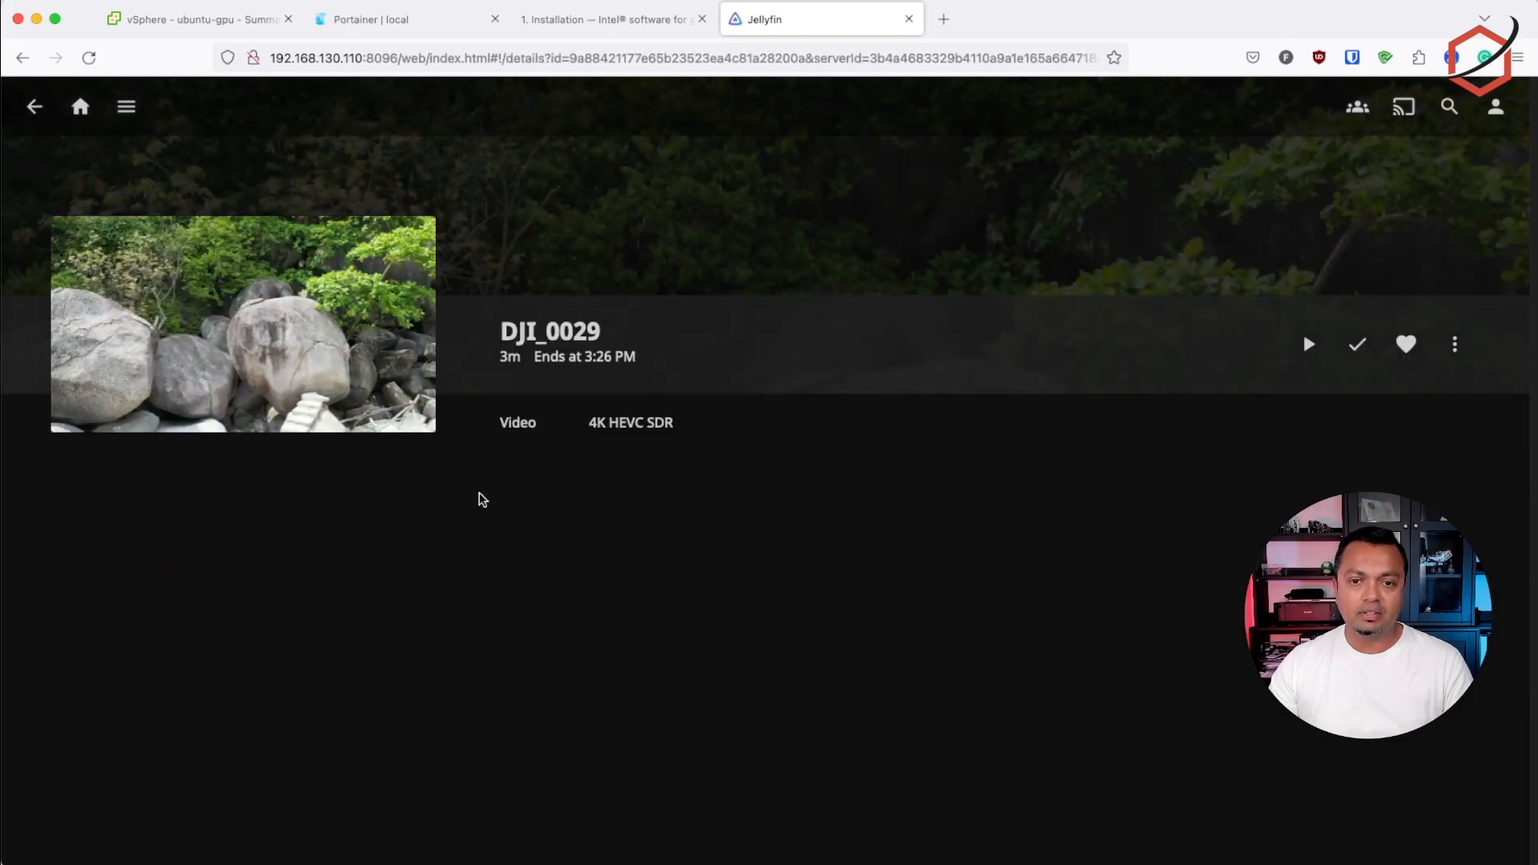
click(1455, 345)
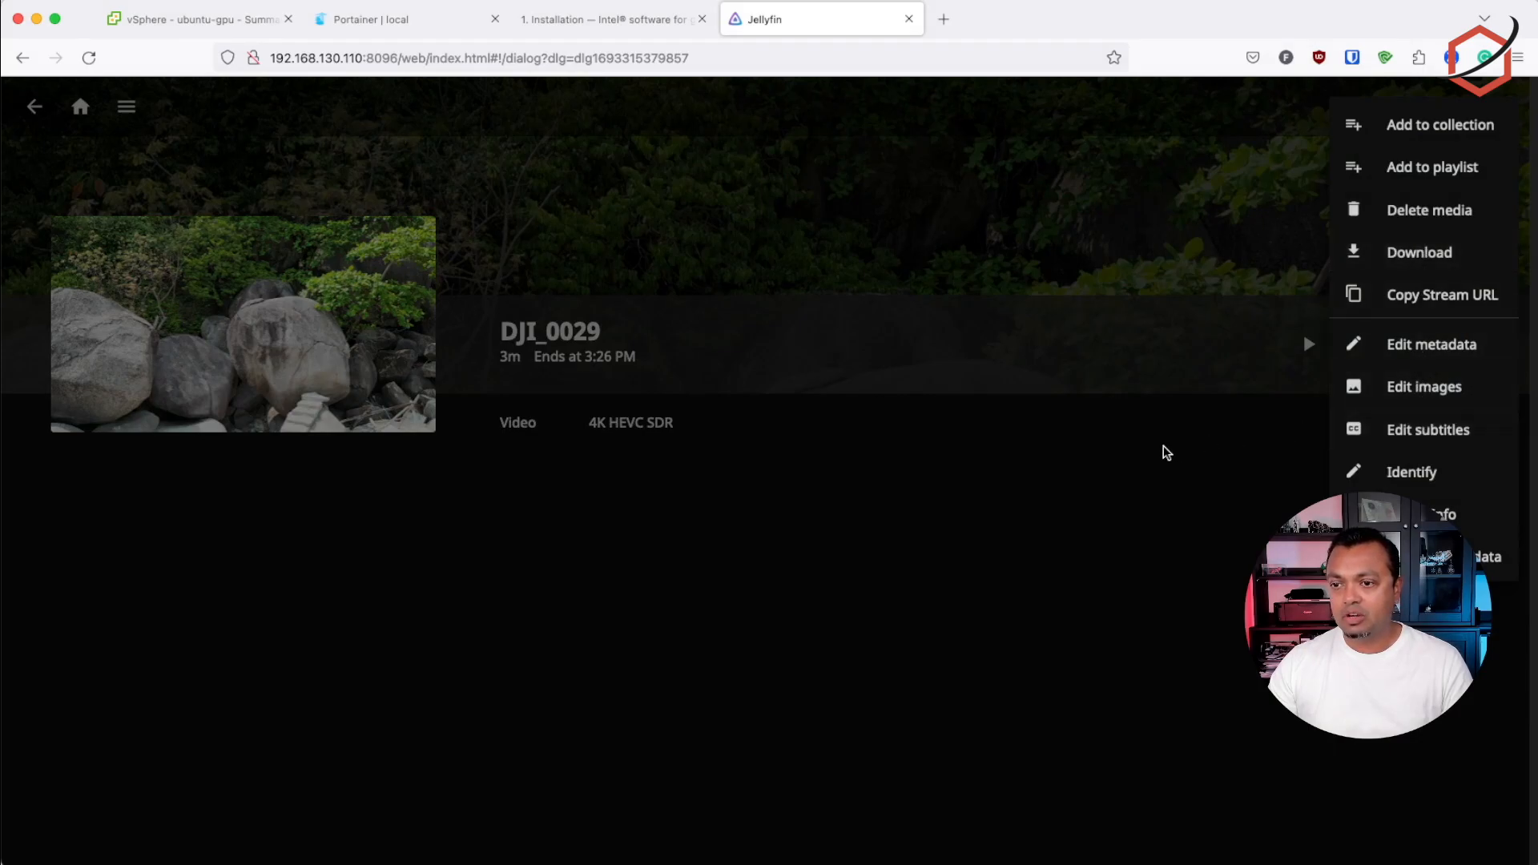
click(1167, 452)
click(1309, 347)
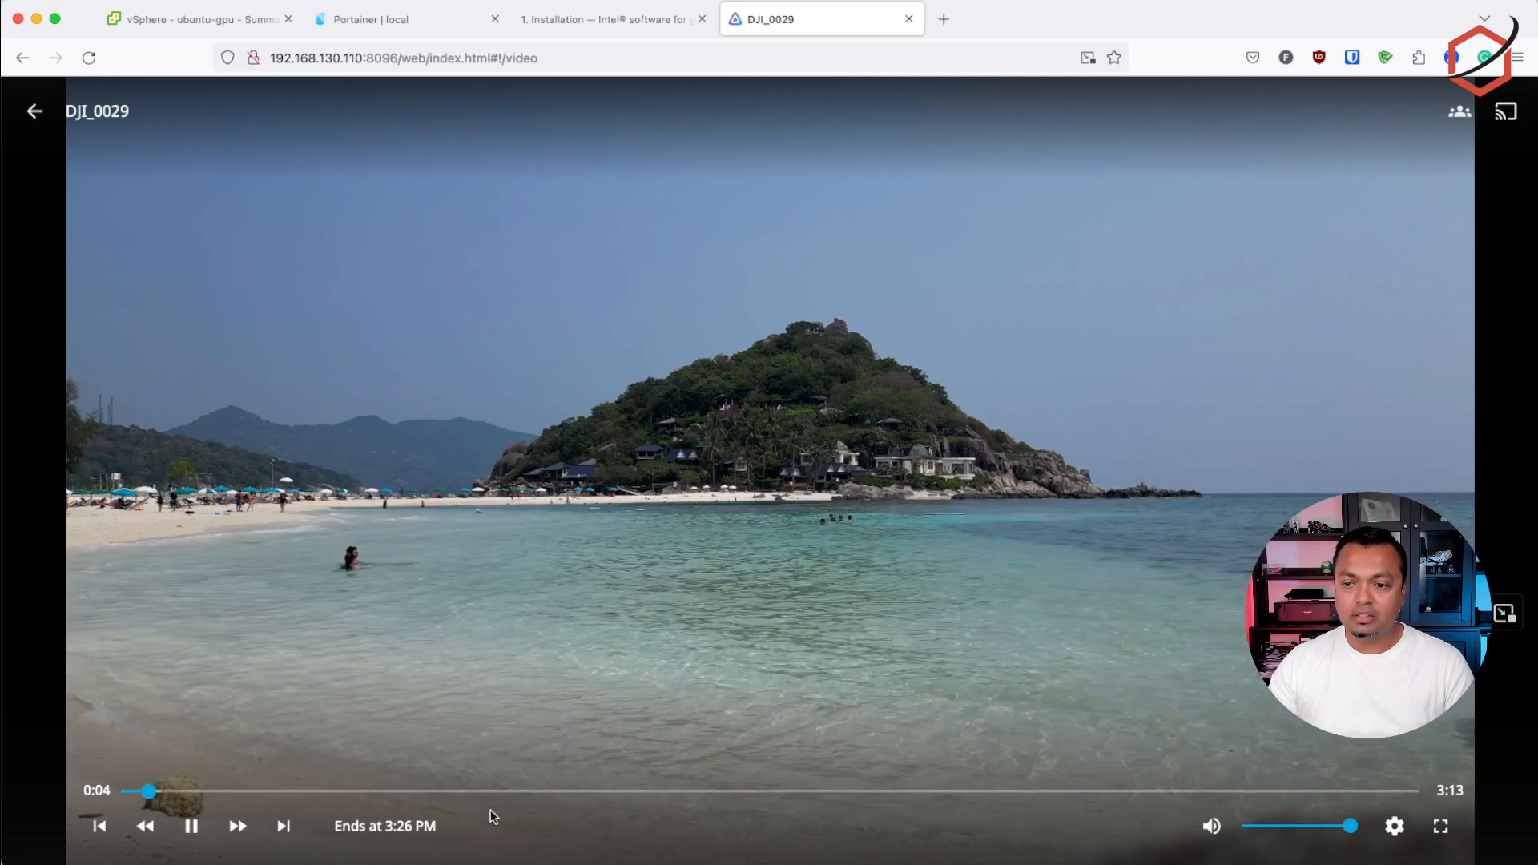
Set the playing movie's quality to a lower fixed bitrate option to force transcoding
click(1394, 826)
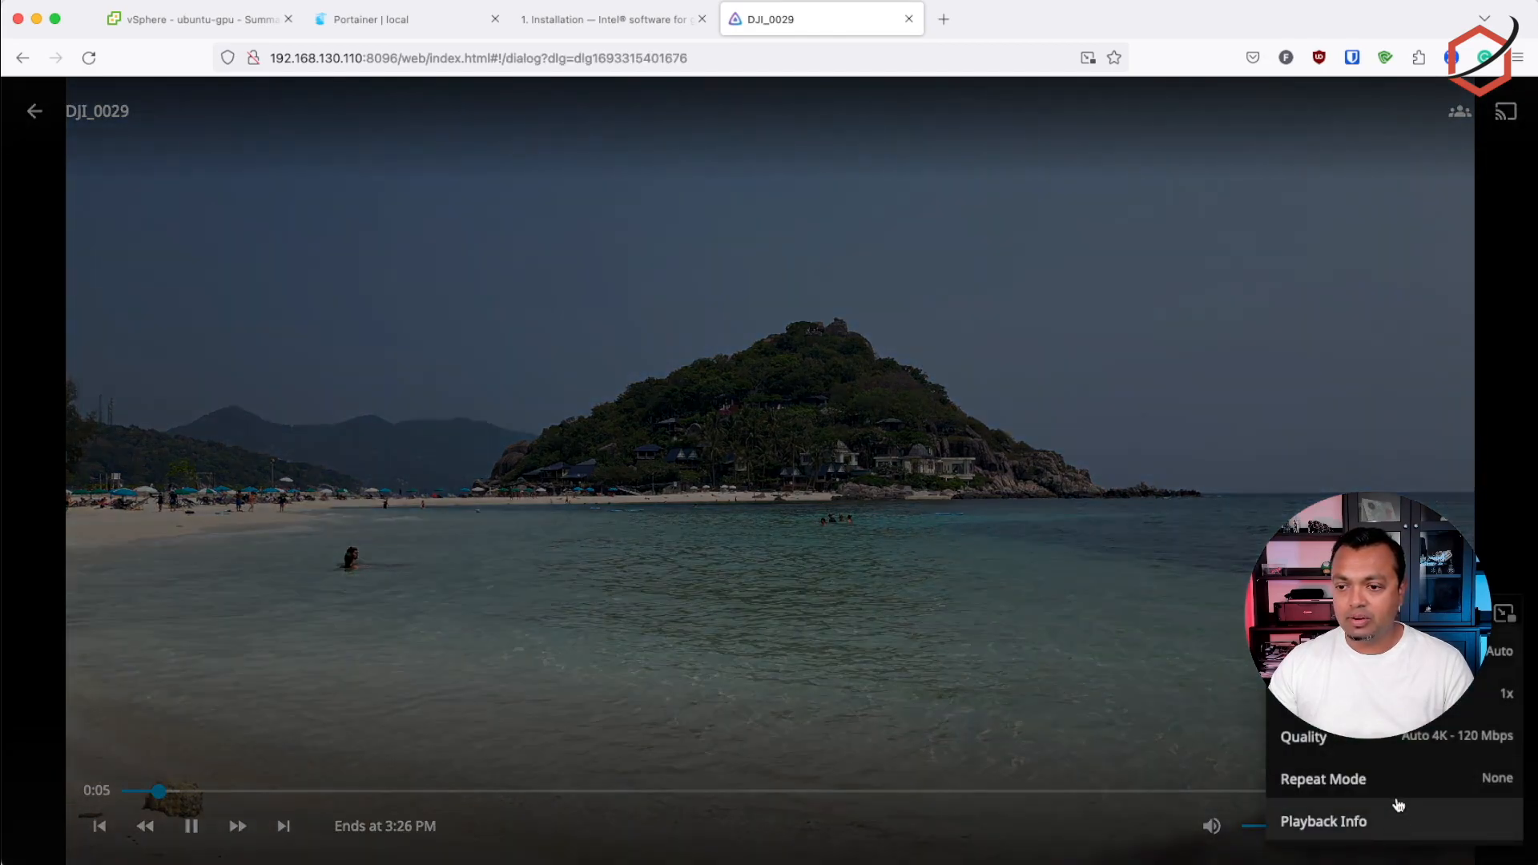
click(1460, 744)
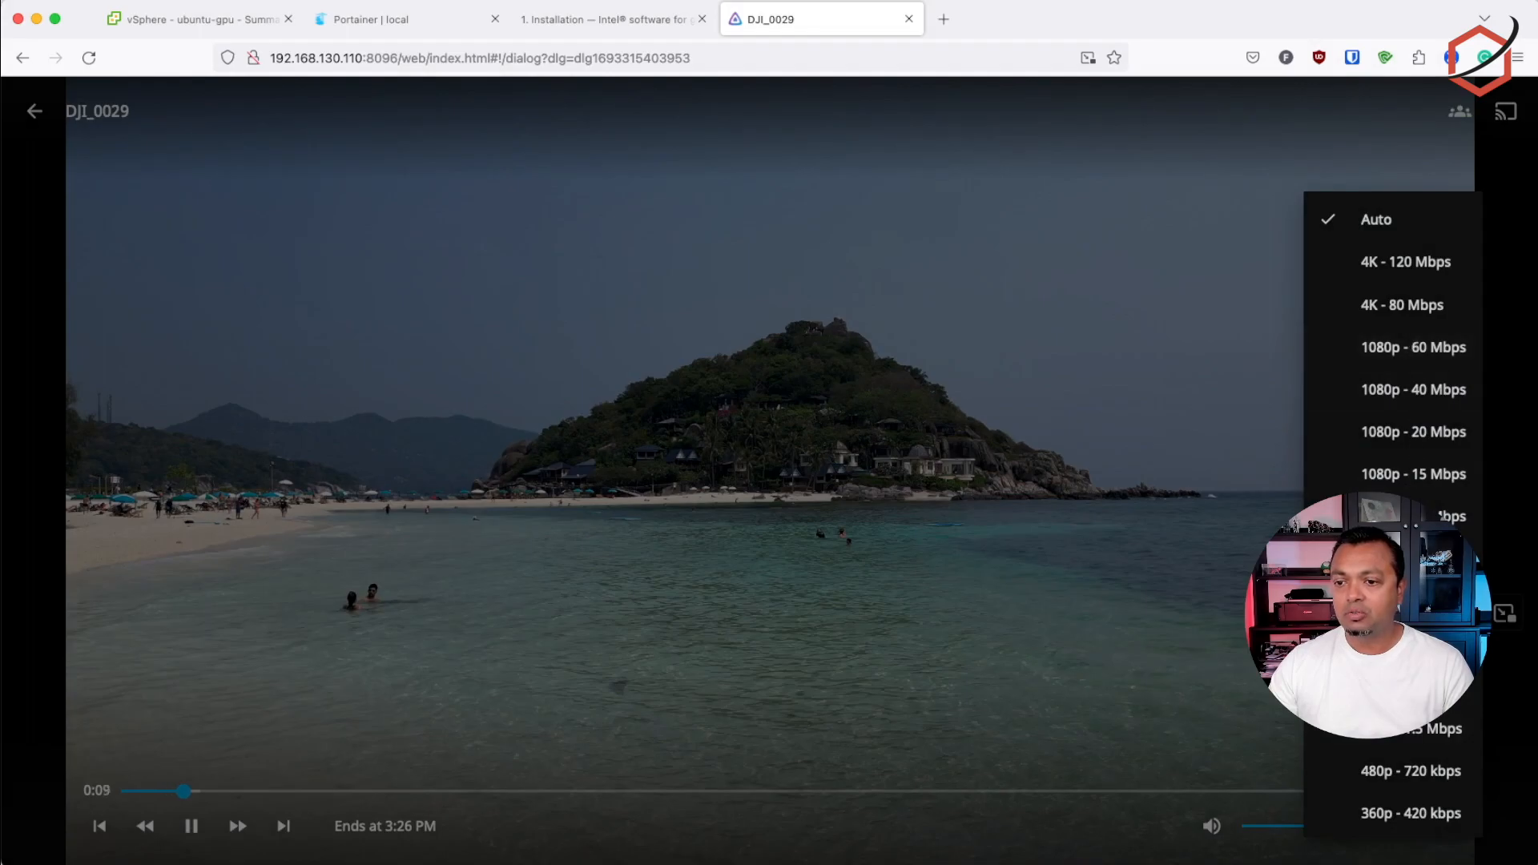
click(1414, 644)
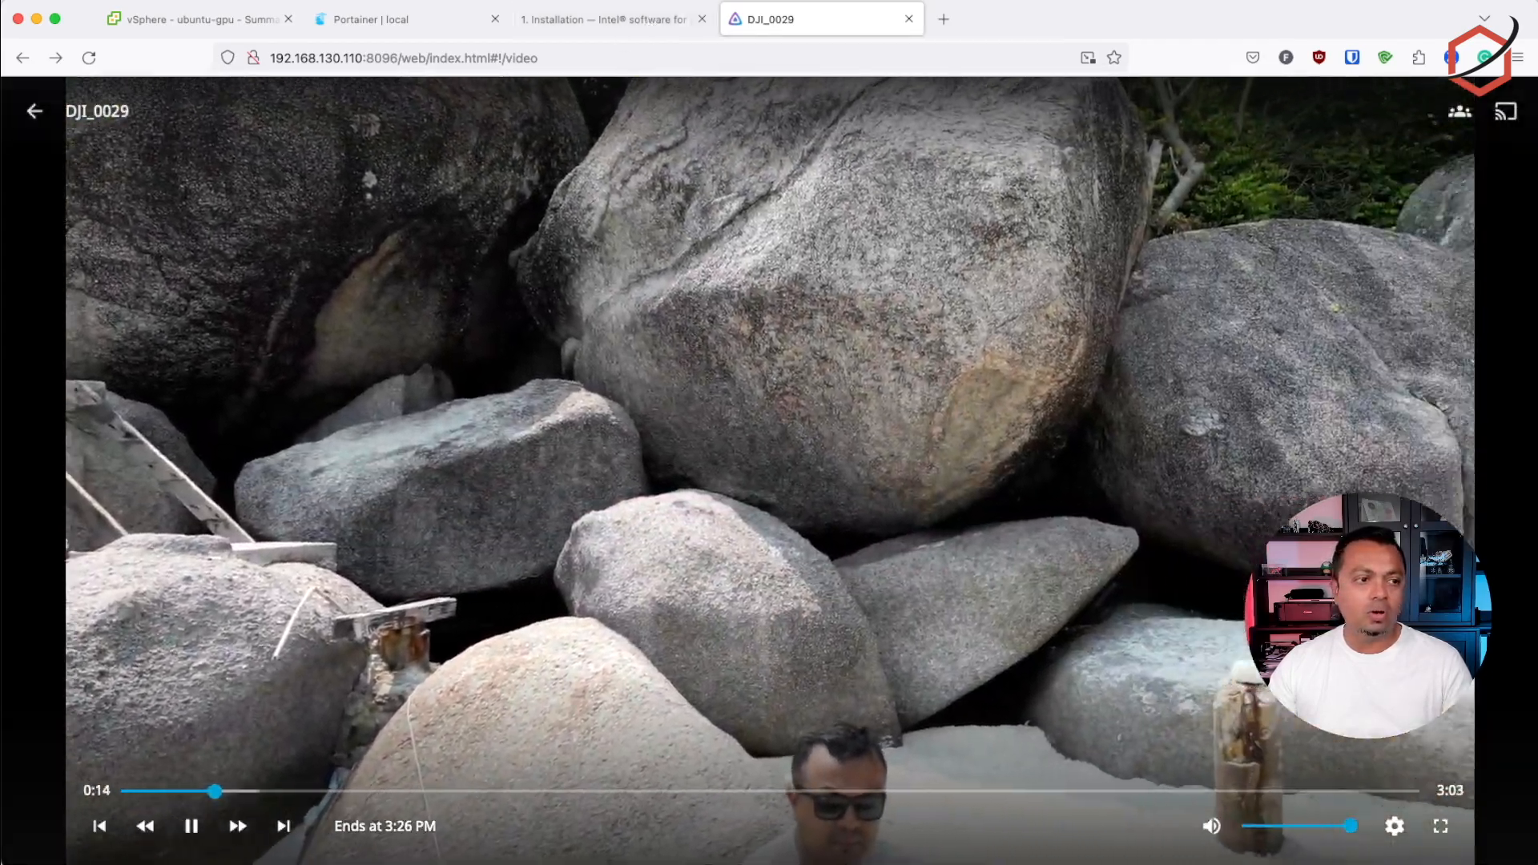
Compare the video playback in Jellyfin with the ffmpeg Render/3D and Video engine load in intel-gpu-top in the terminal
key(super+Tab)
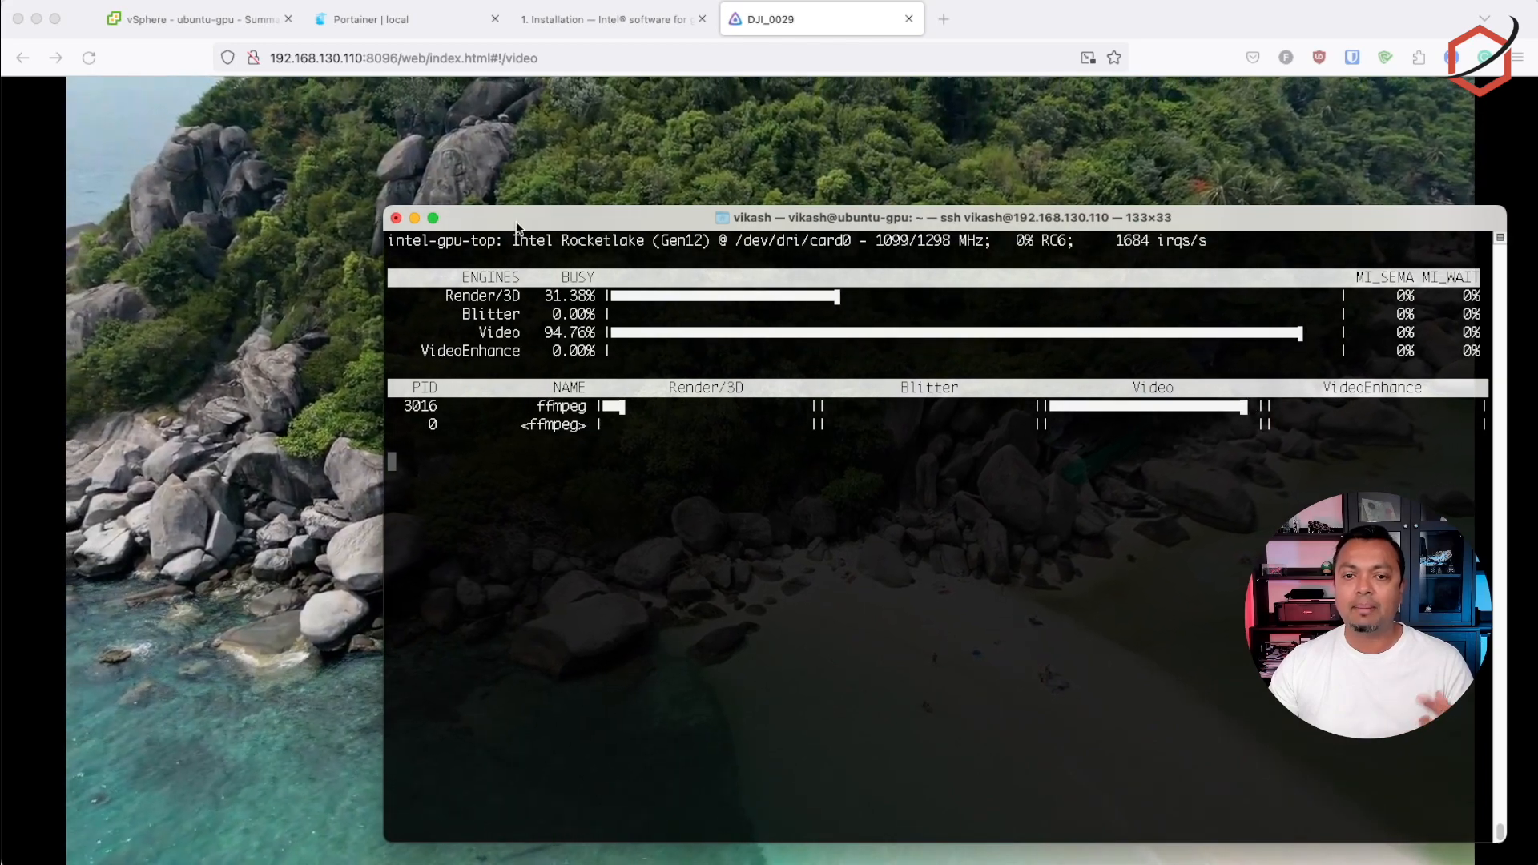
click(535, 142)
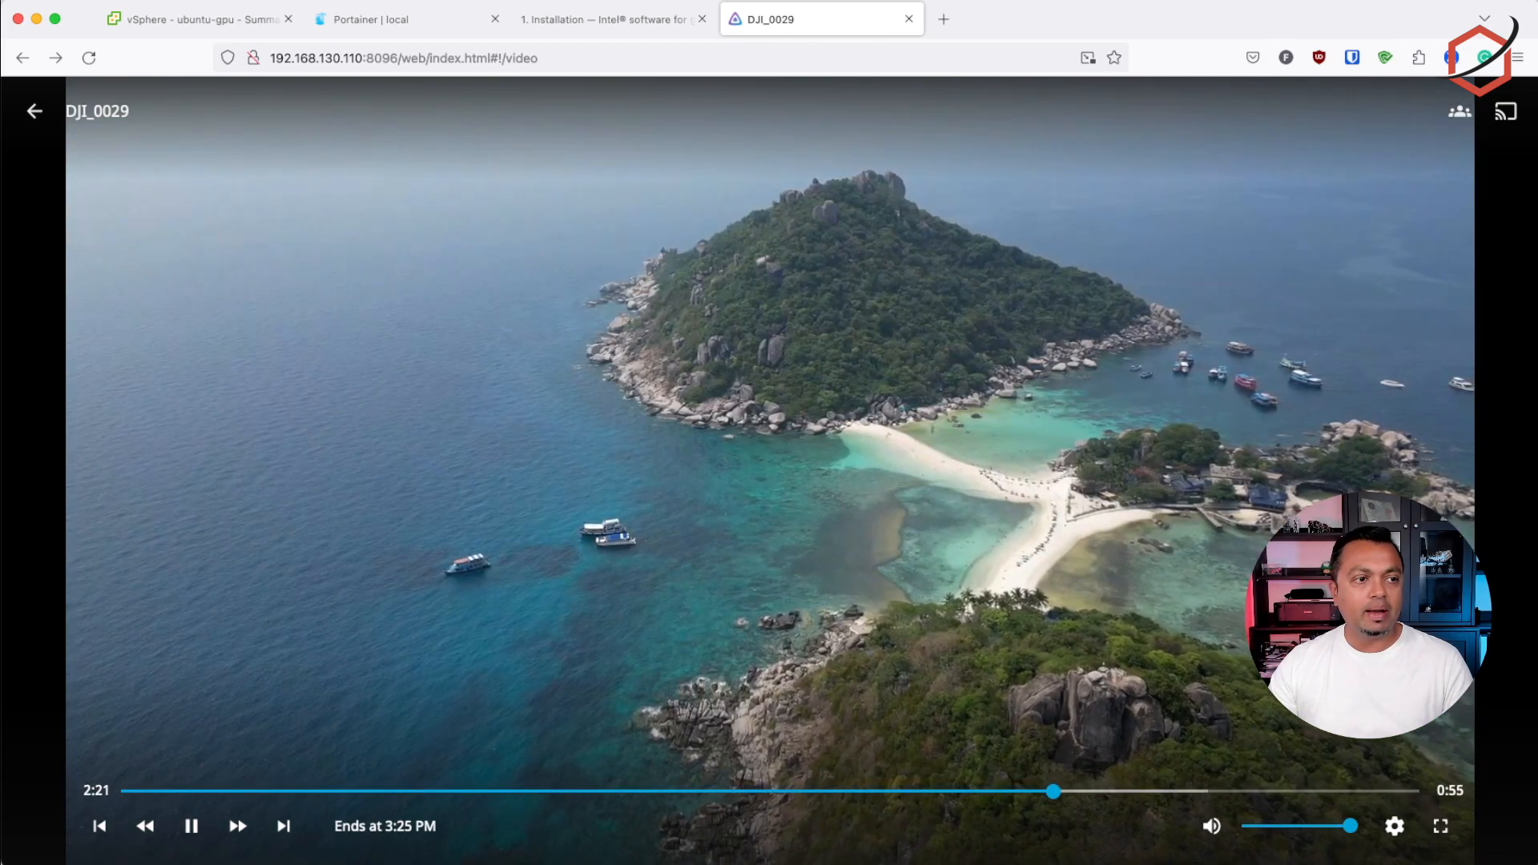
key(super+Tab)
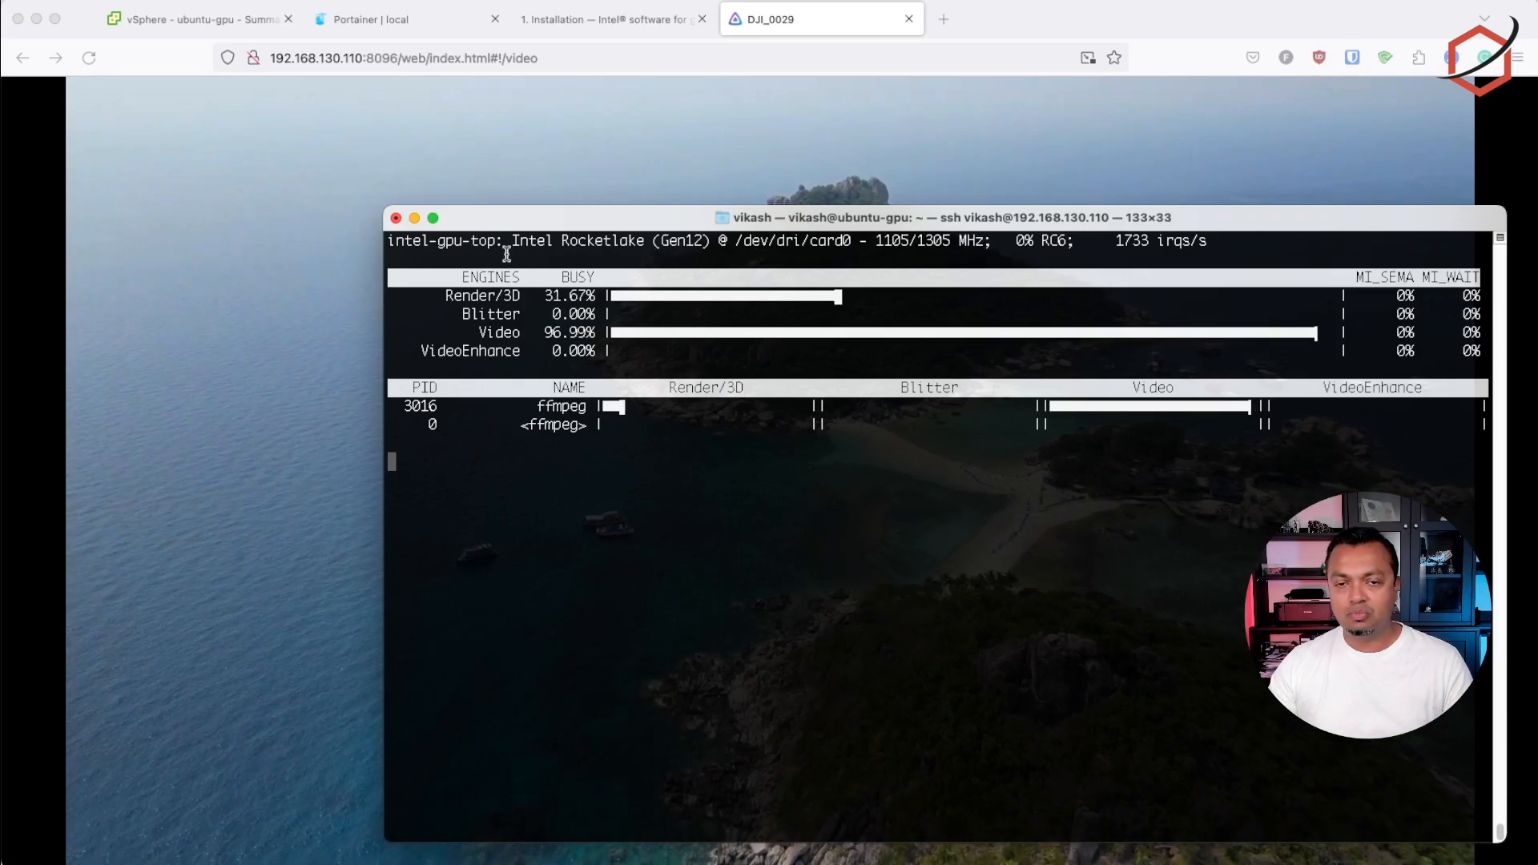